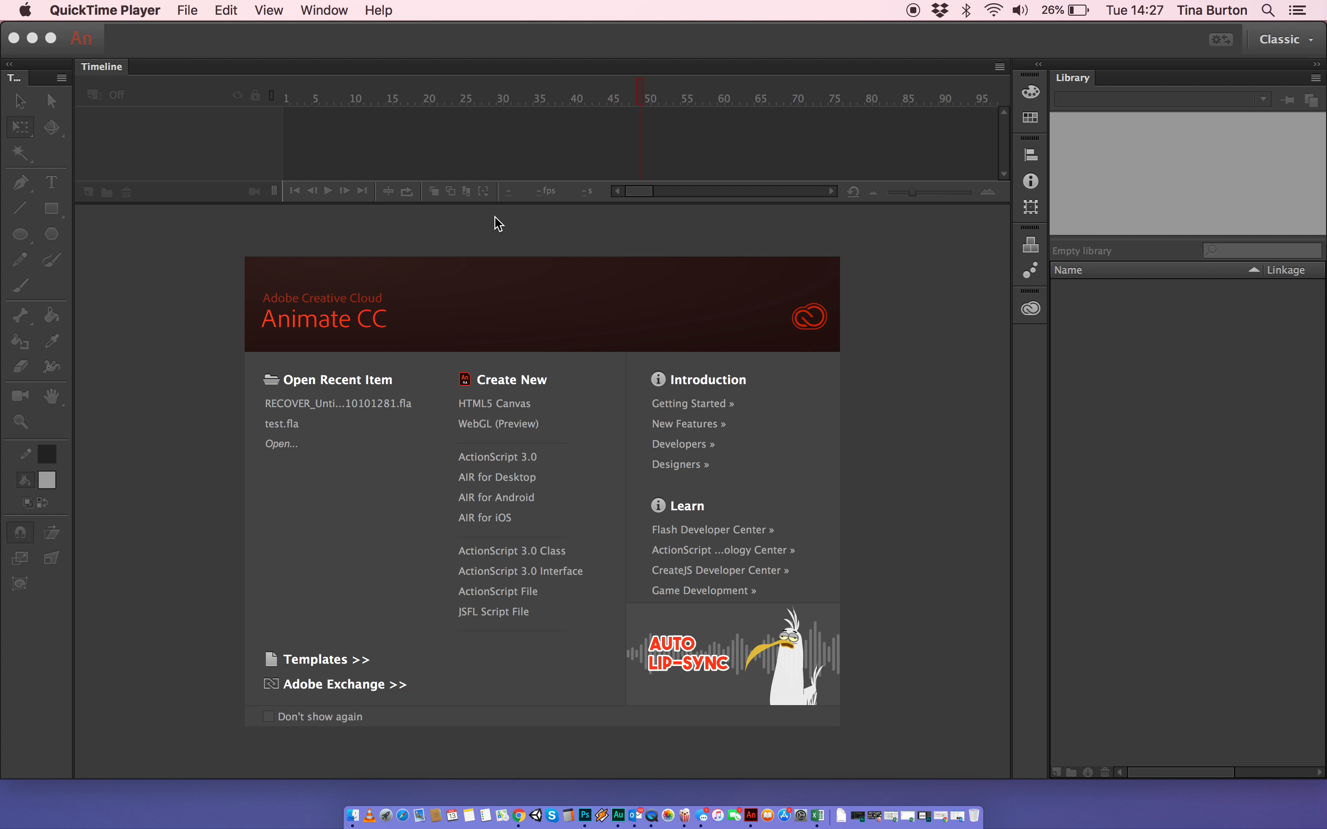
# Create a new ActionScript 3.0 document and set its stage width to 1500 px
pyautogui.click(514, 460)
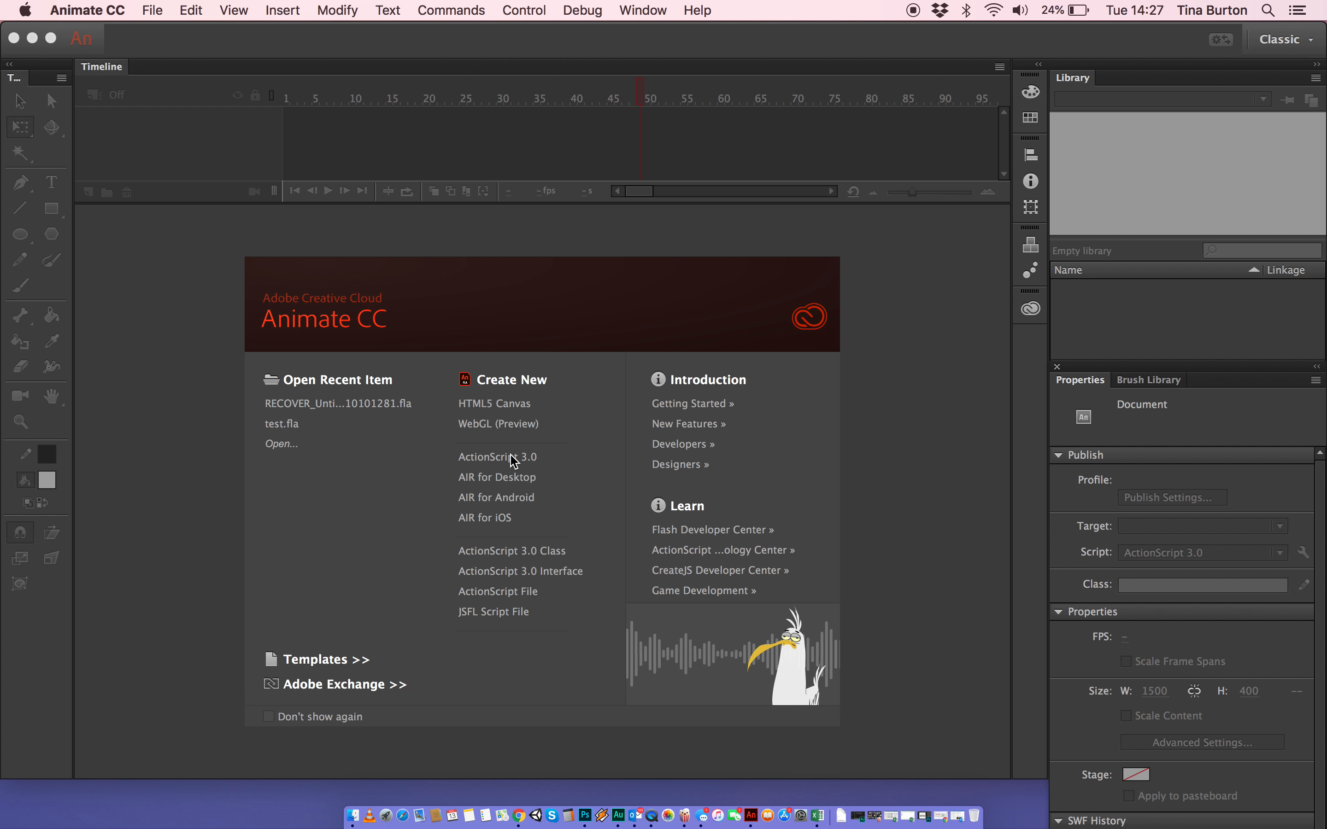
pyautogui.click(514, 458)
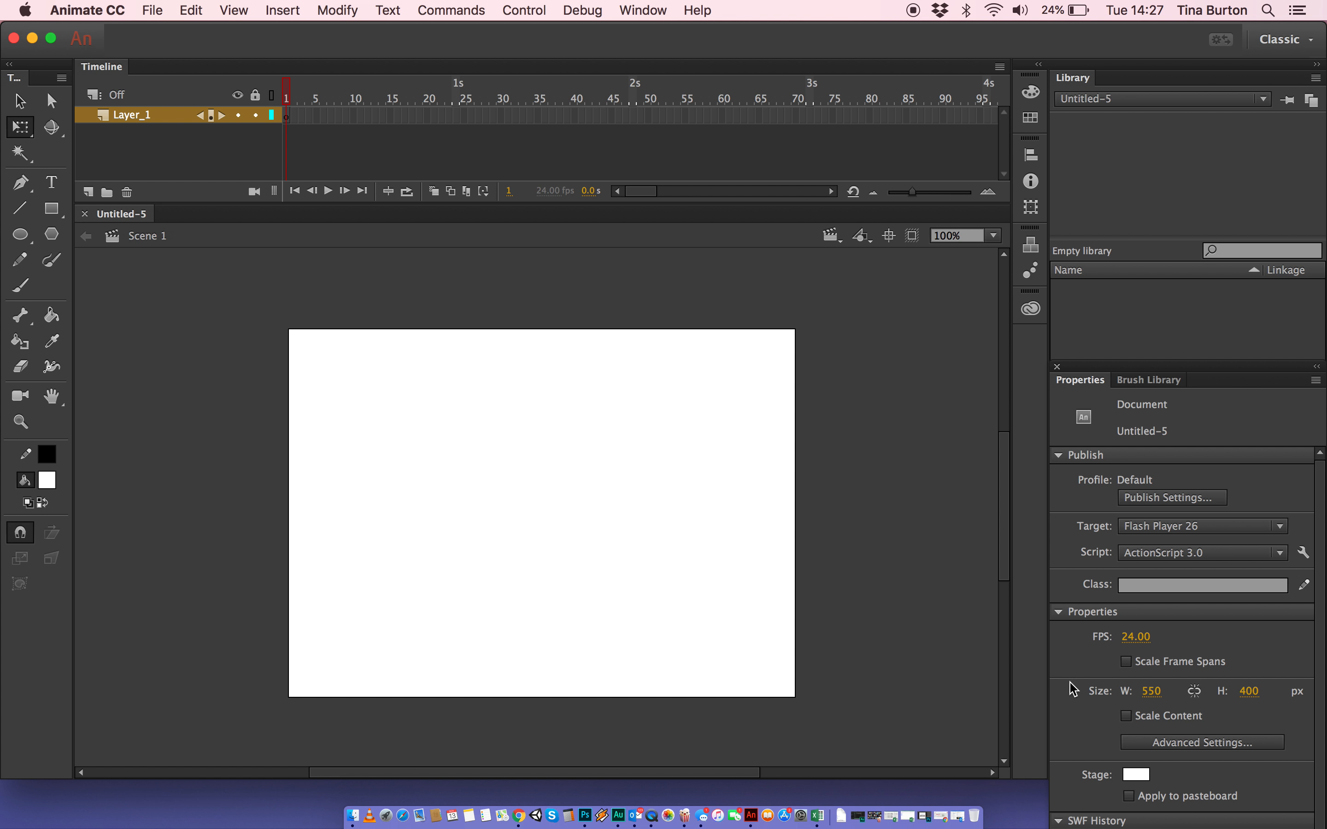
pyautogui.click(1151, 691)
pyautogui.write('1500')
pyautogui.click(1149, 690)
pyautogui.write('5')
pyautogui.press('Return')
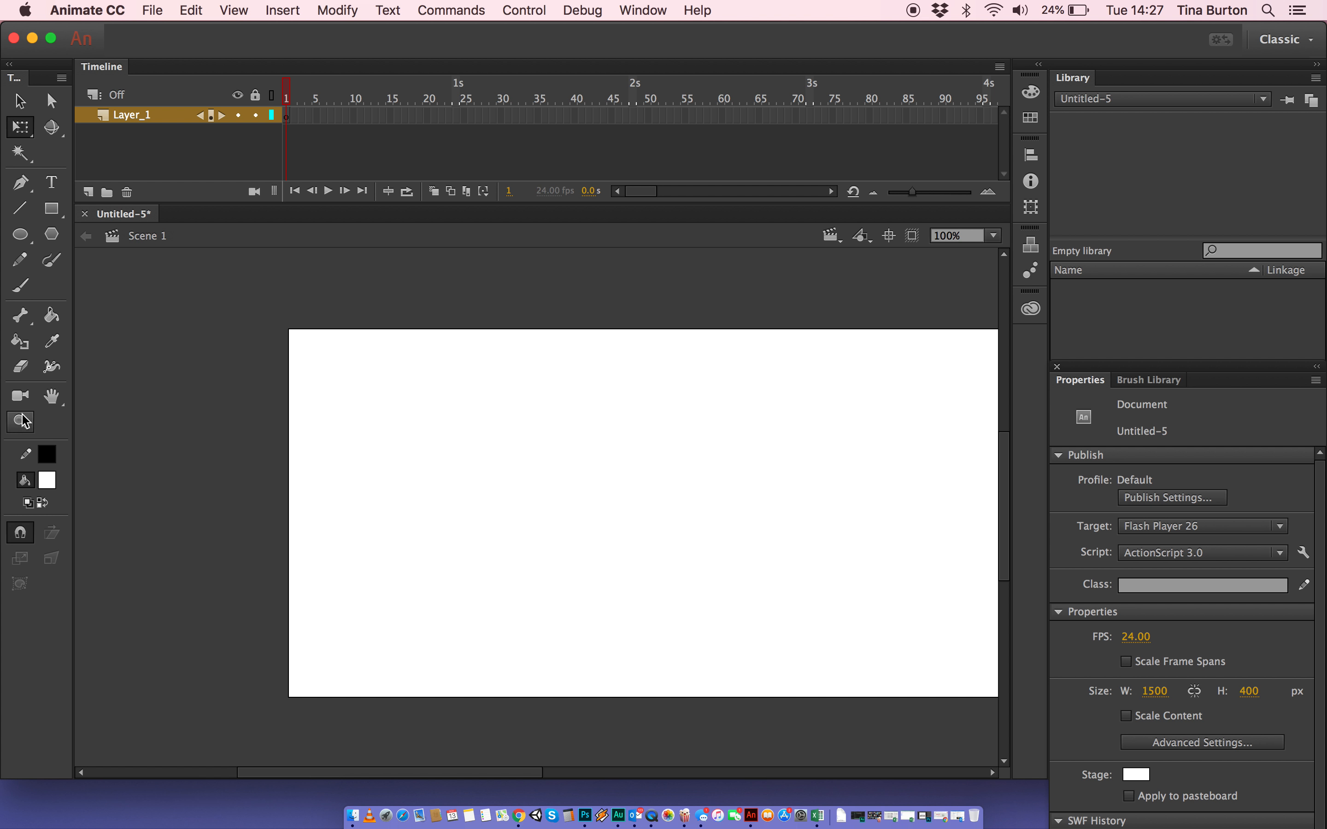
# Import the kisspng-car-picnic PNG from the Finder's recent files onto the stage
pyautogui.click(52, 397)
pyautogui.moveTo(752, 432); pyautogui.dragTo(604, 371)
pyautogui.click(21, 422)
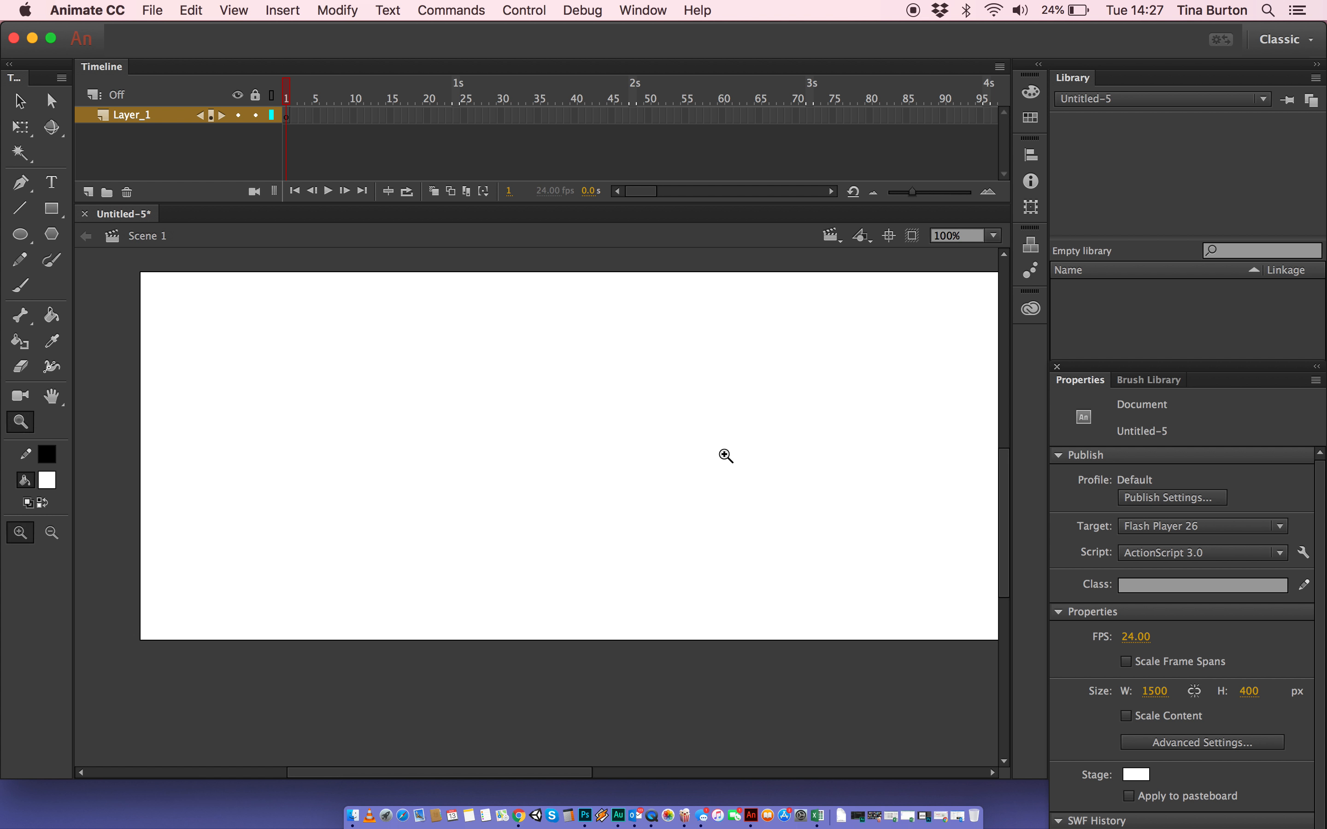
pyautogui.keyDown('alt'); pyautogui.click(727, 456); pyautogui.keyUp('alt')
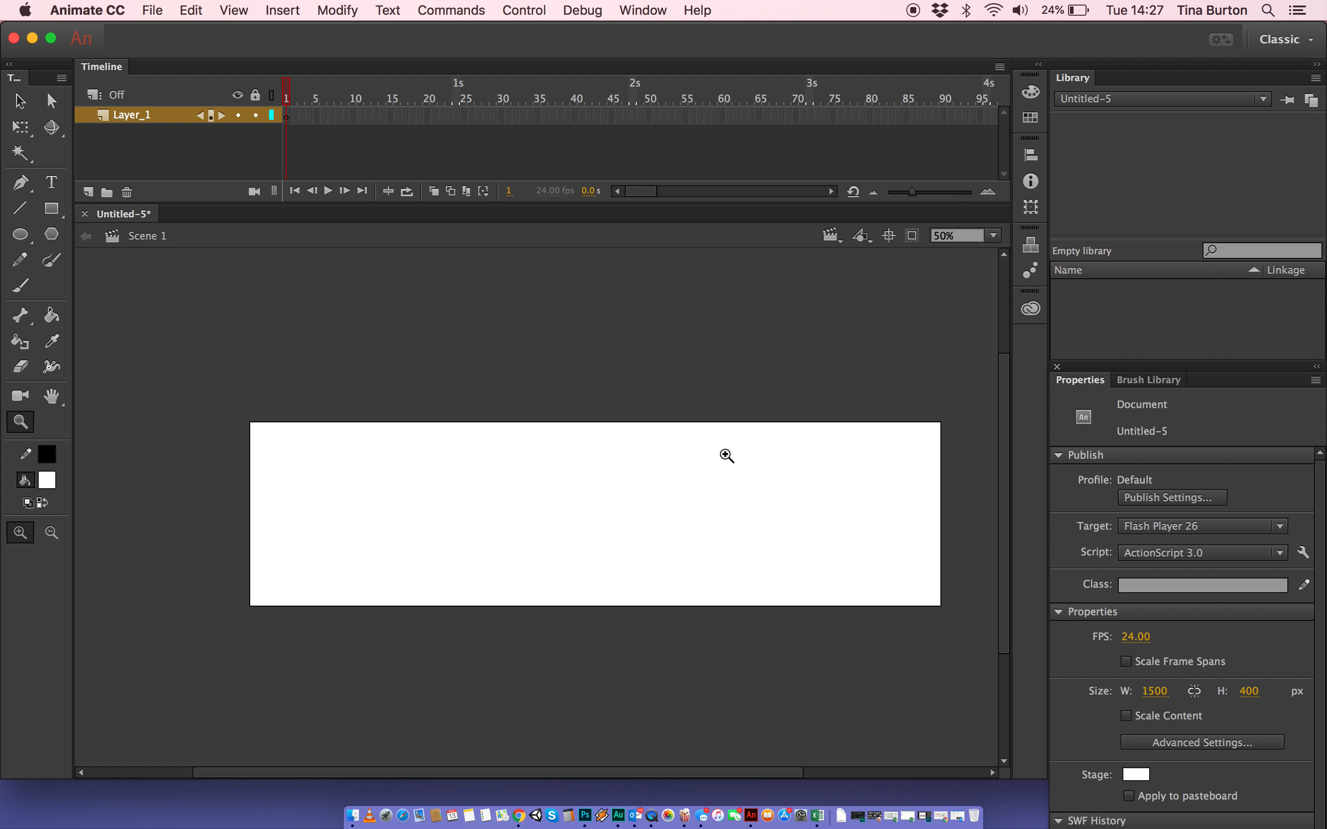
pyautogui.click(51, 406)
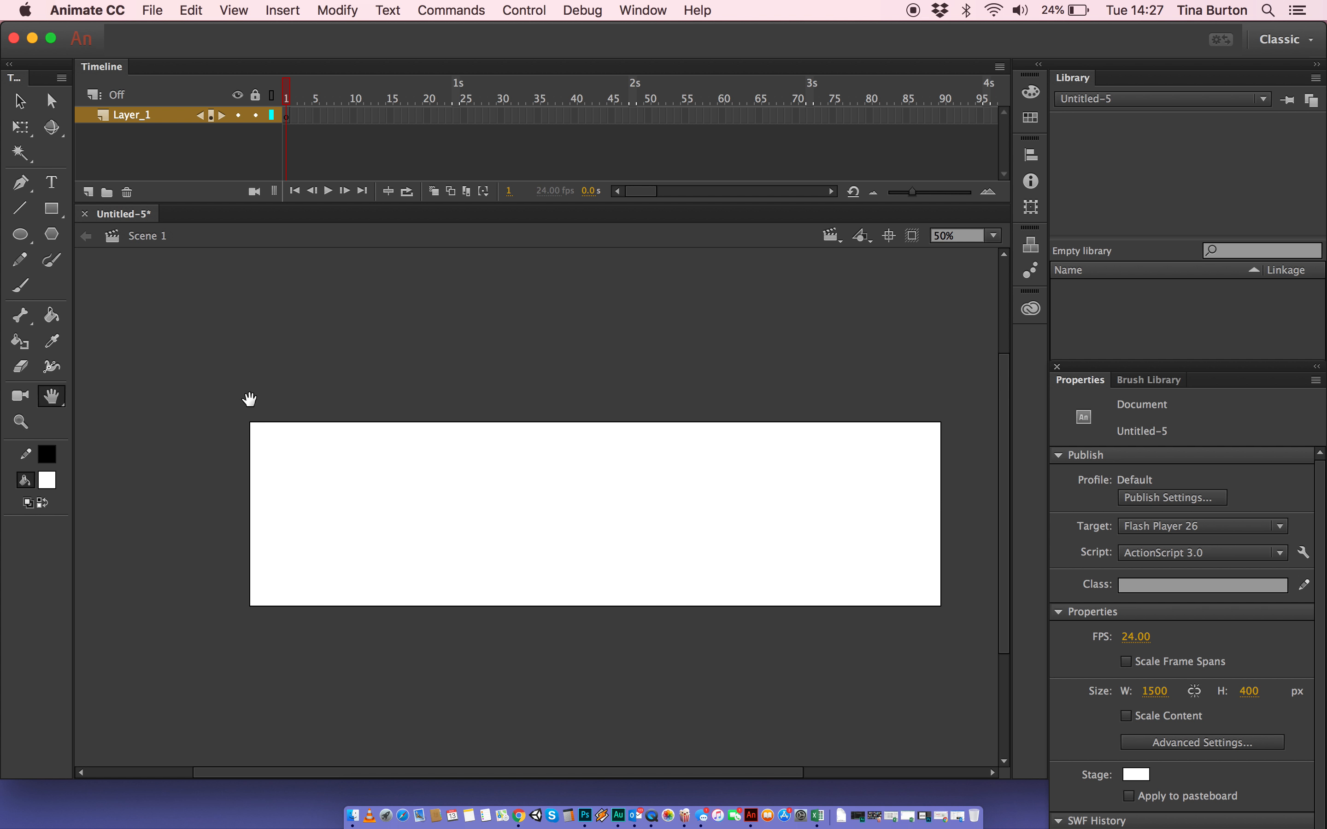
pyautogui.moveTo(539, 459); pyautogui.dragTo(486, 392)
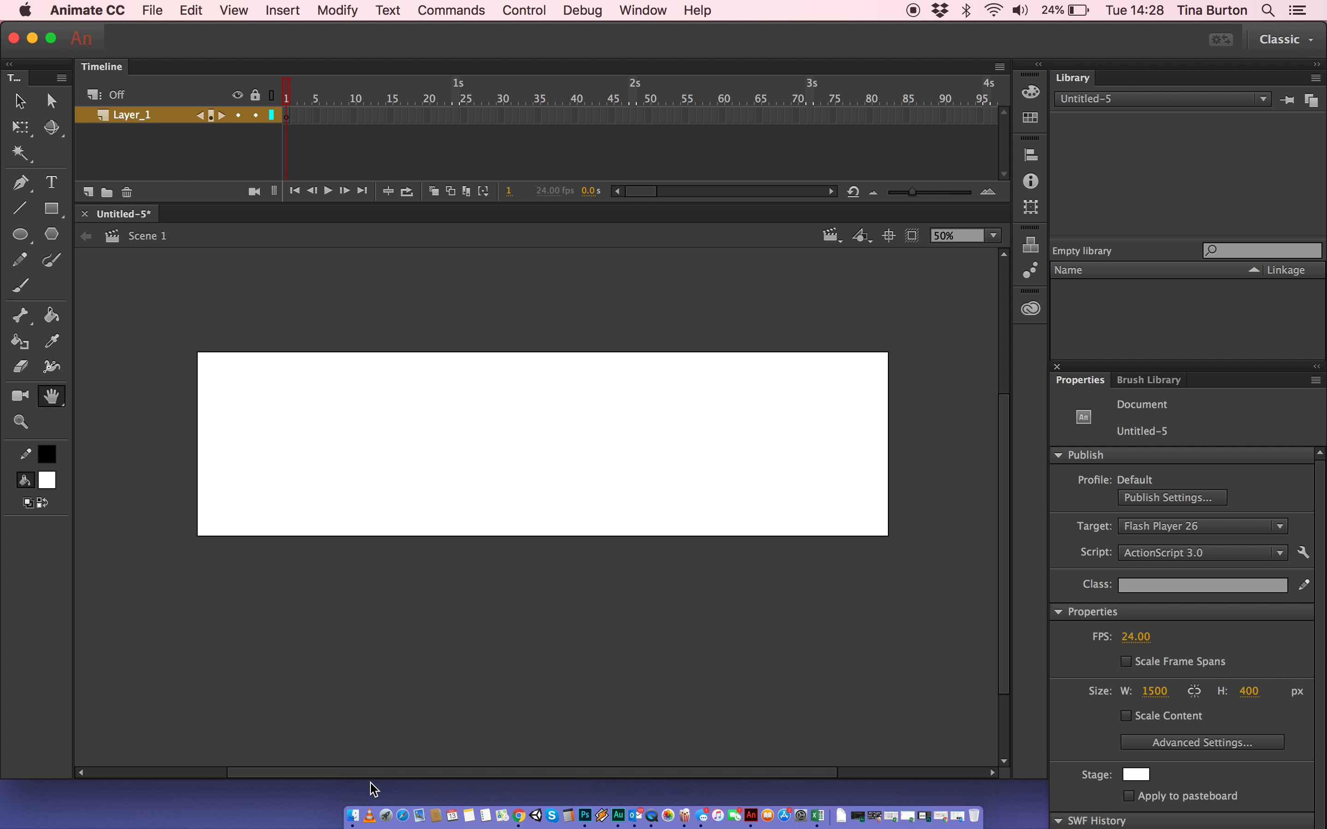
pyautogui.click(352, 816)
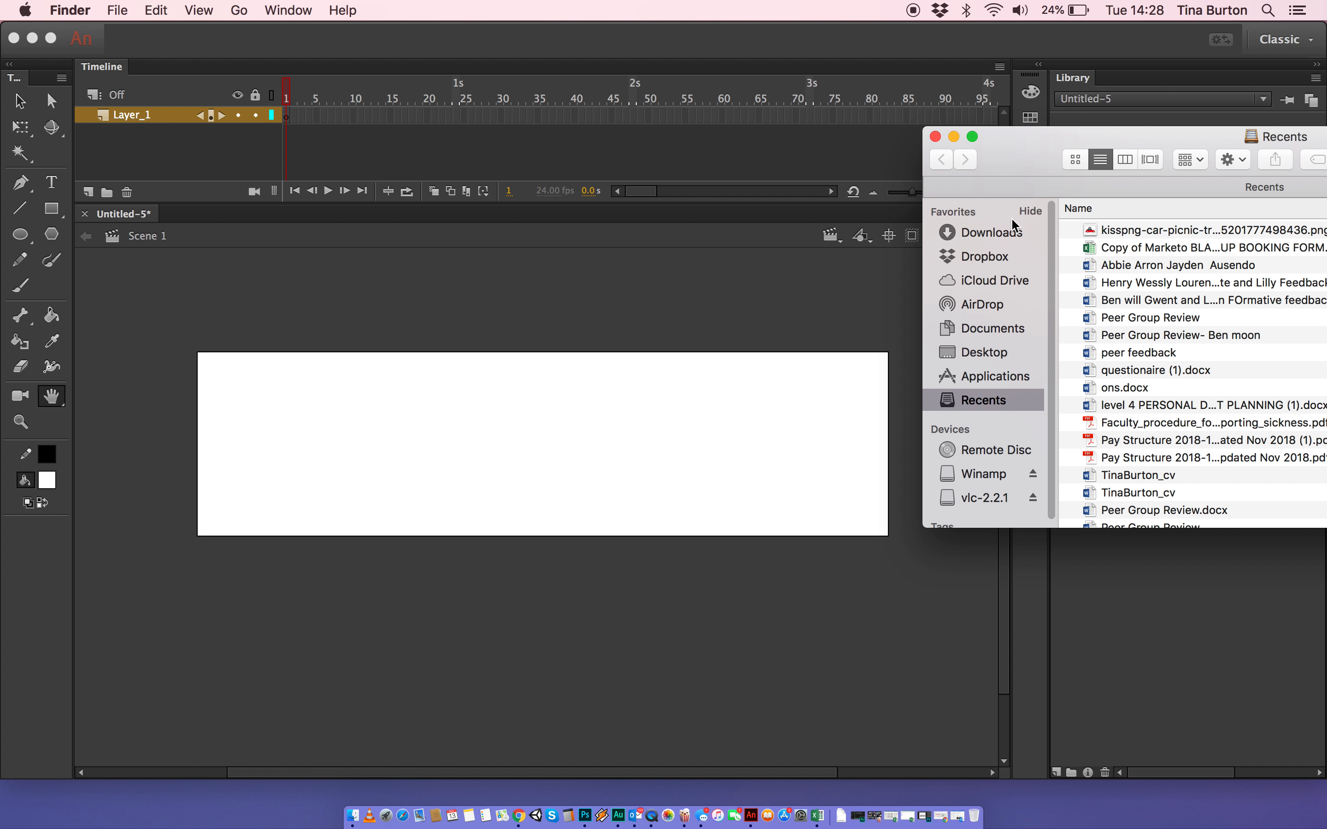
pyautogui.moveTo(1107, 230); pyautogui.dragTo(284, 458)
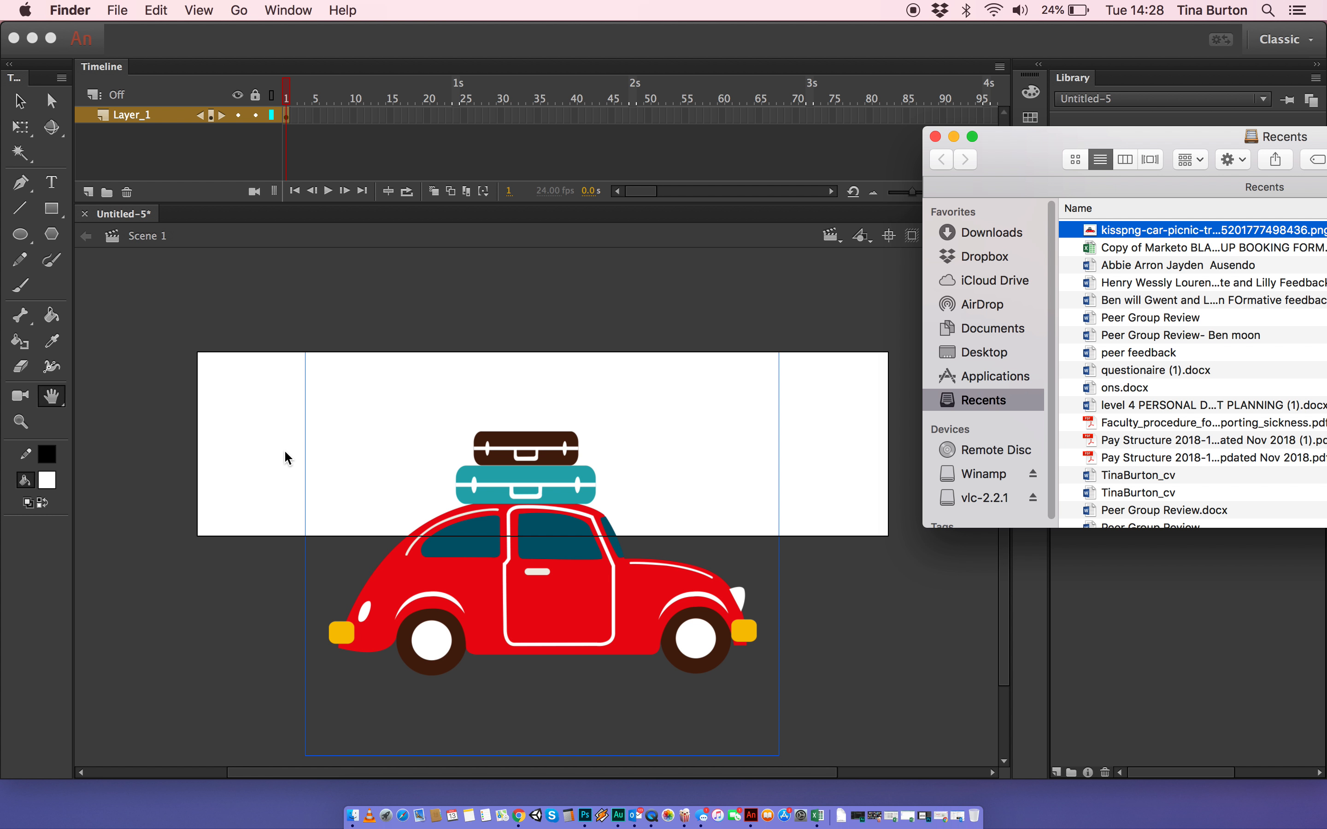
pyautogui.click(559, 623)
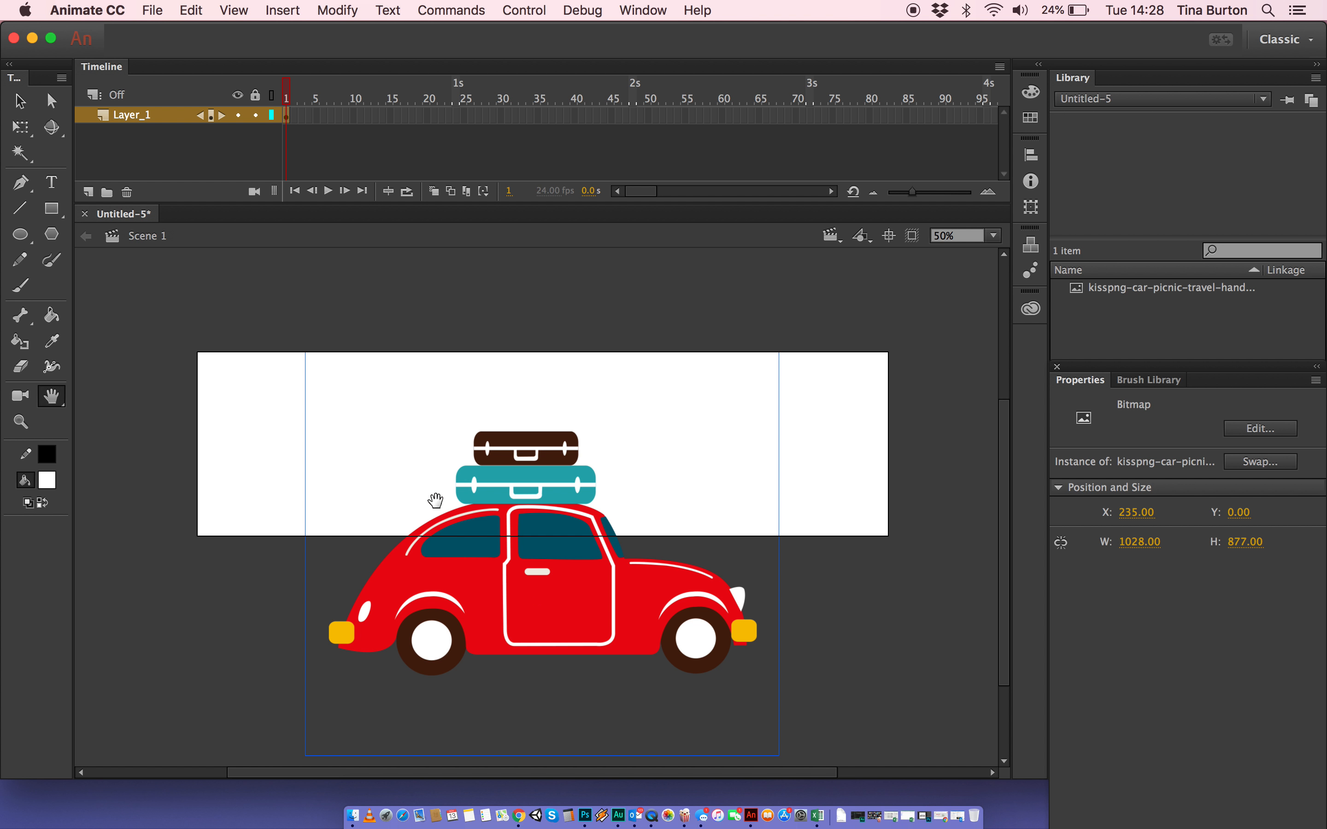
# Scale the car bitmap down to about 408 × 348 px and place it at the stage's lower-left corner
pyautogui.click(20, 100)
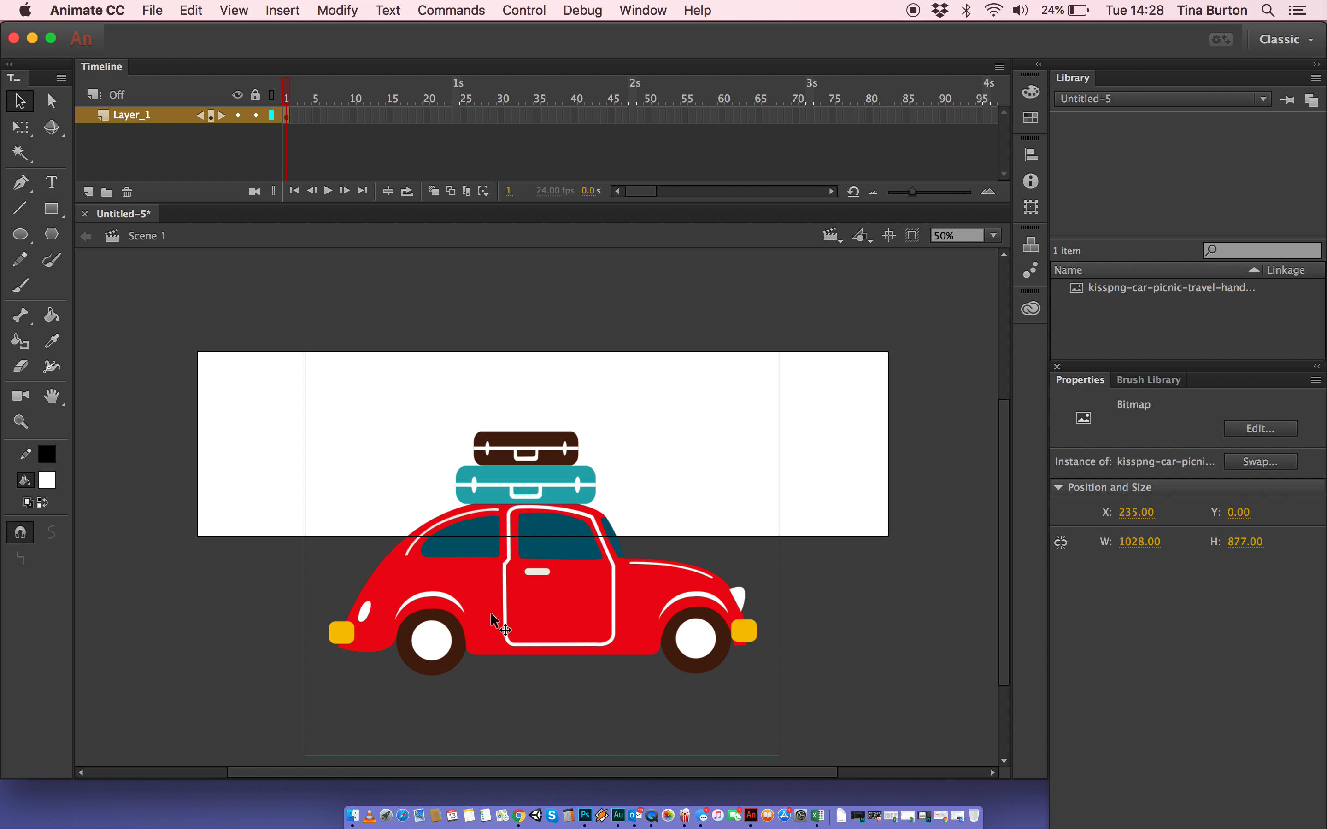
pyautogui.moveTo(490, 618); pyautogui.dragTo(351, 471)
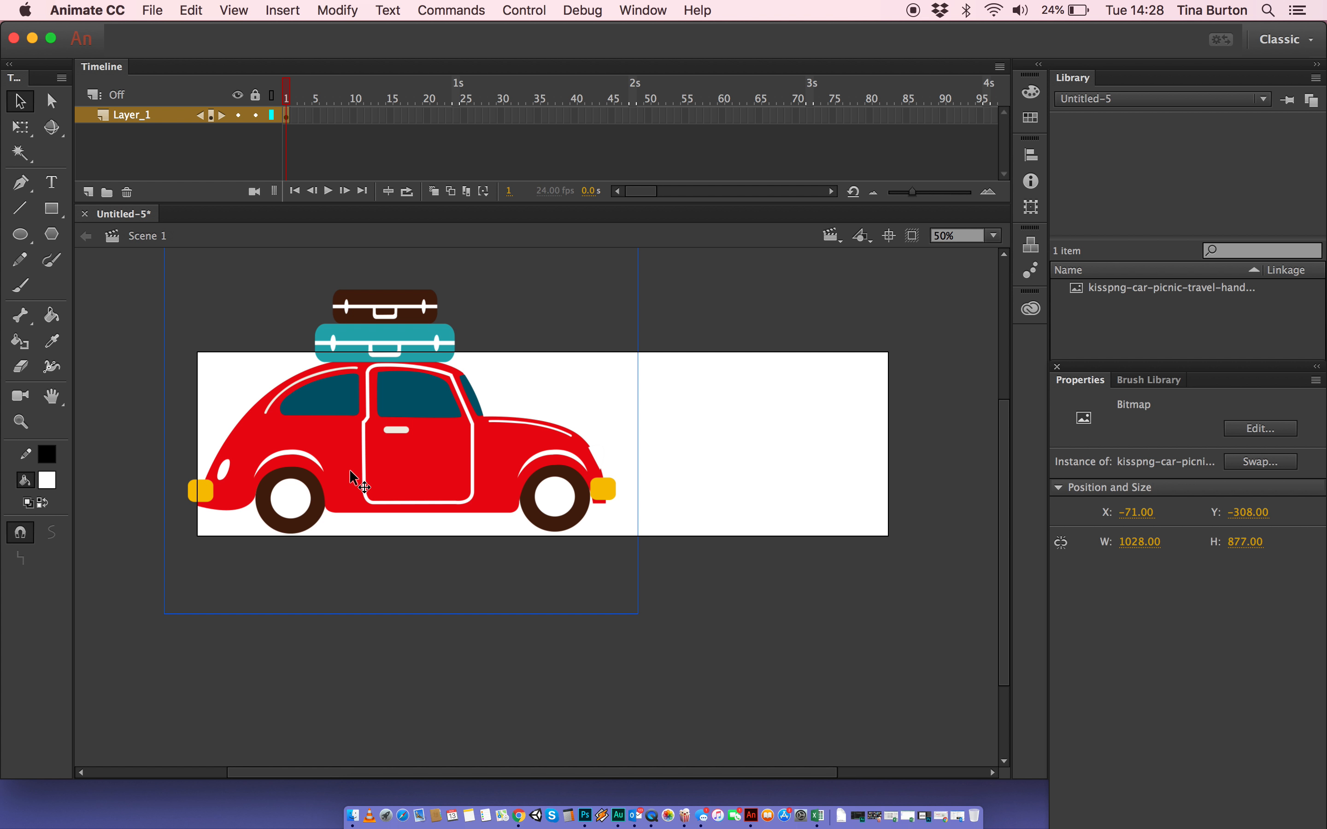
pyautogui.click(21, 127)
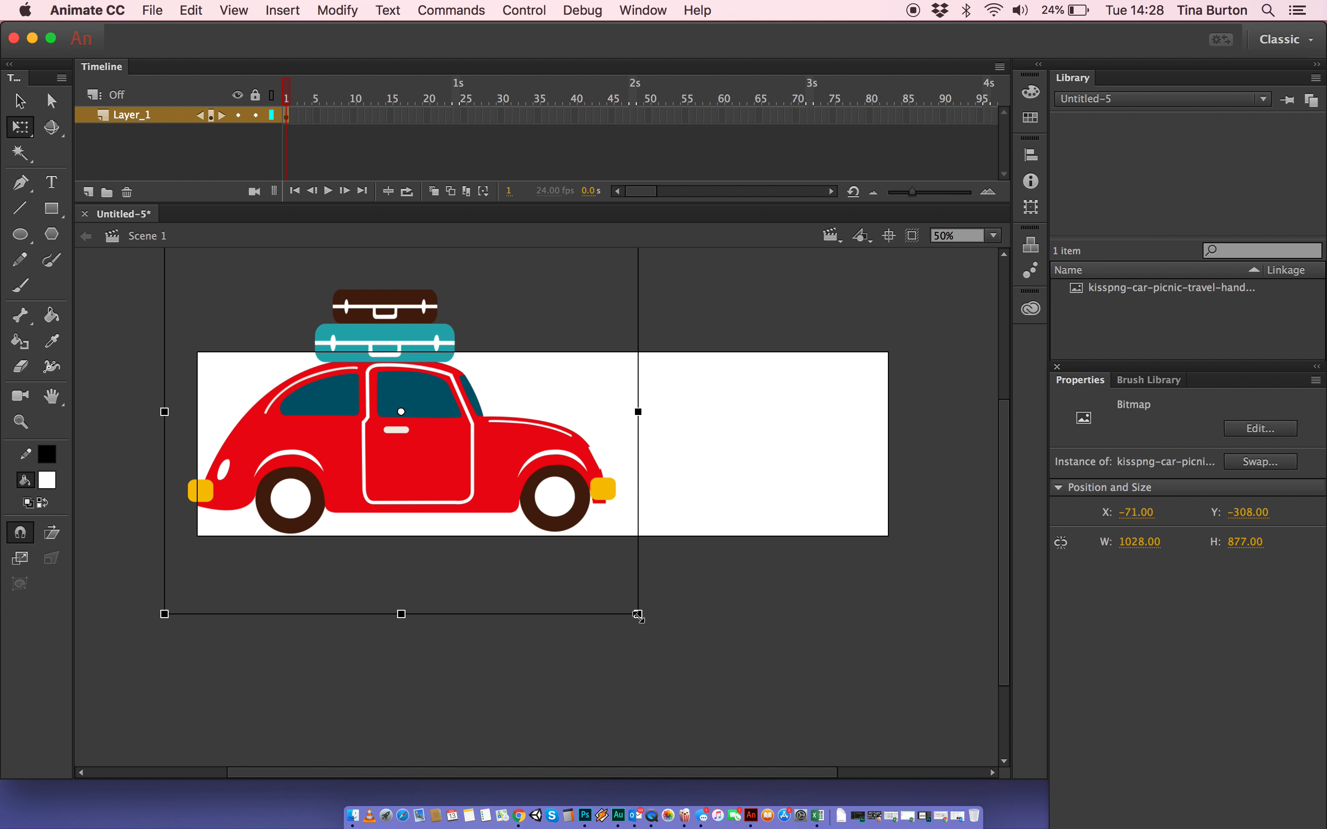
pyautogui.moveTo(638, 614); pyautogui.dragTo(499, 542)
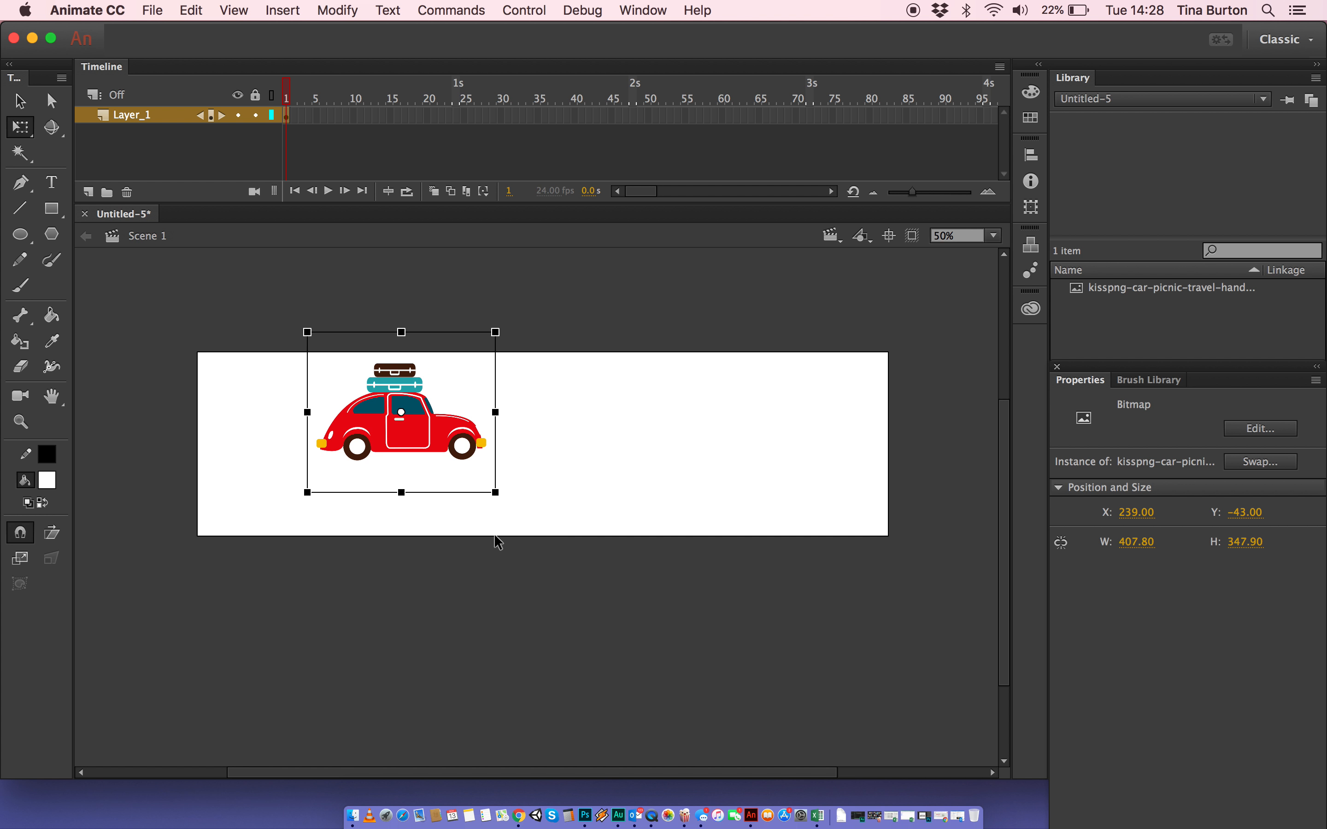
pyautogui.moveTo(441, 439); pyautogui.dragTo(326, 516)
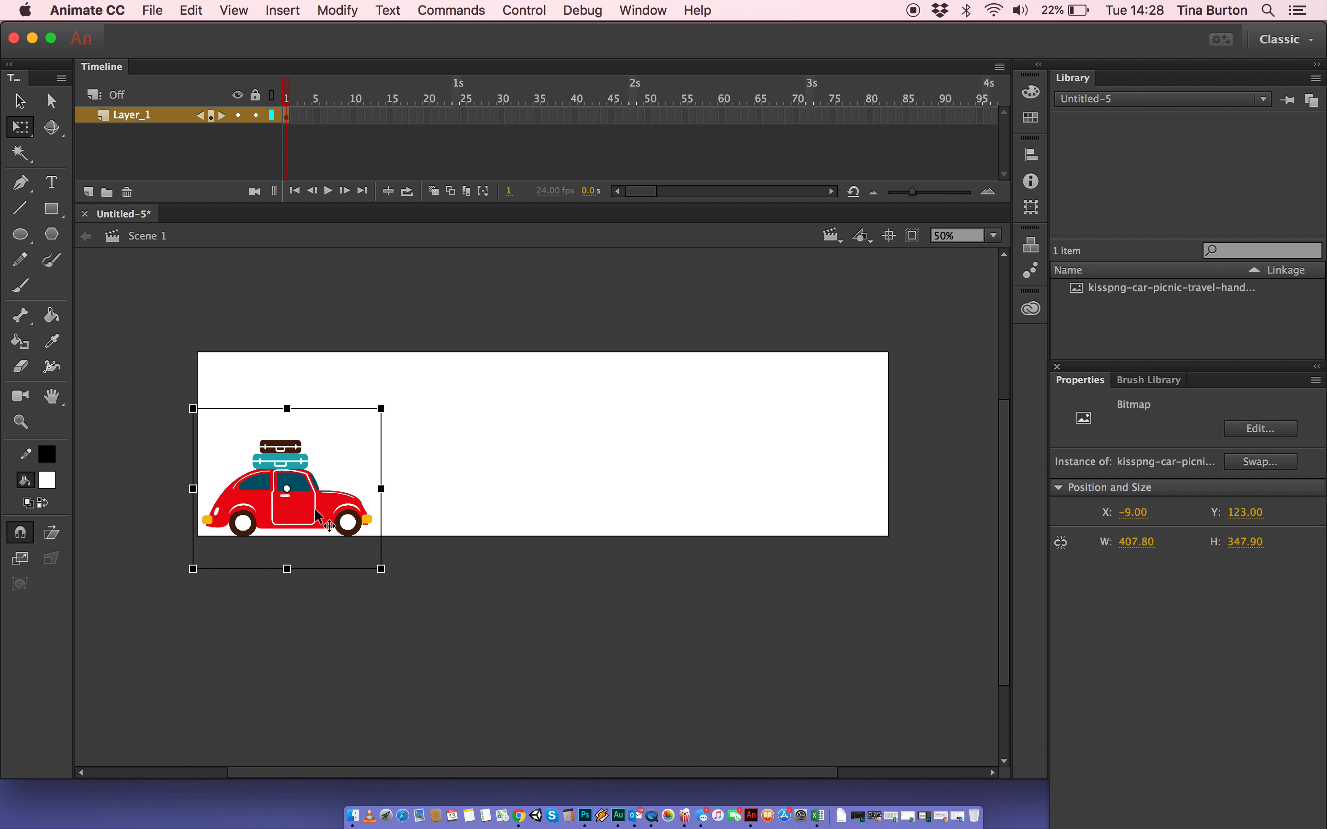
# Break the car bitmap apart into an editable shape and deselect it
pyautogui.click(522, 593)
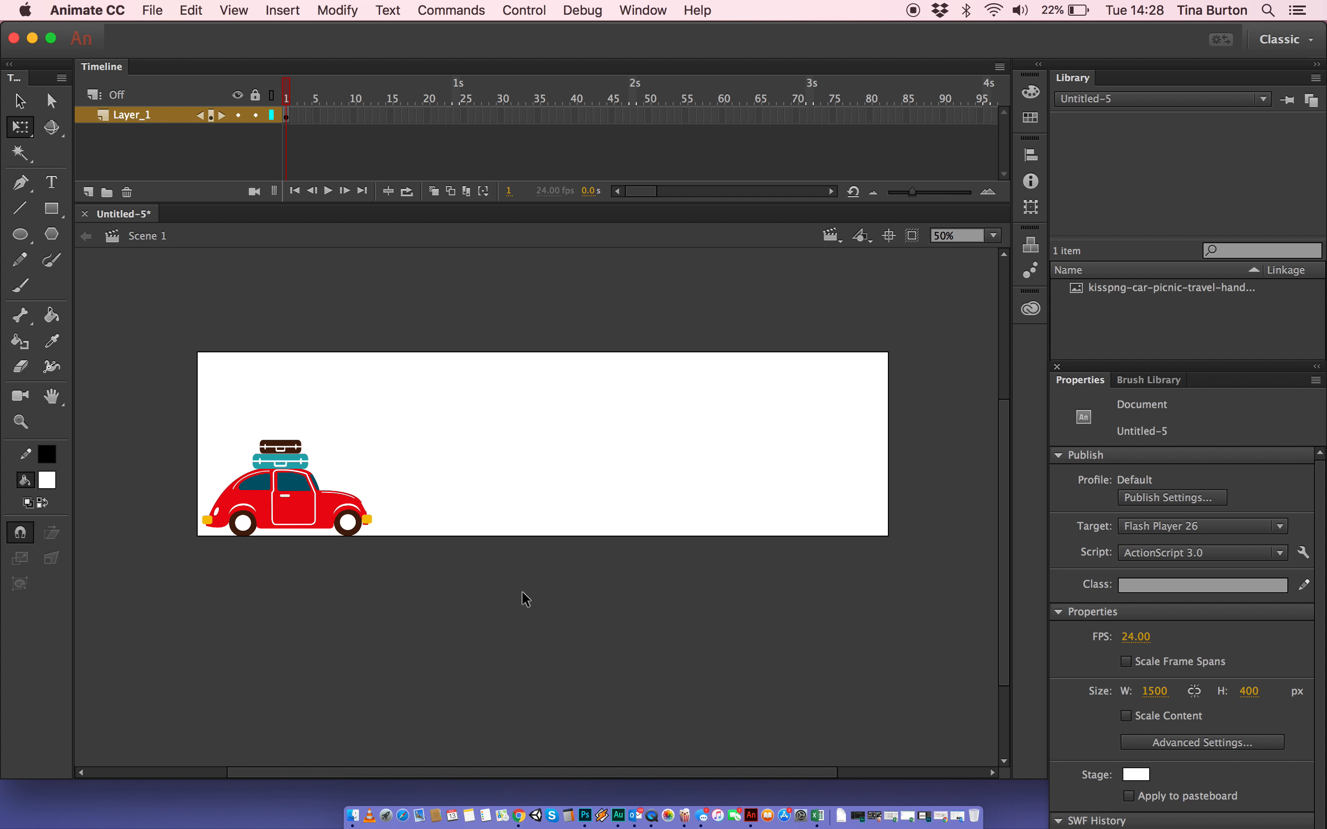
pyautogui.click(294, 498)
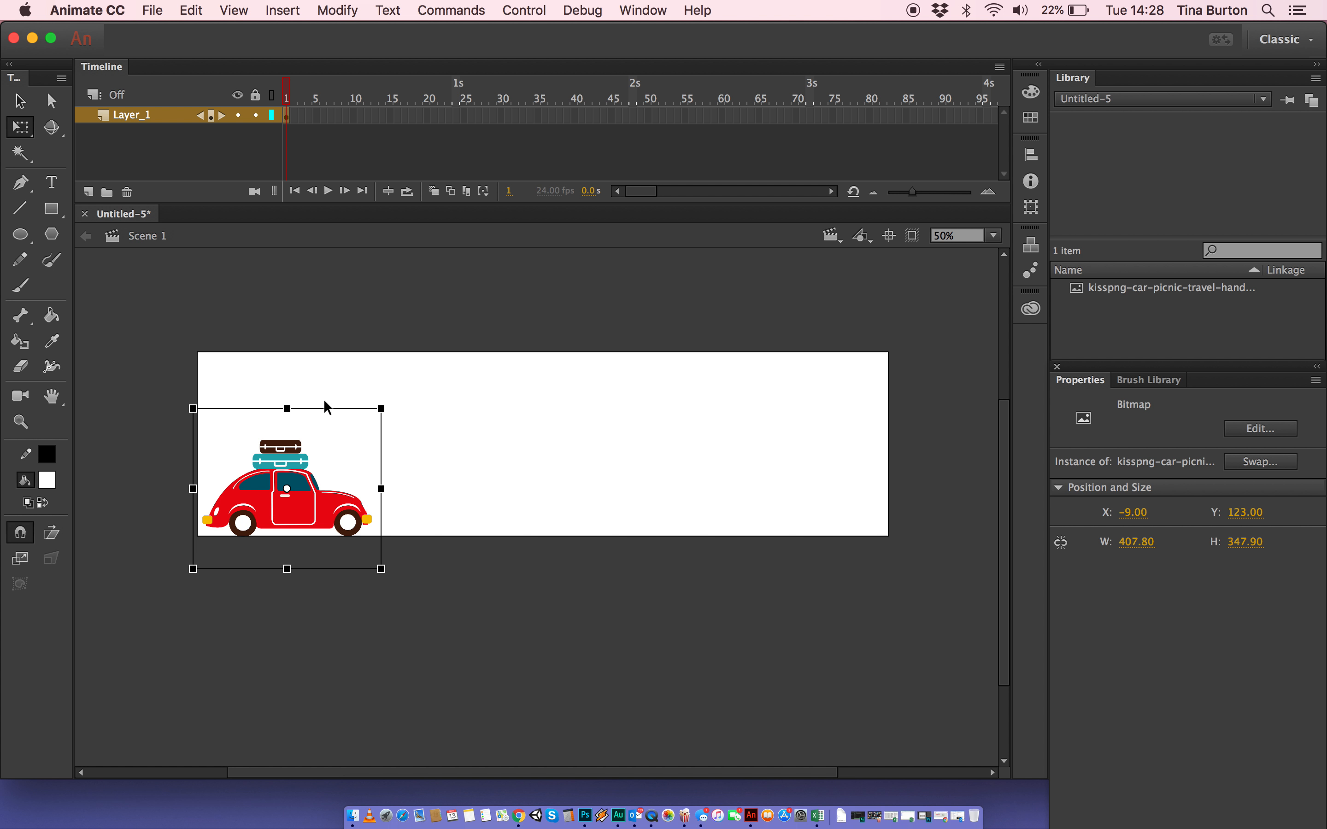
pyautogui.click(343, 339)
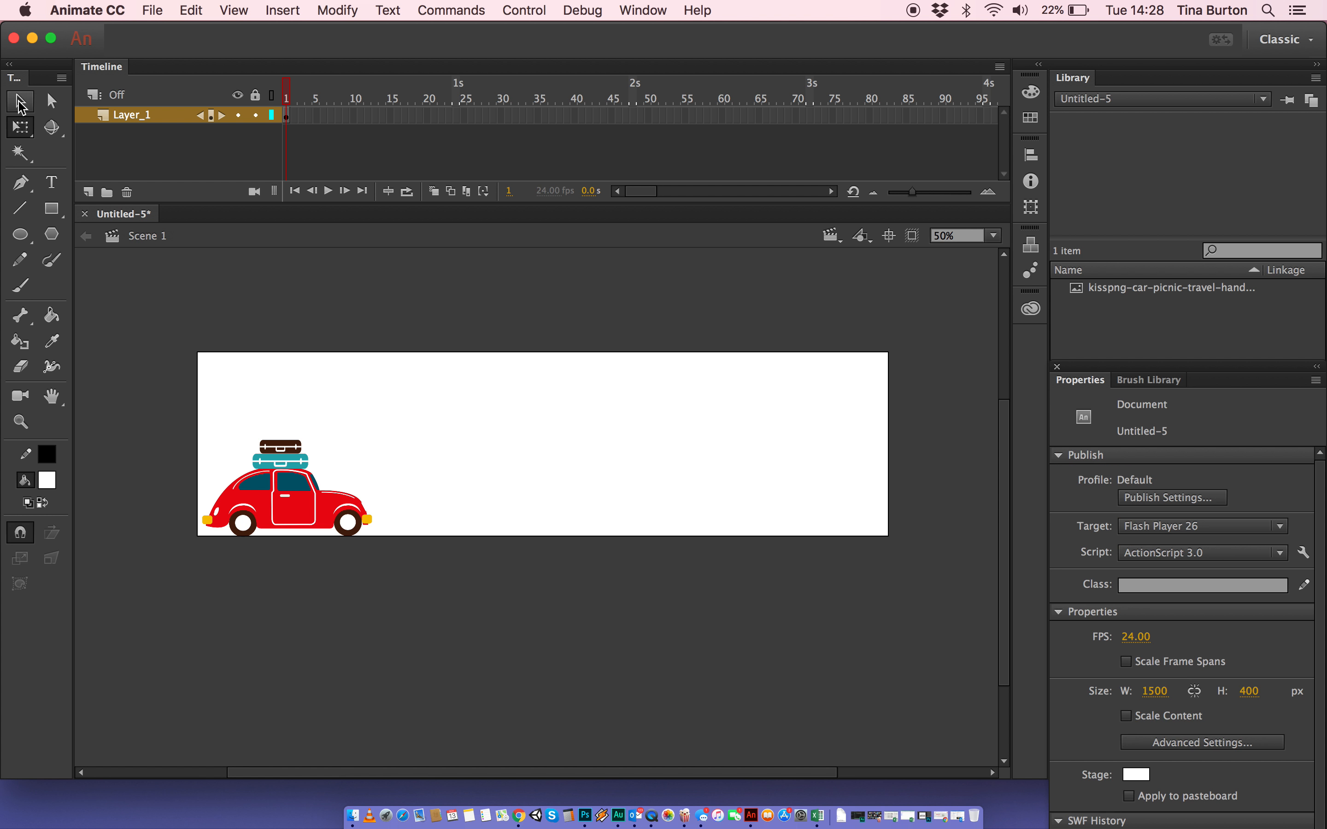
pyautogui.click(20, 101)
pyautogui.click(284, 467)
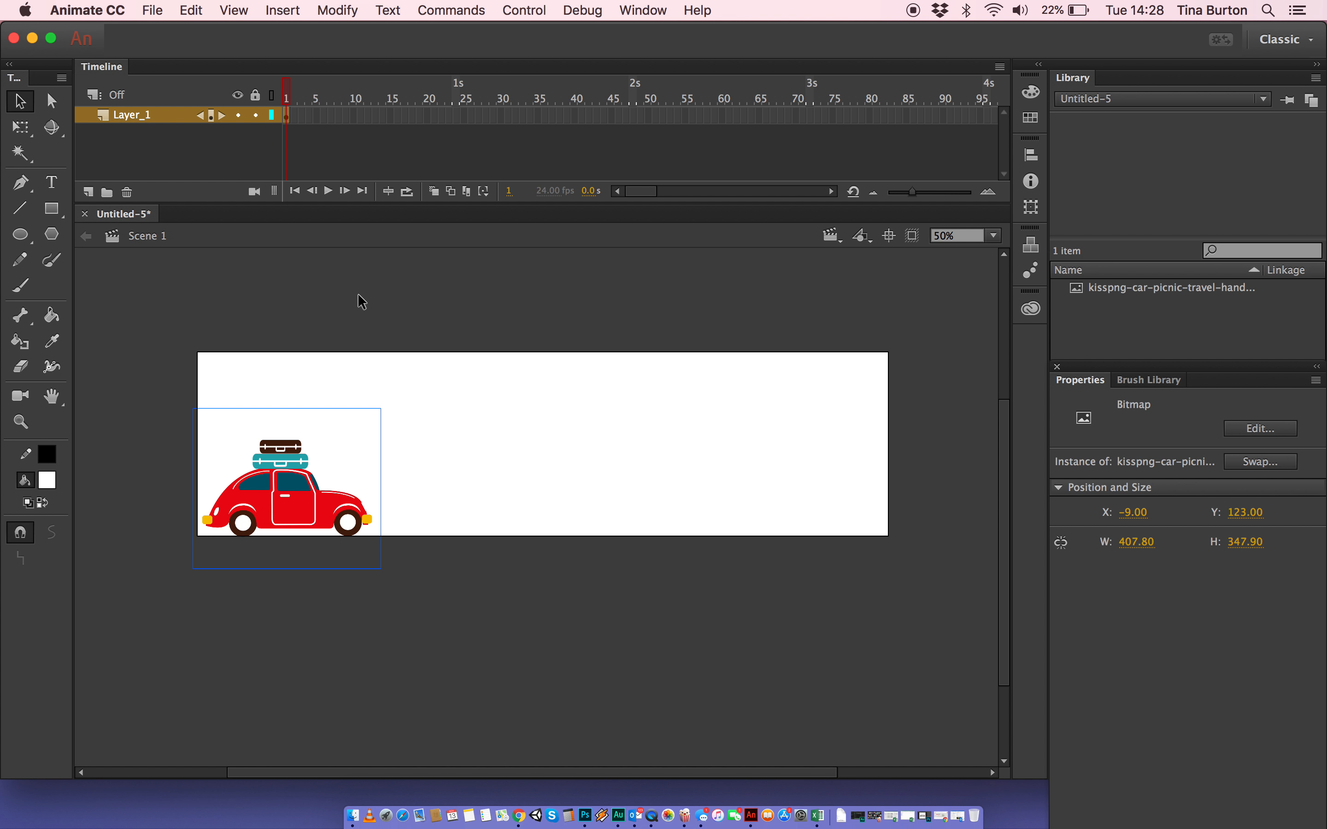
pyautogui.click(348, 12)
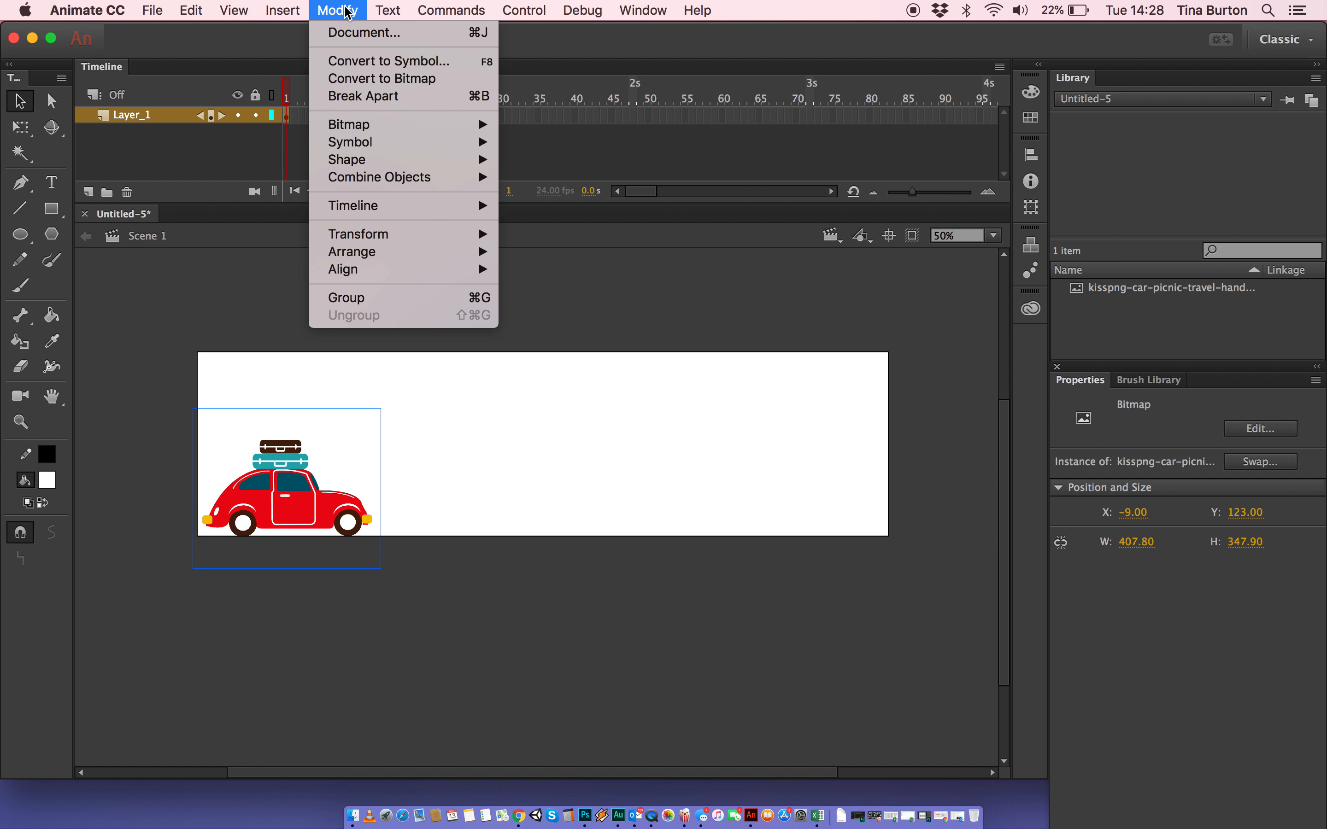
pyautogui.click(369, 98)
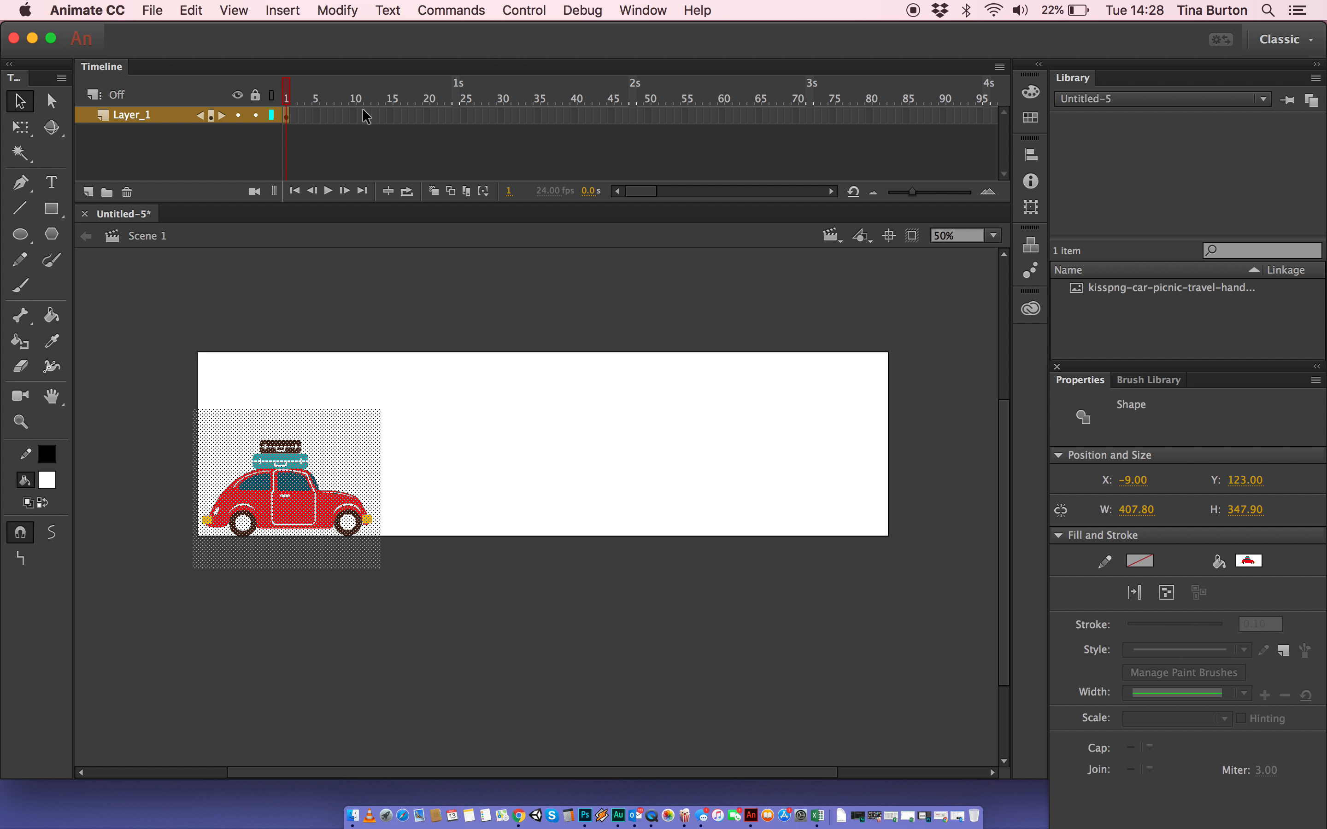
pyautogui.click(358, 303)
pyautogui.click(346, 447)
pyautogui.click(361, 369)
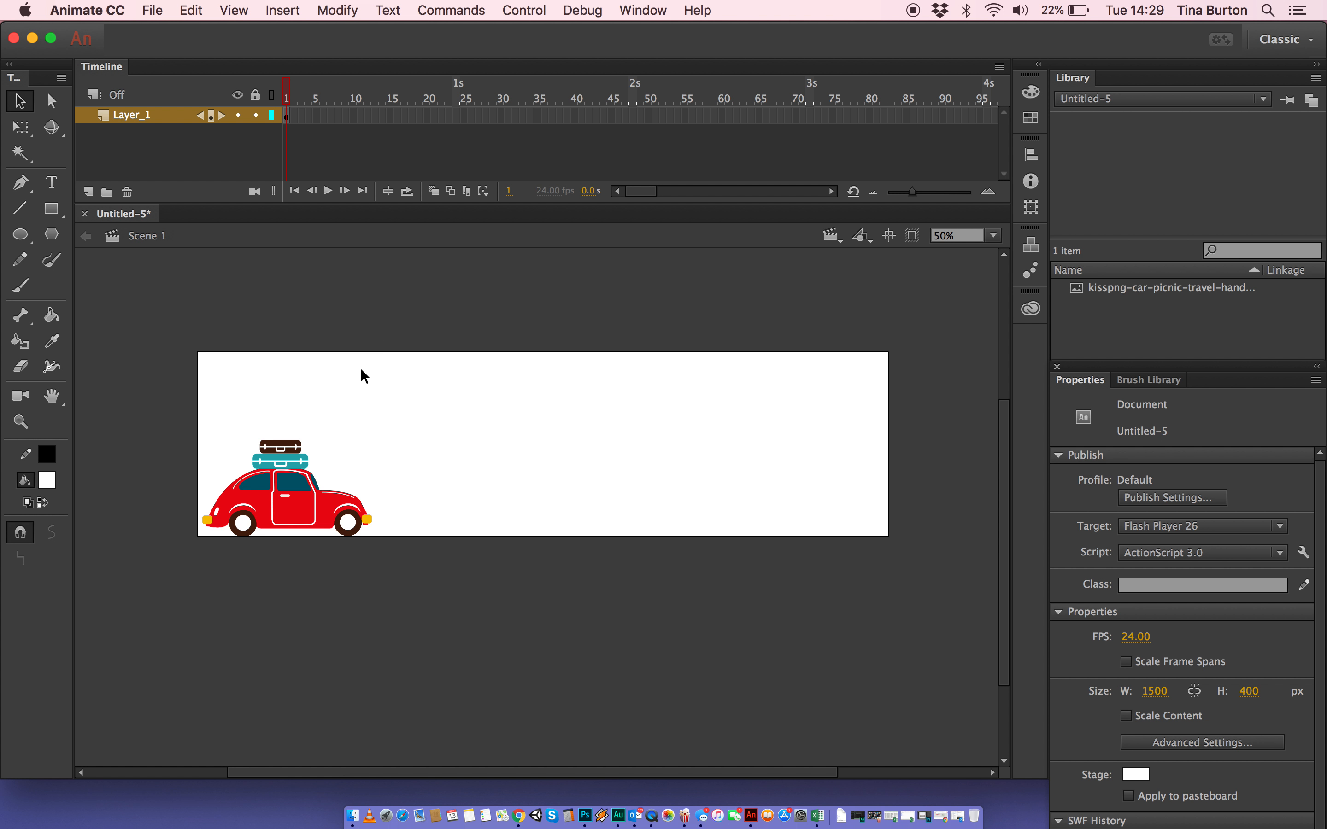
pyautogui.click(283, 452)
pyautogui.click(338, 343)
pyautogui.click(288, 116)
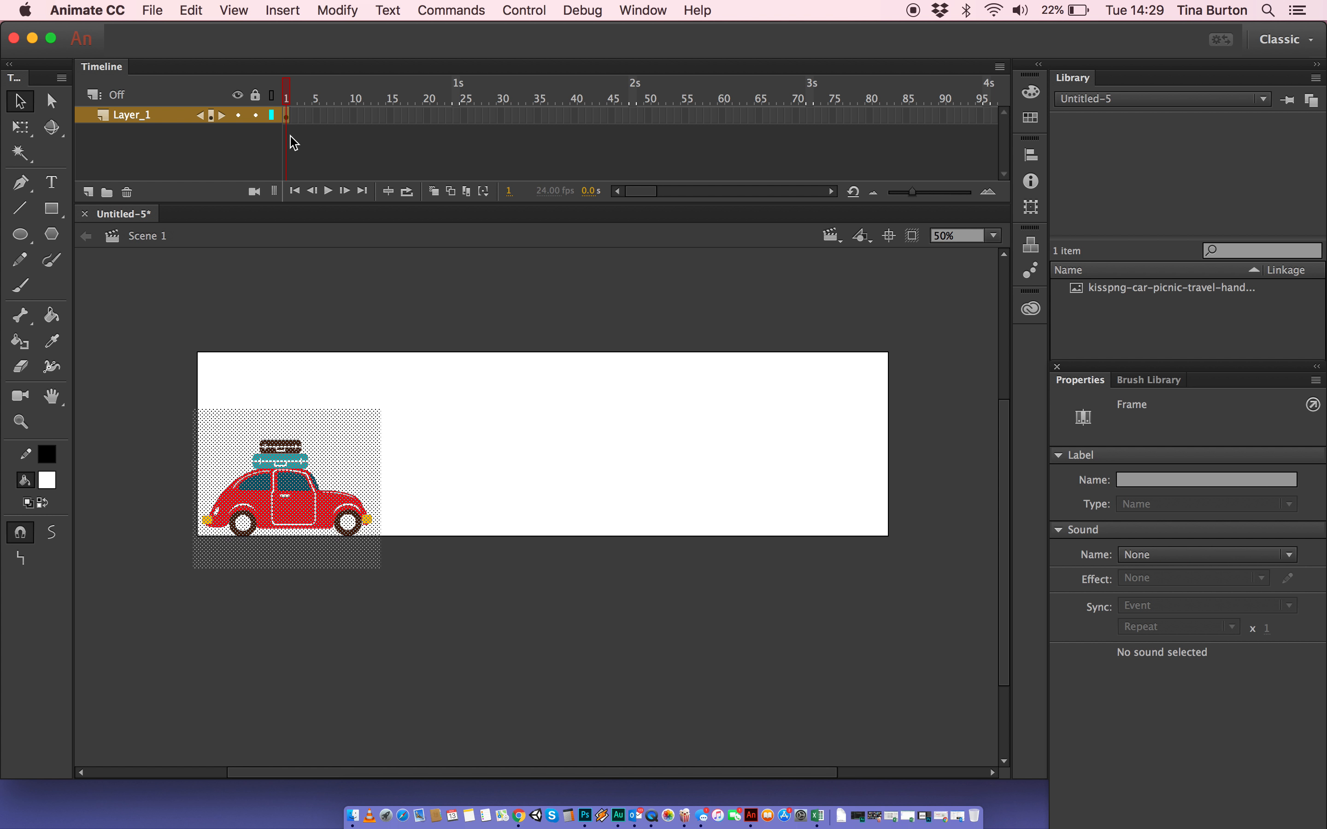
pyautogui.click(368, 294)
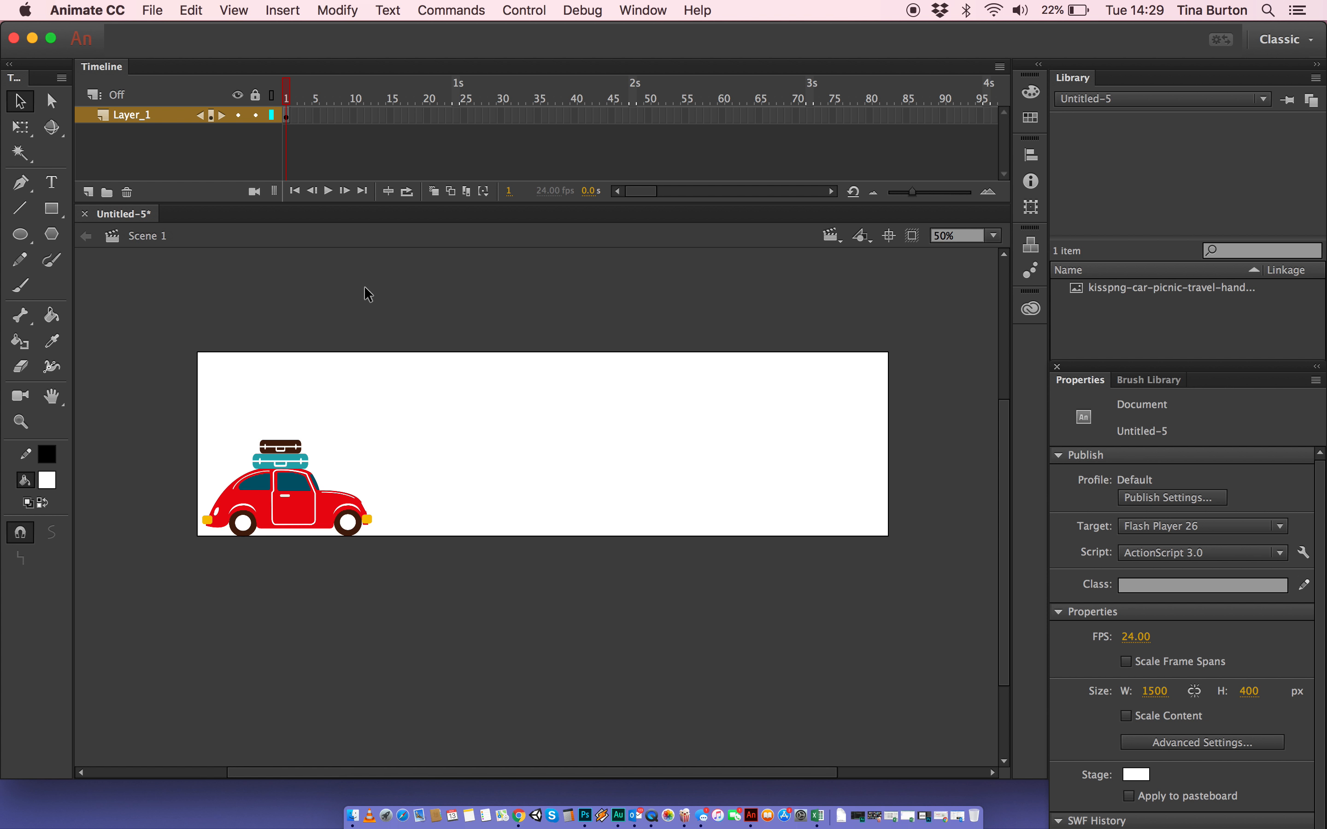
# Create a new Movie Clip symbol named "wheel" in the library root
pyautogui.click(285, 12)
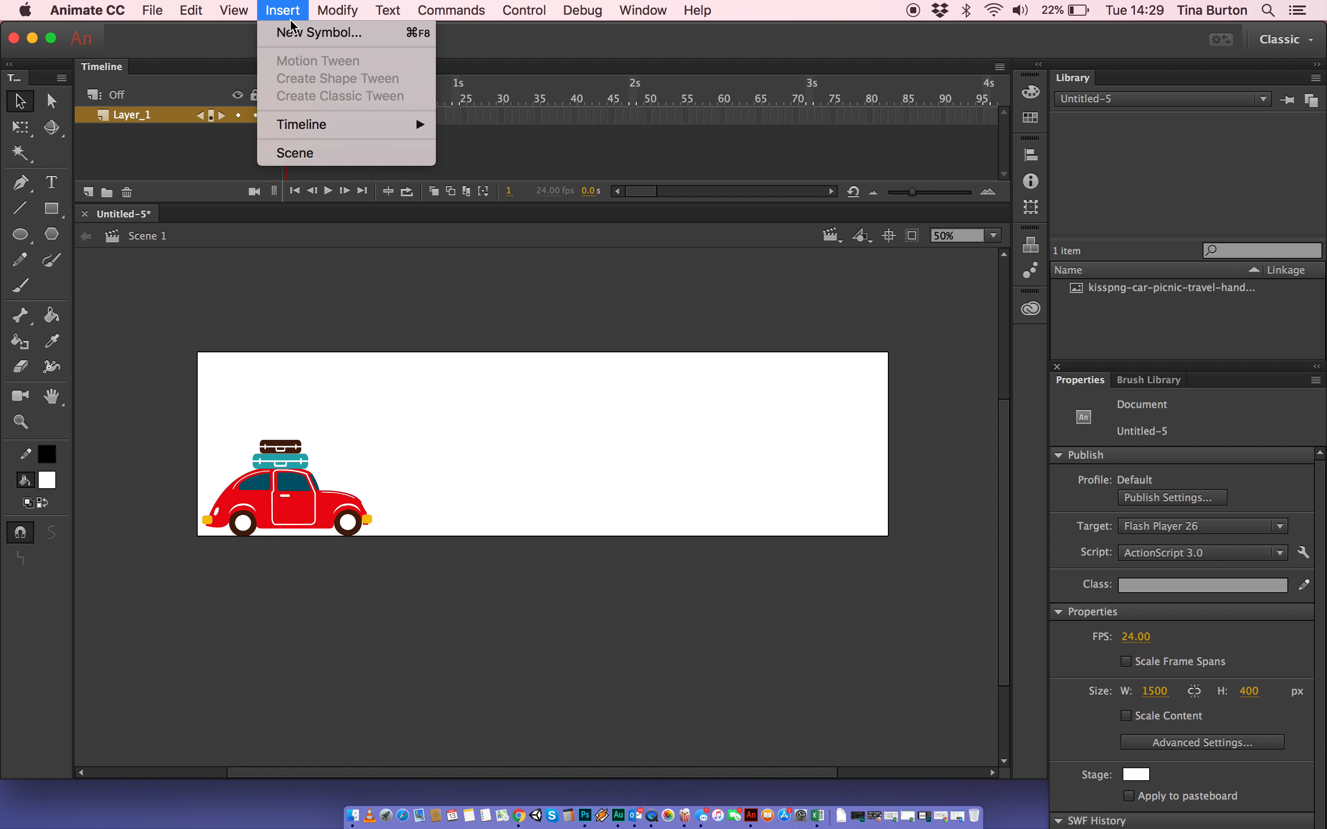
pyautogui.click(298, 34)
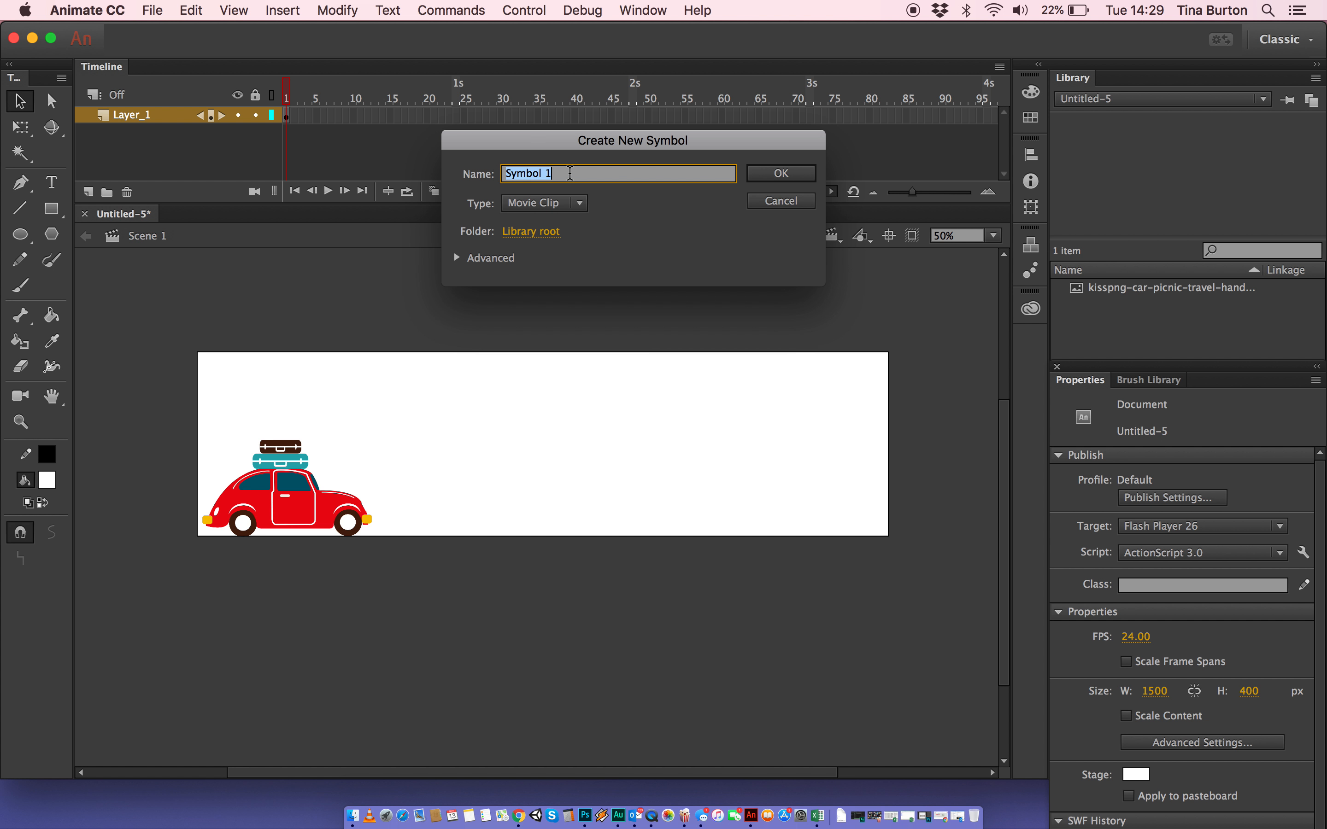
pyautogui.write('wheel')
pyautogui.click(763, 173)
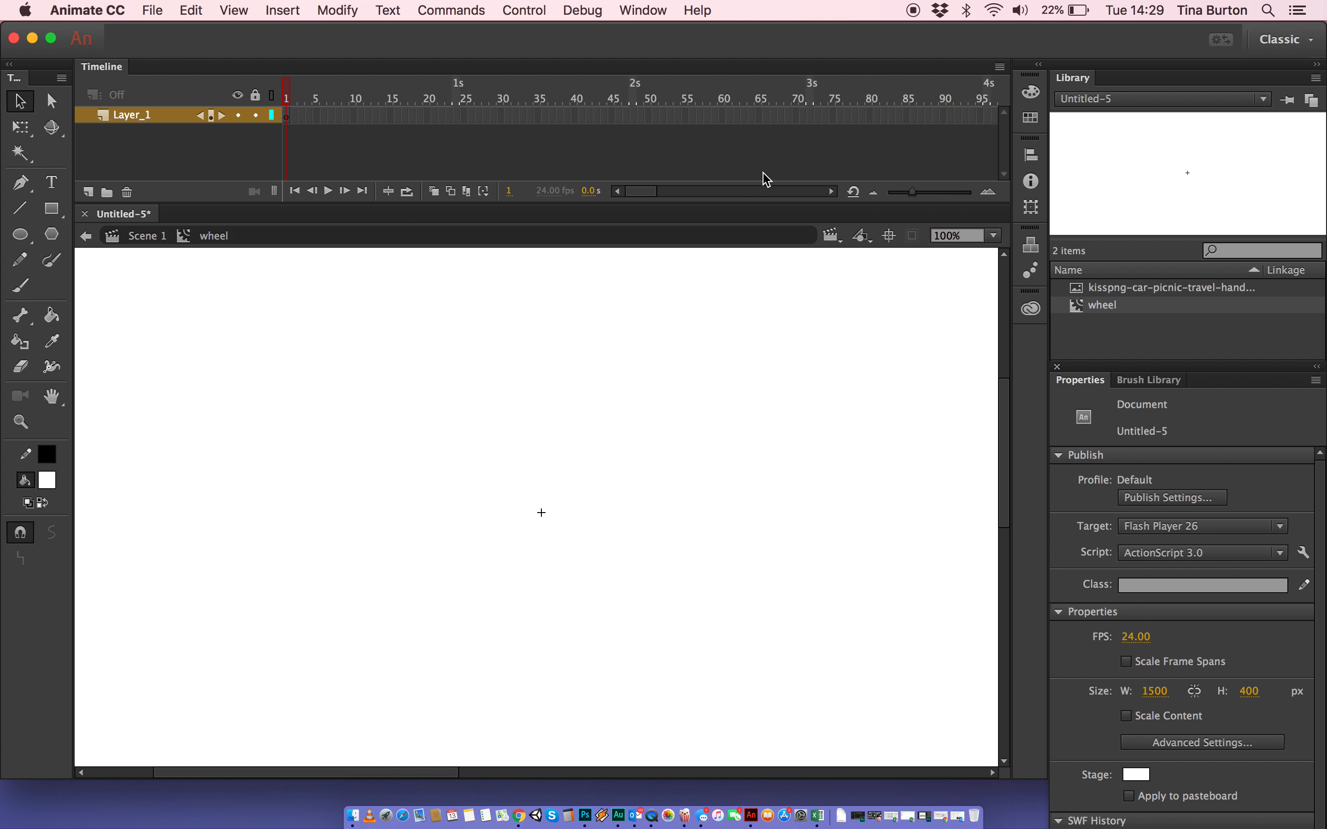
# Draw a black-outlined white circle about 134 px wide in the wheel symbol and centre it horizontally and vertically on the stage
pyautogui.click(21, 236)
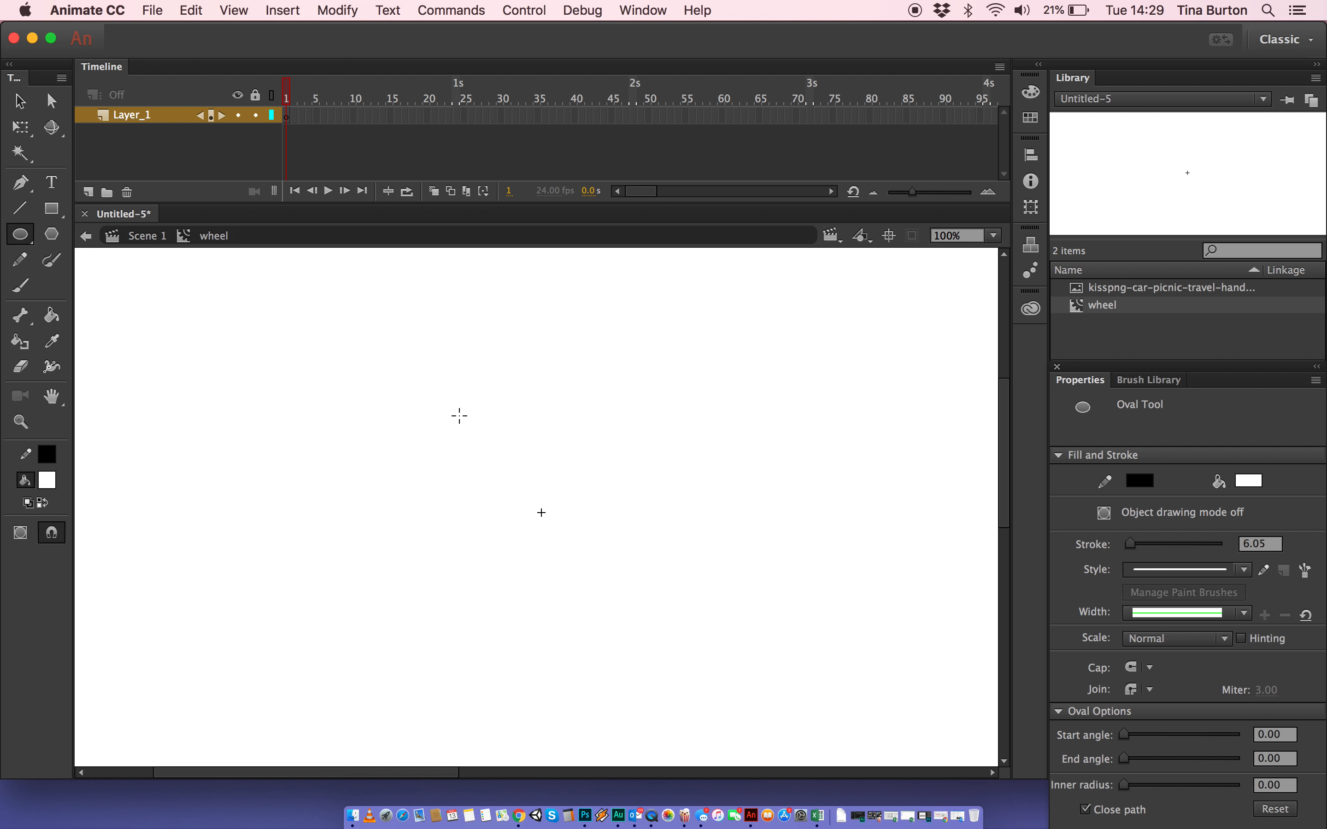
pyautogui.moveTo(464, 421); pyautogui.dragTo(588, 546)
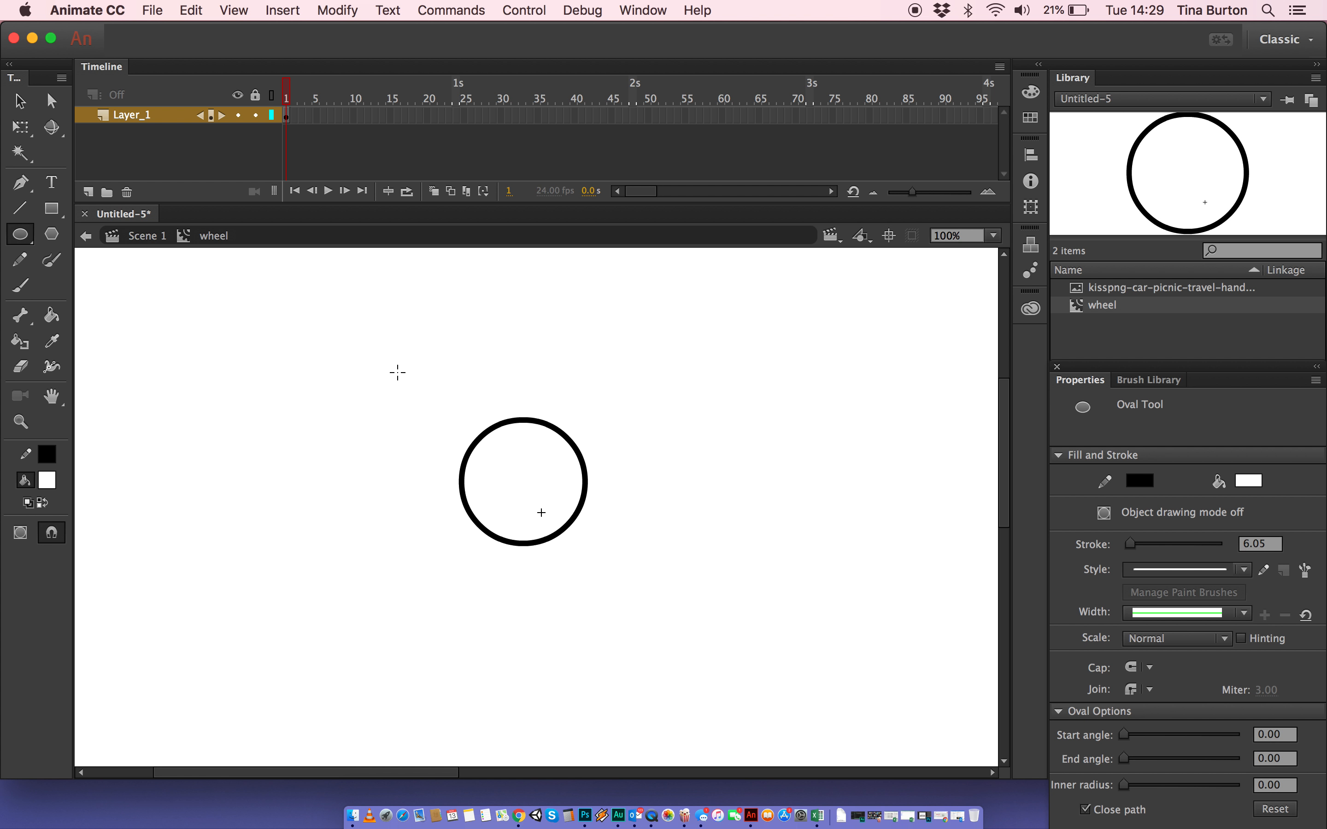
pyautogui.click(19, 101)
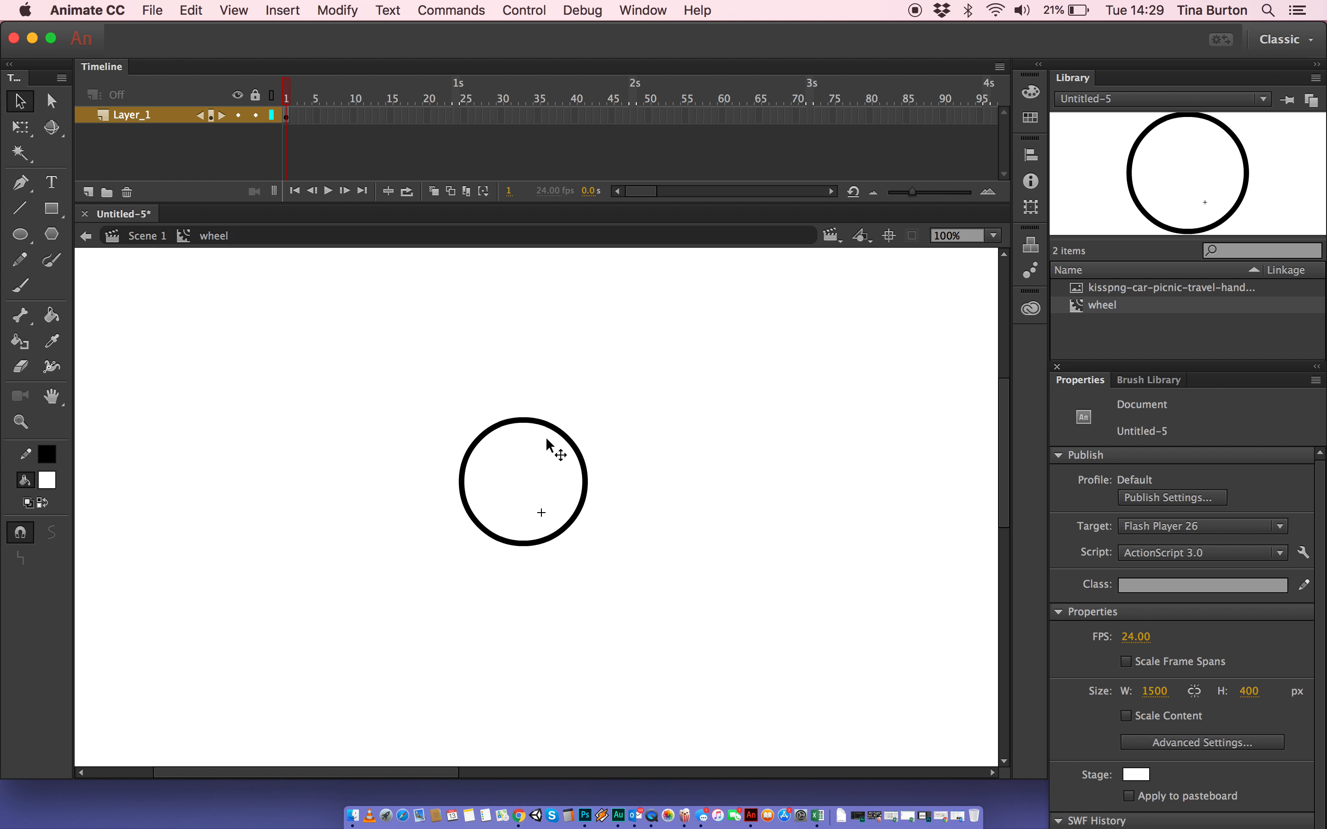
pyautogui.moveTo(413, 376); pyautogui.dragTo(623, 599)
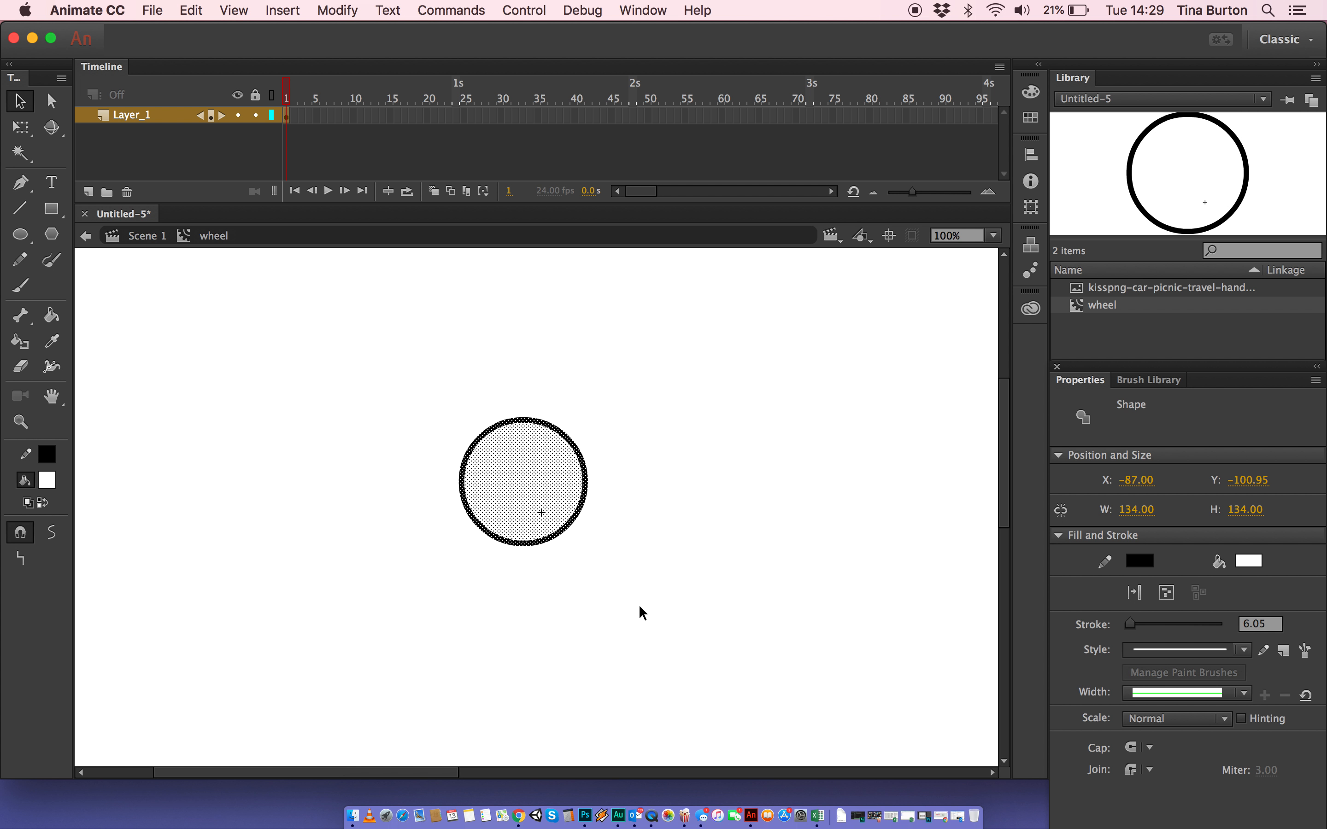
pyautogui.click(1032, 209)
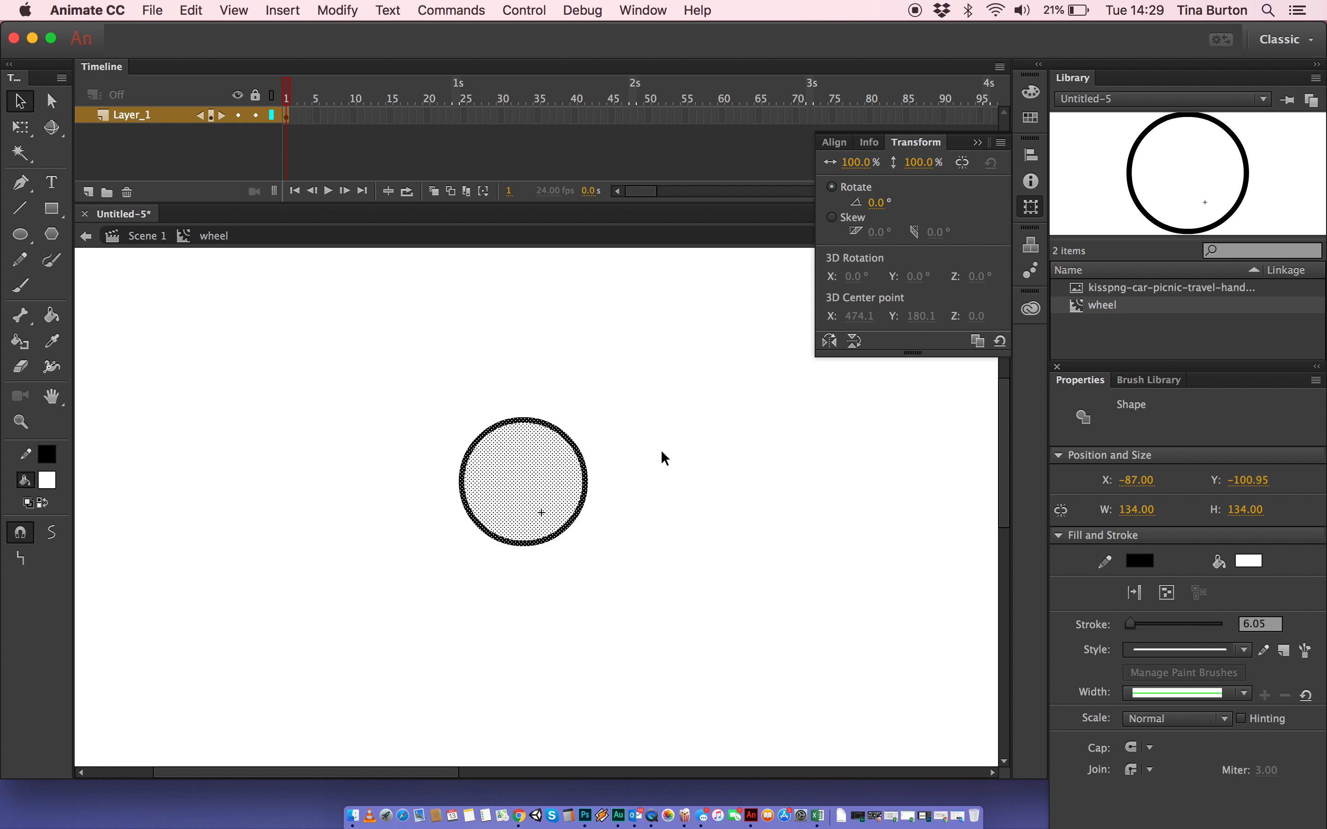
pyautogui.click(835, 144)
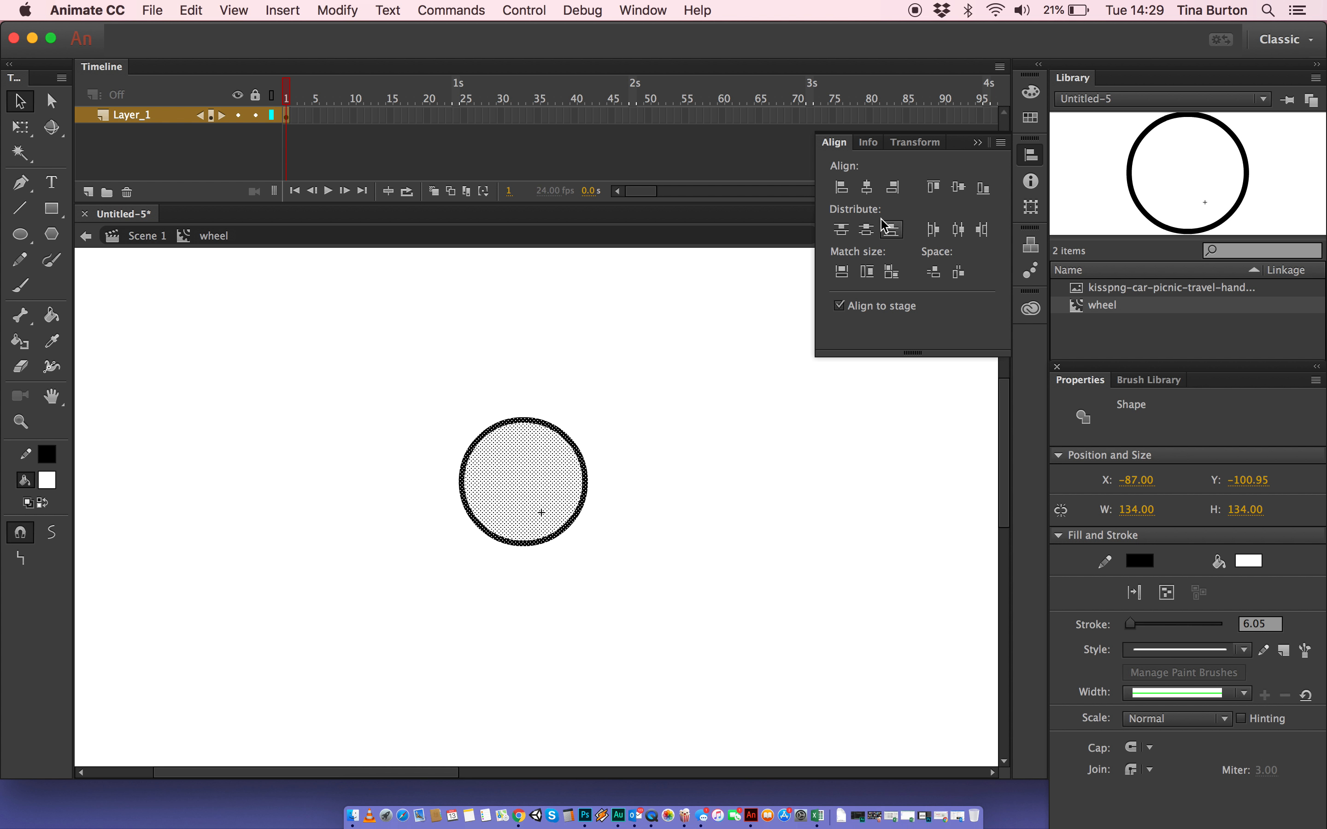
pyautogui.click(867, 188)
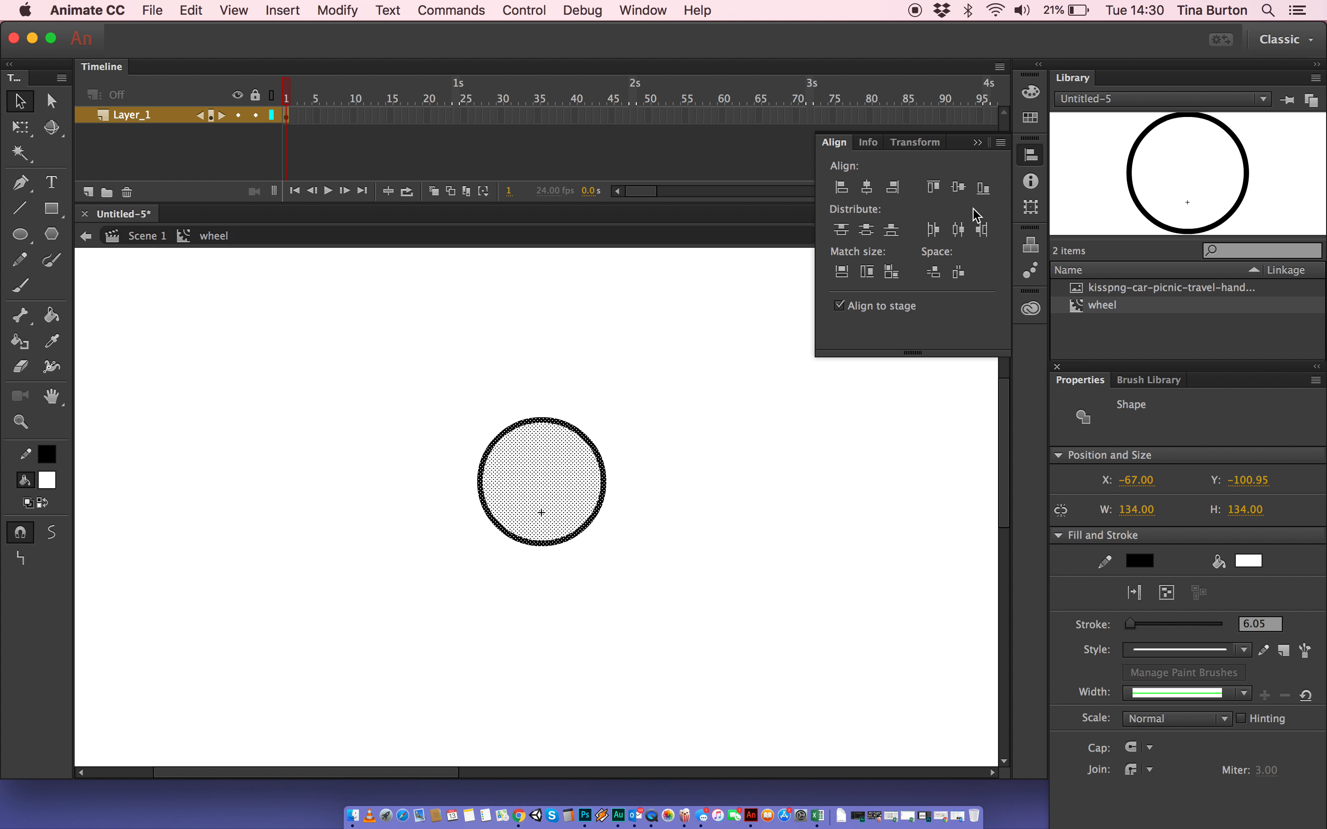
pyautogui.click(959, 188)
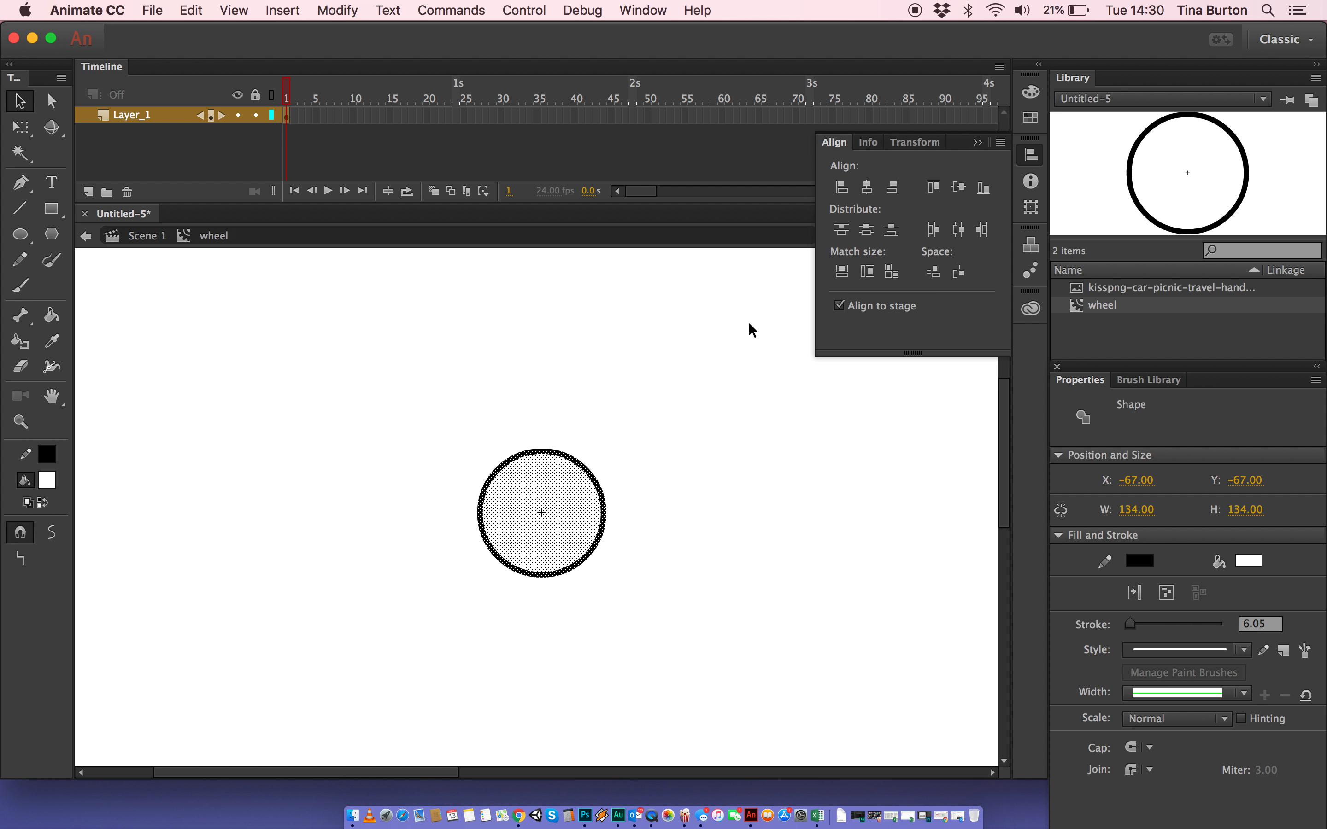
# Thicken the circle's black outline to a stroke of about 25.85 to form the tyre
pyautogui.click(248, 319)
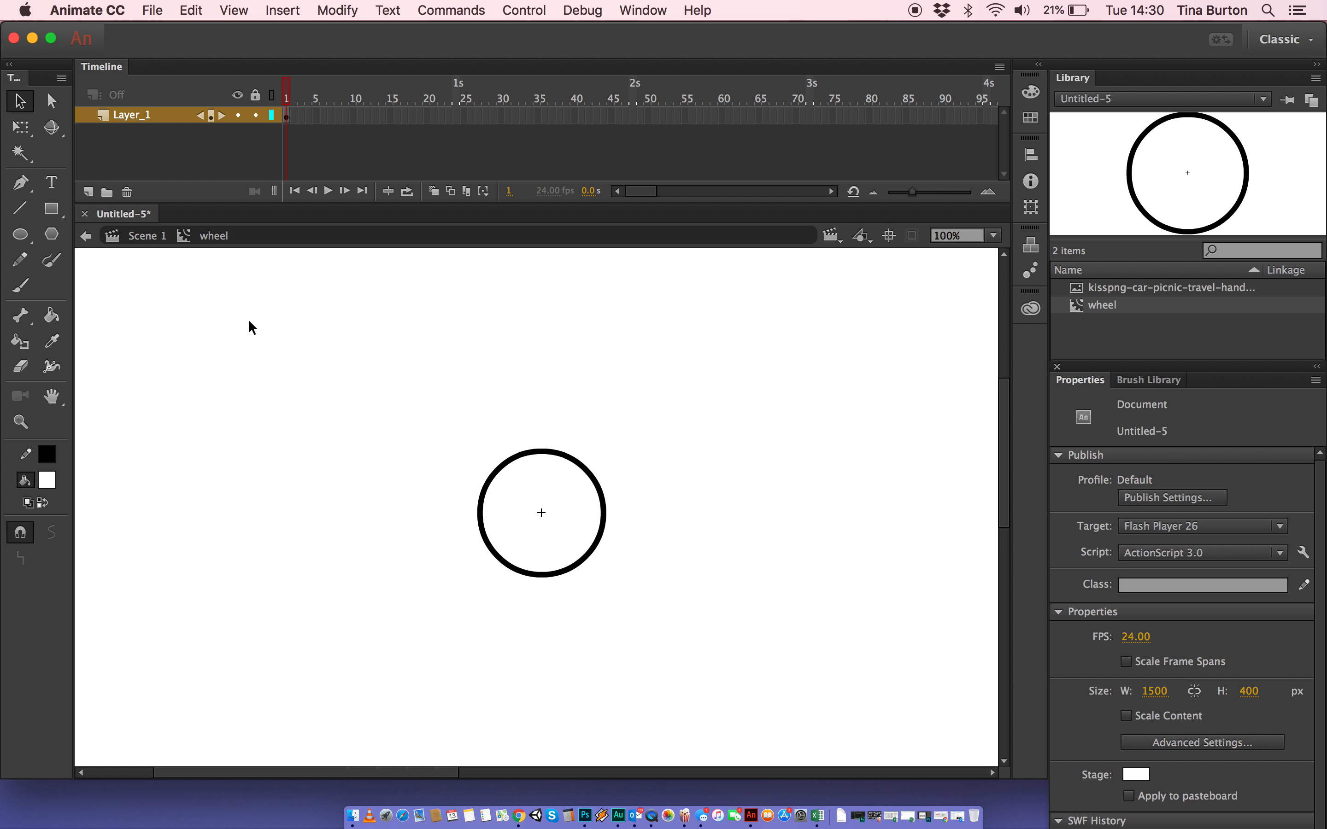
pyautogui.click(20, 421)
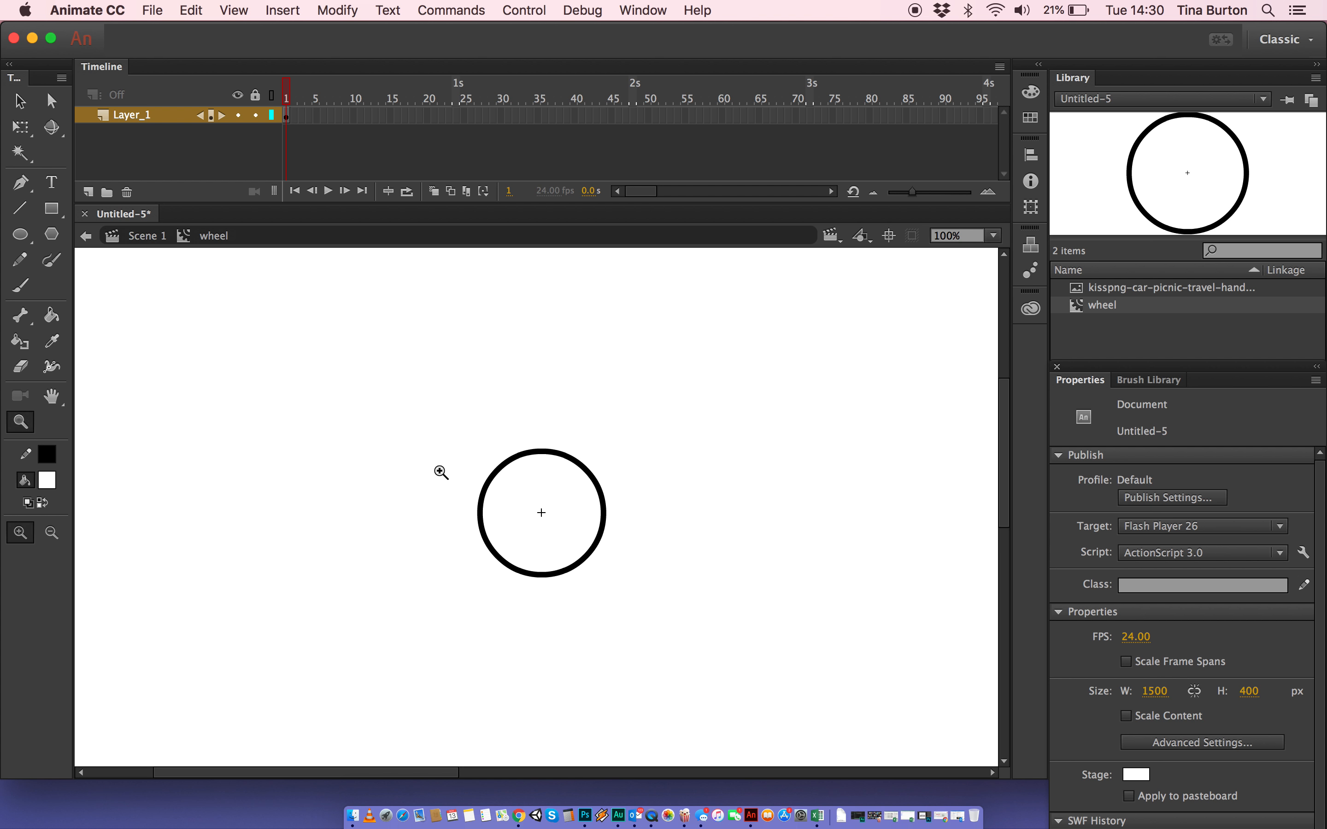
pyautogui.click(562, 517)
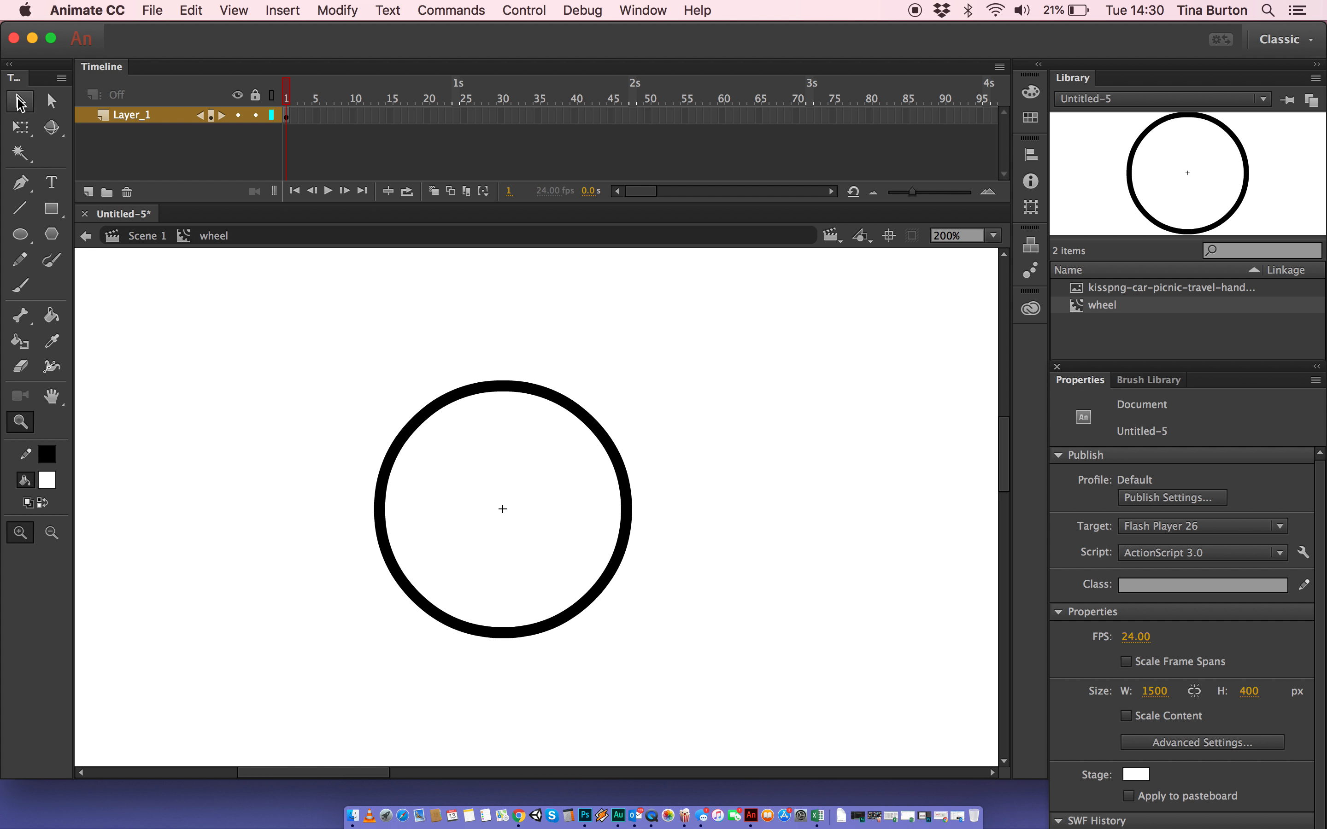
pyautogui.click(20, 101)
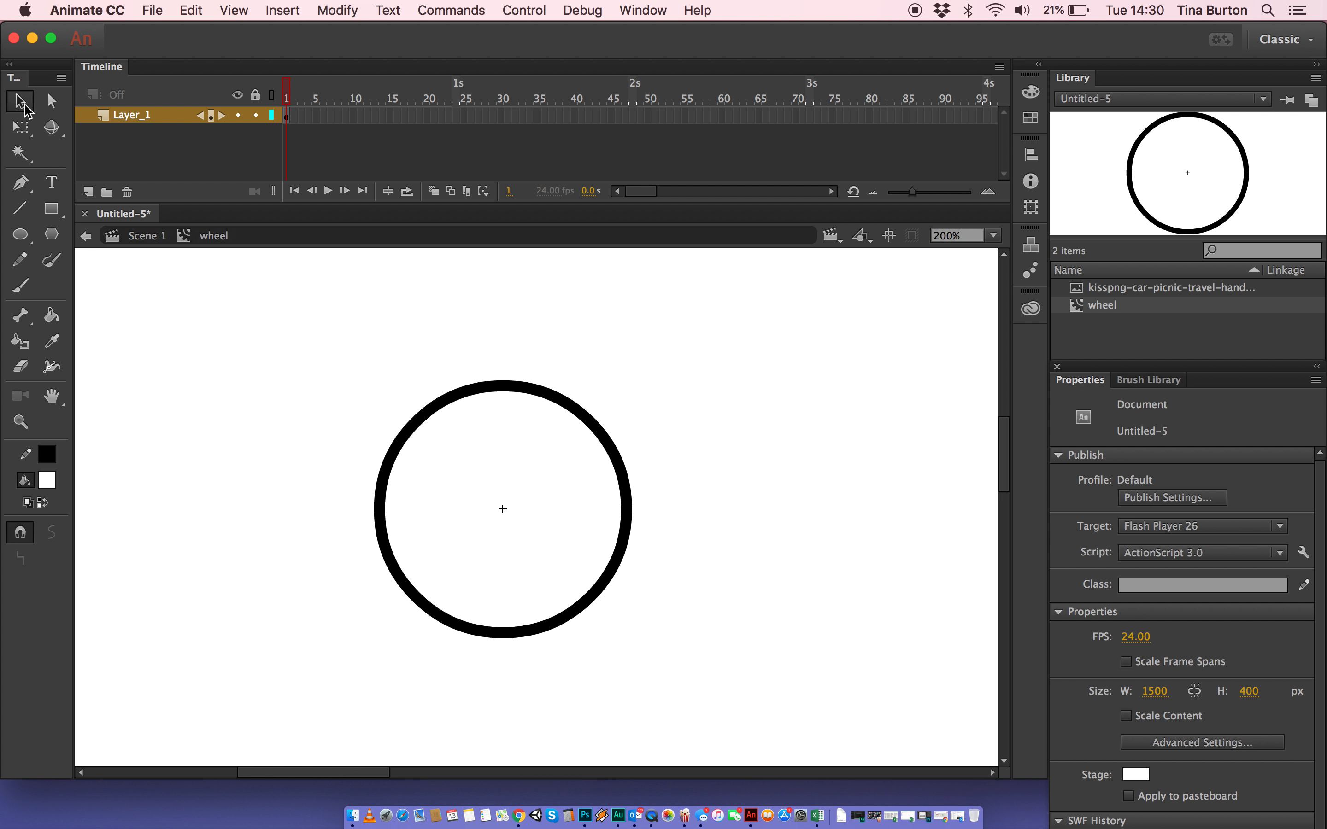
pyautogui.click(466, 391)
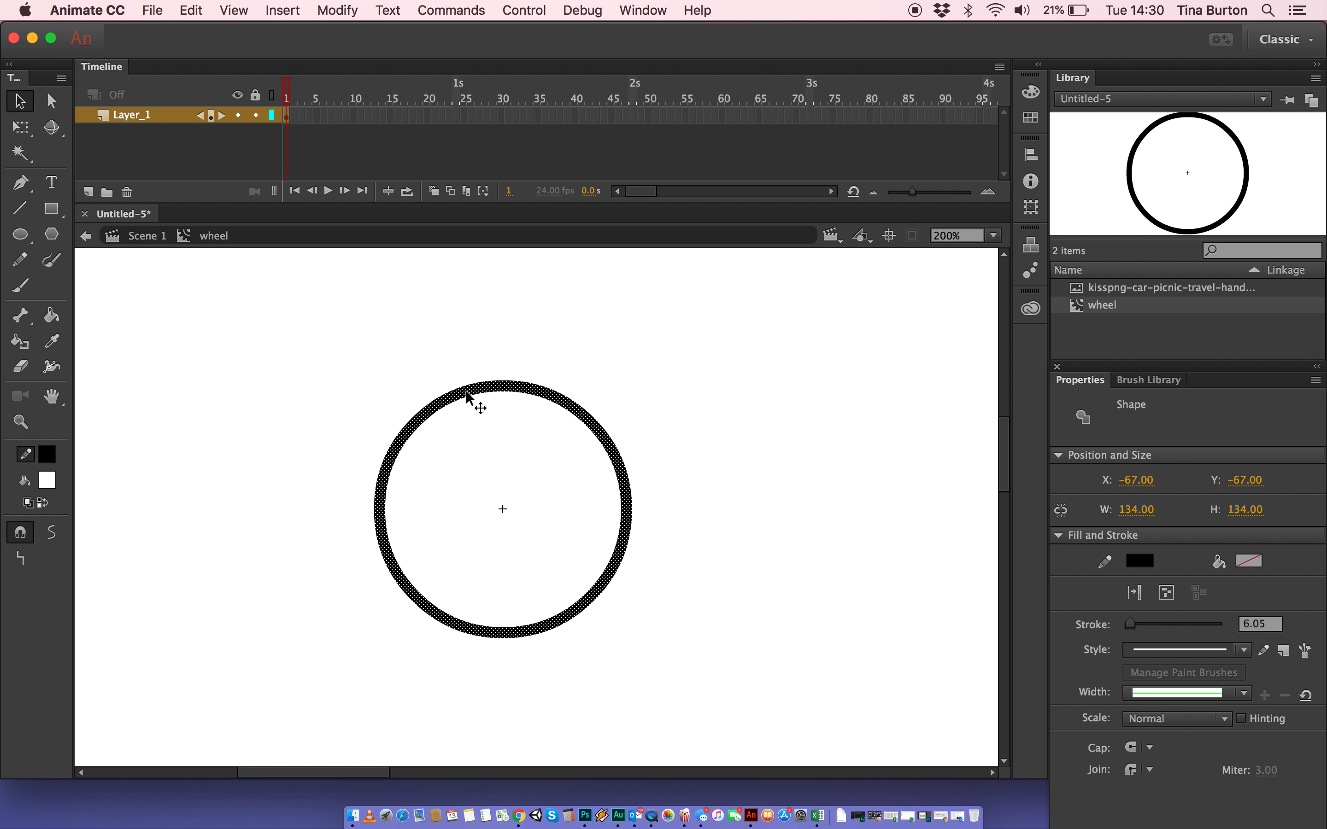
pyautogui.click(481, 436)
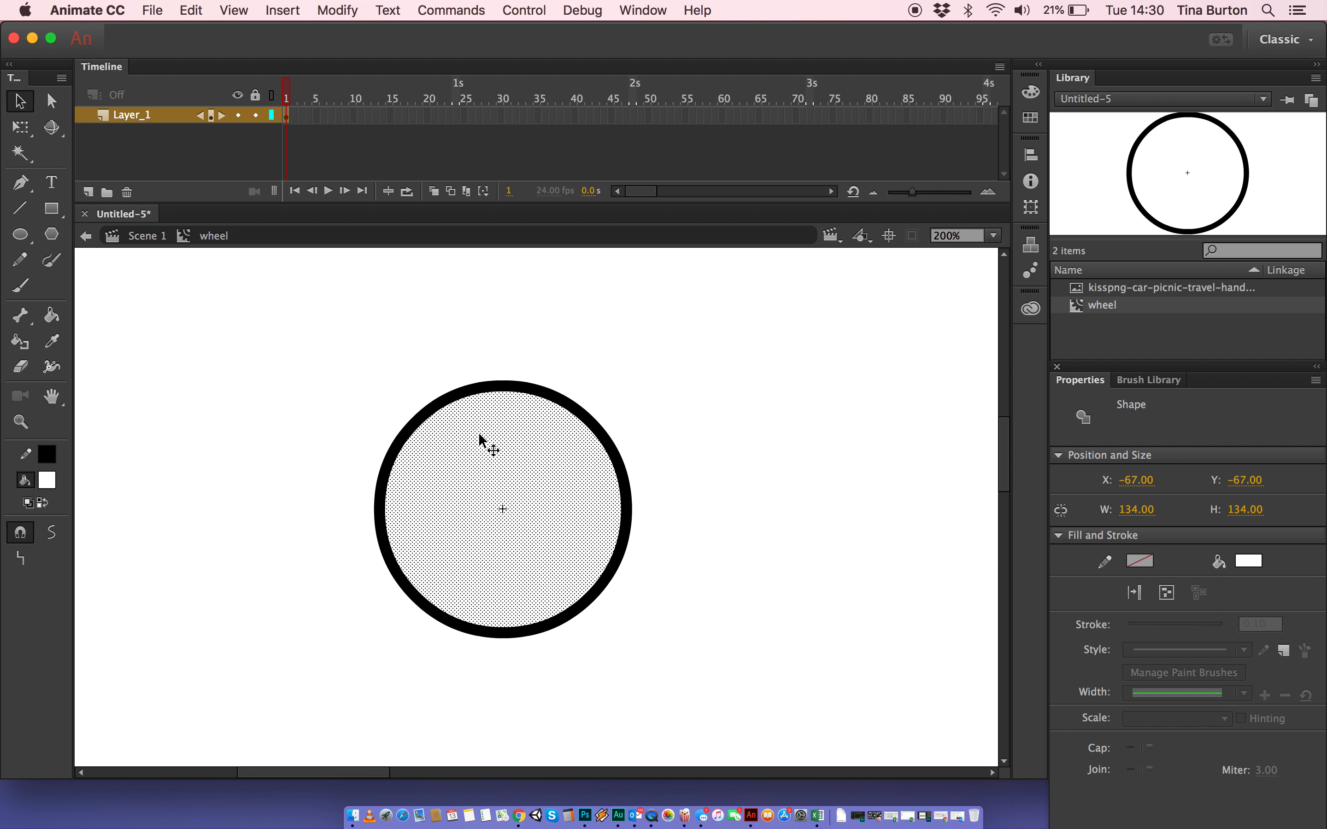
pyautogui.click(463, 392)
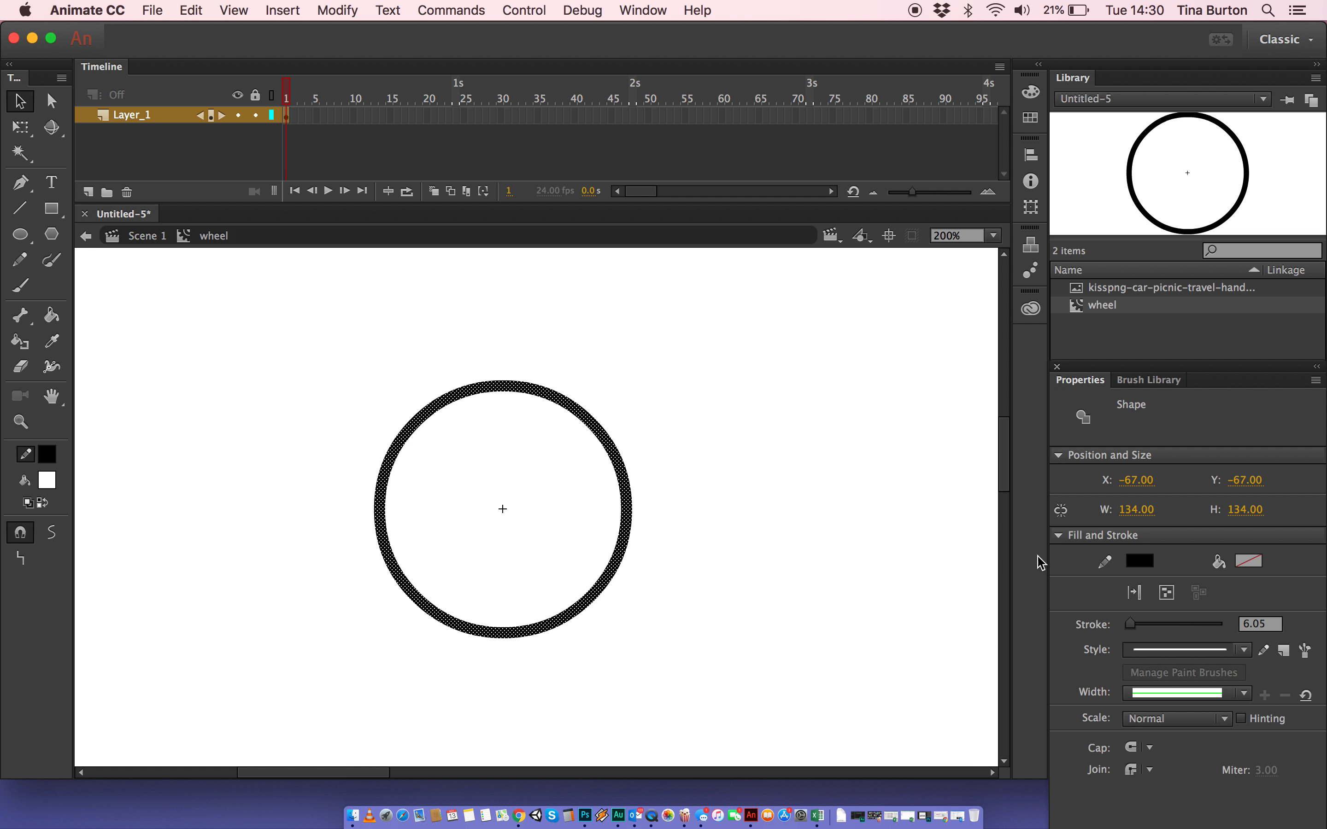
pyautogui.moveTo(1134, 627); pyautogui.dragTo(1139, 631)
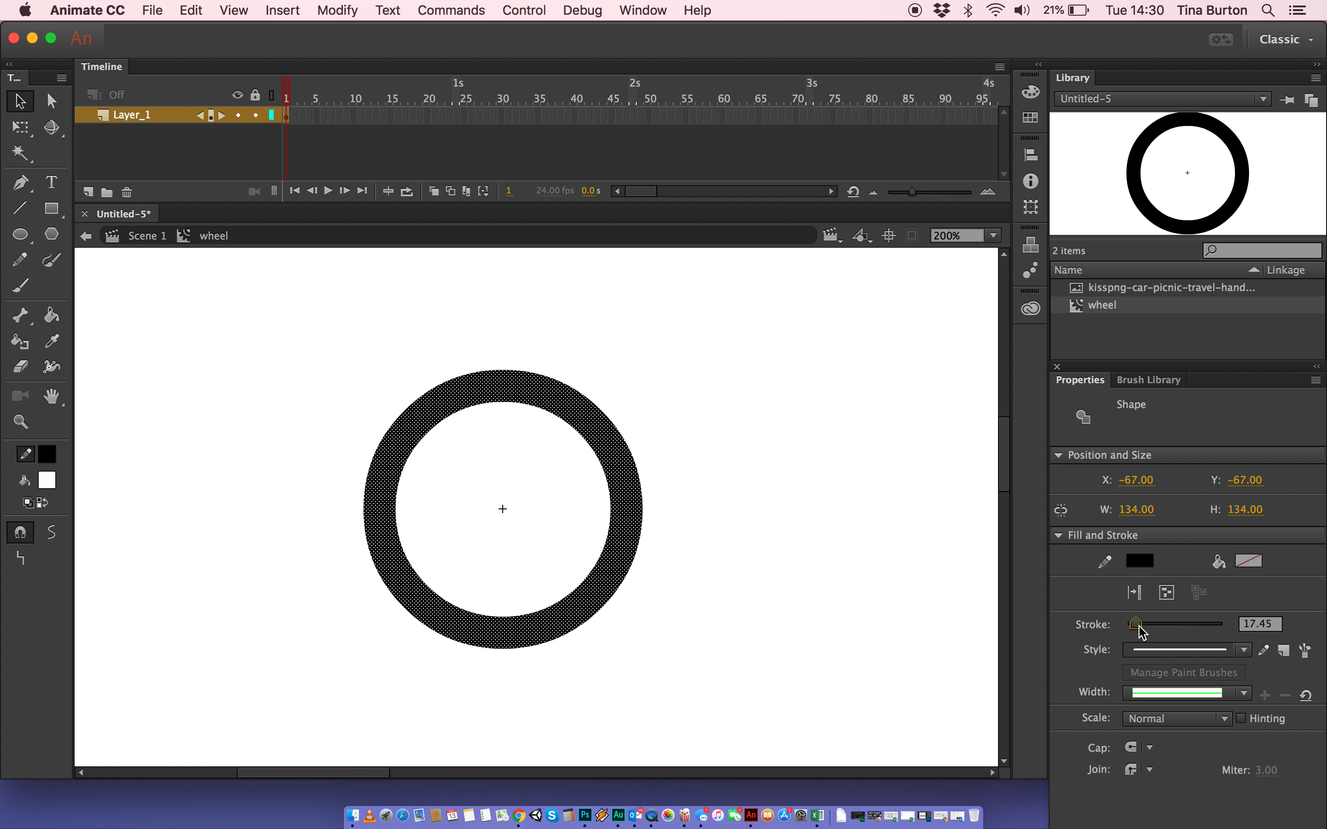
pyautogui.click(1244, 651)
pyautogui.click(1244, 650)
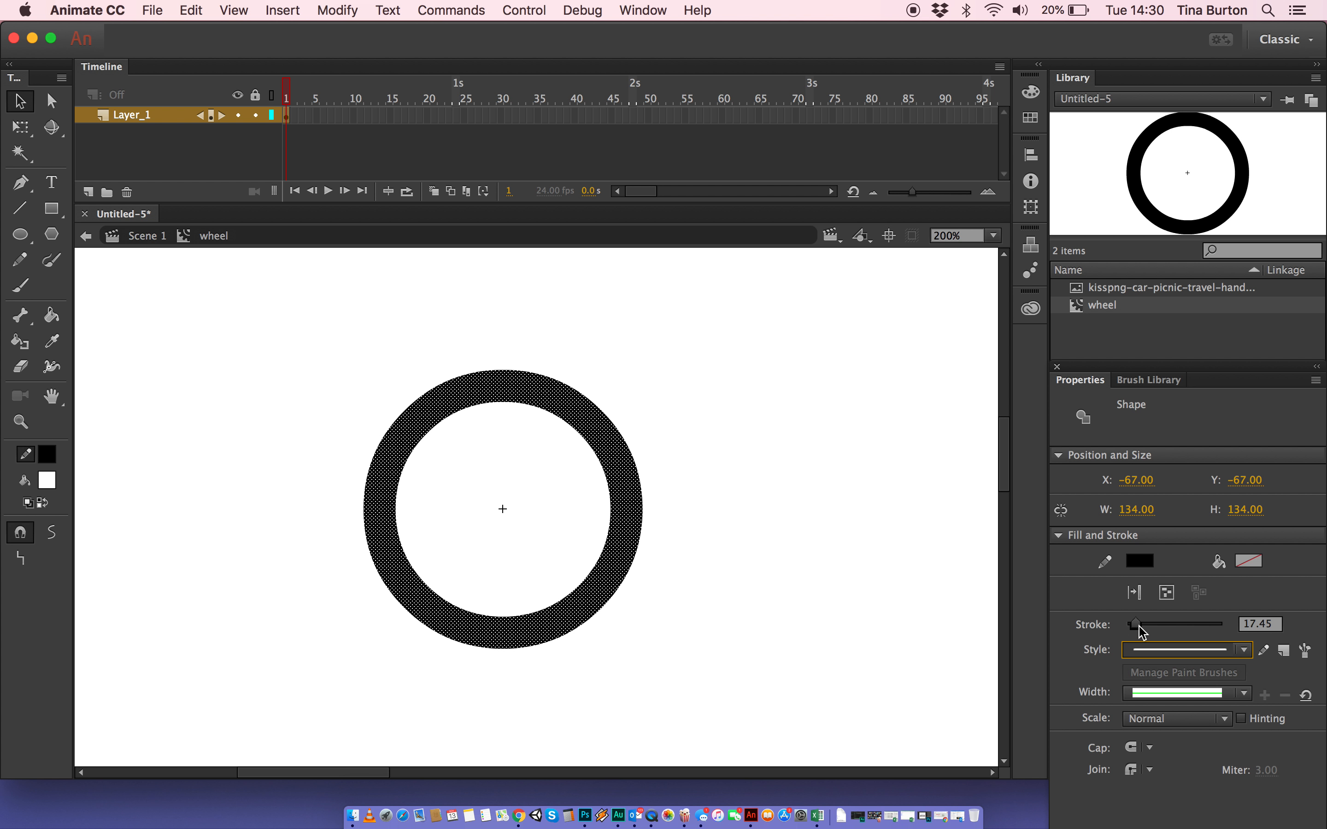
pyautogui.moveTo(1136, 625); pyautogui.dragTo(1148, 631)
pyautogui.click(753, 579)
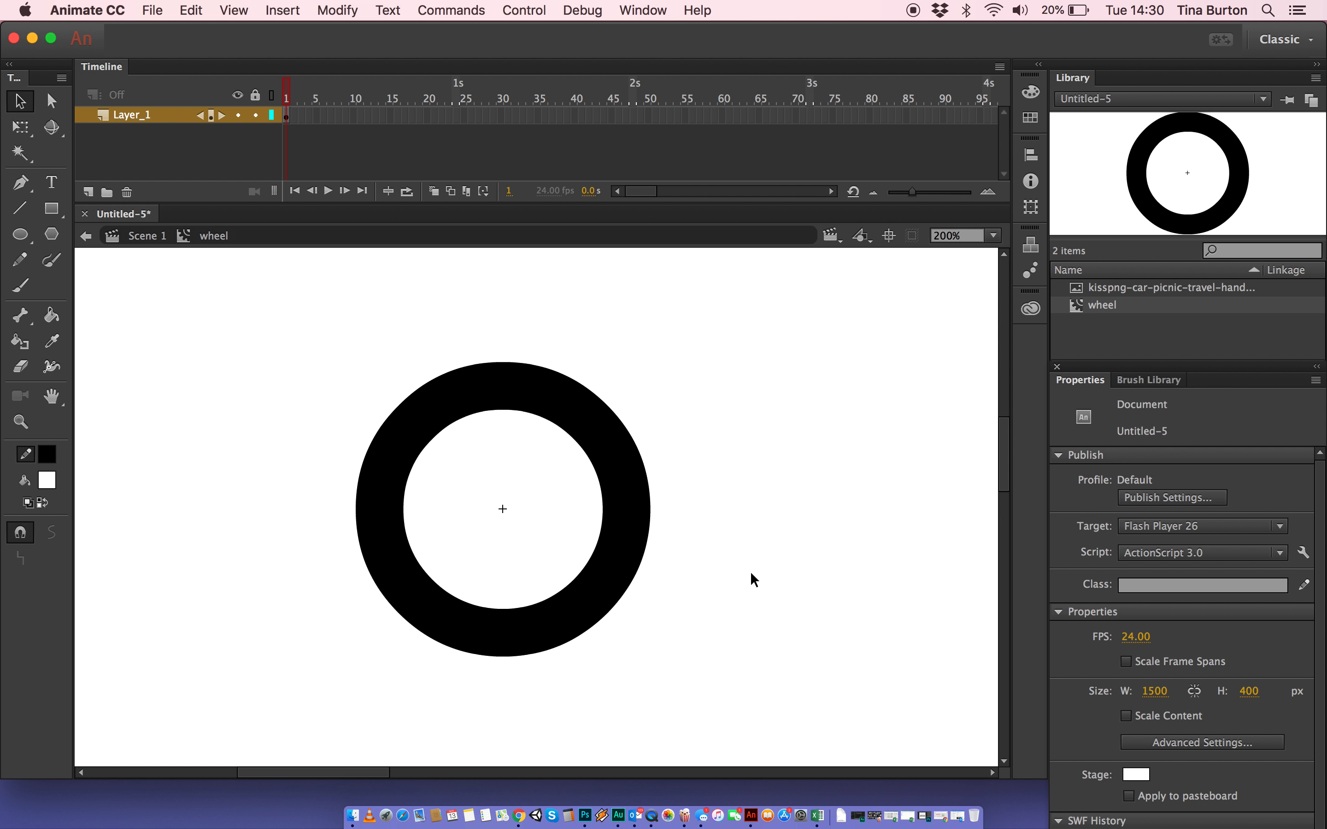
# Draw a straight black vertical spoke through the wheel's centre from rim to rim, with a line stroke of about 13.65
pyautogui.click(19, 209)
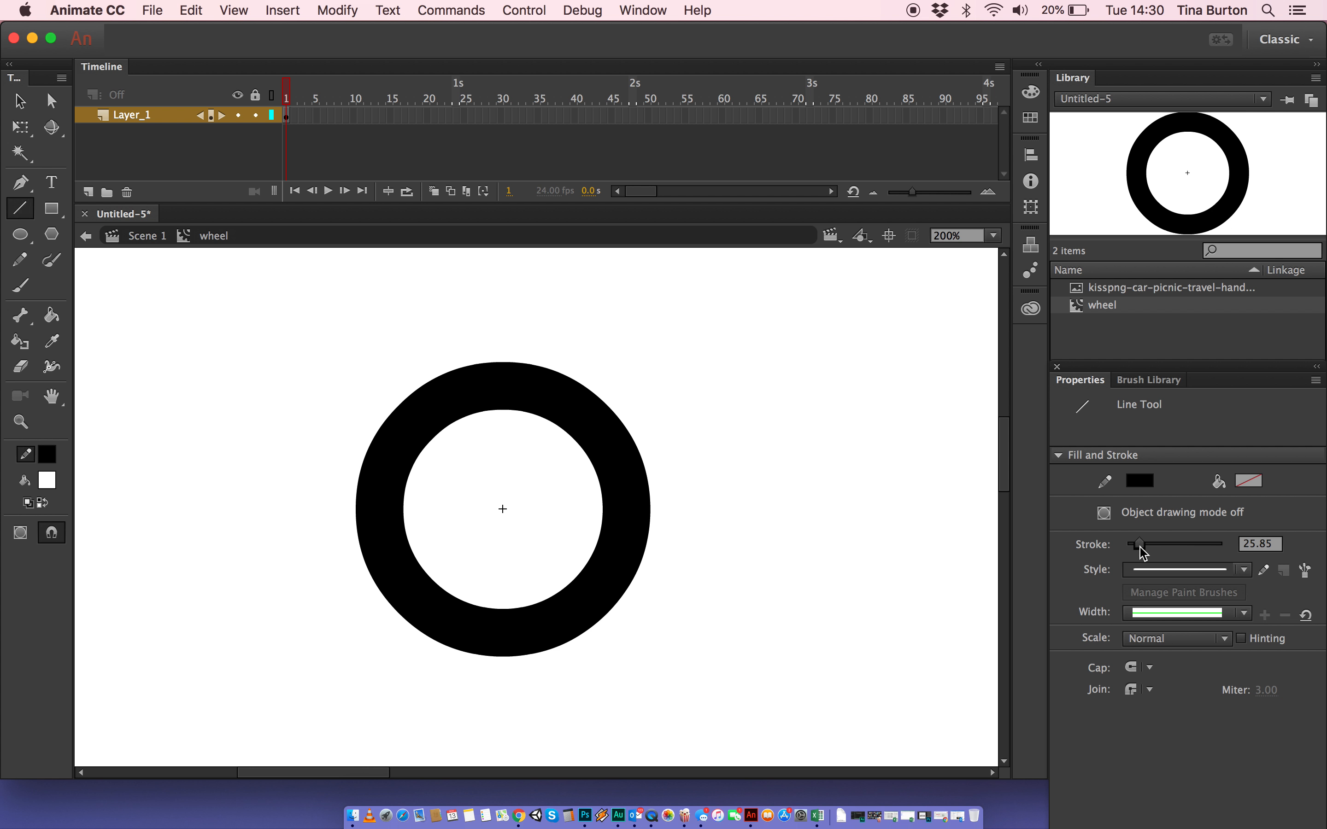
pyautogui.moveTo(1139, 547); pyautogui.dragTo(1134, 547)
pyautogui.moveTo(499, 383); pyautogui.dragTo(498, 450)
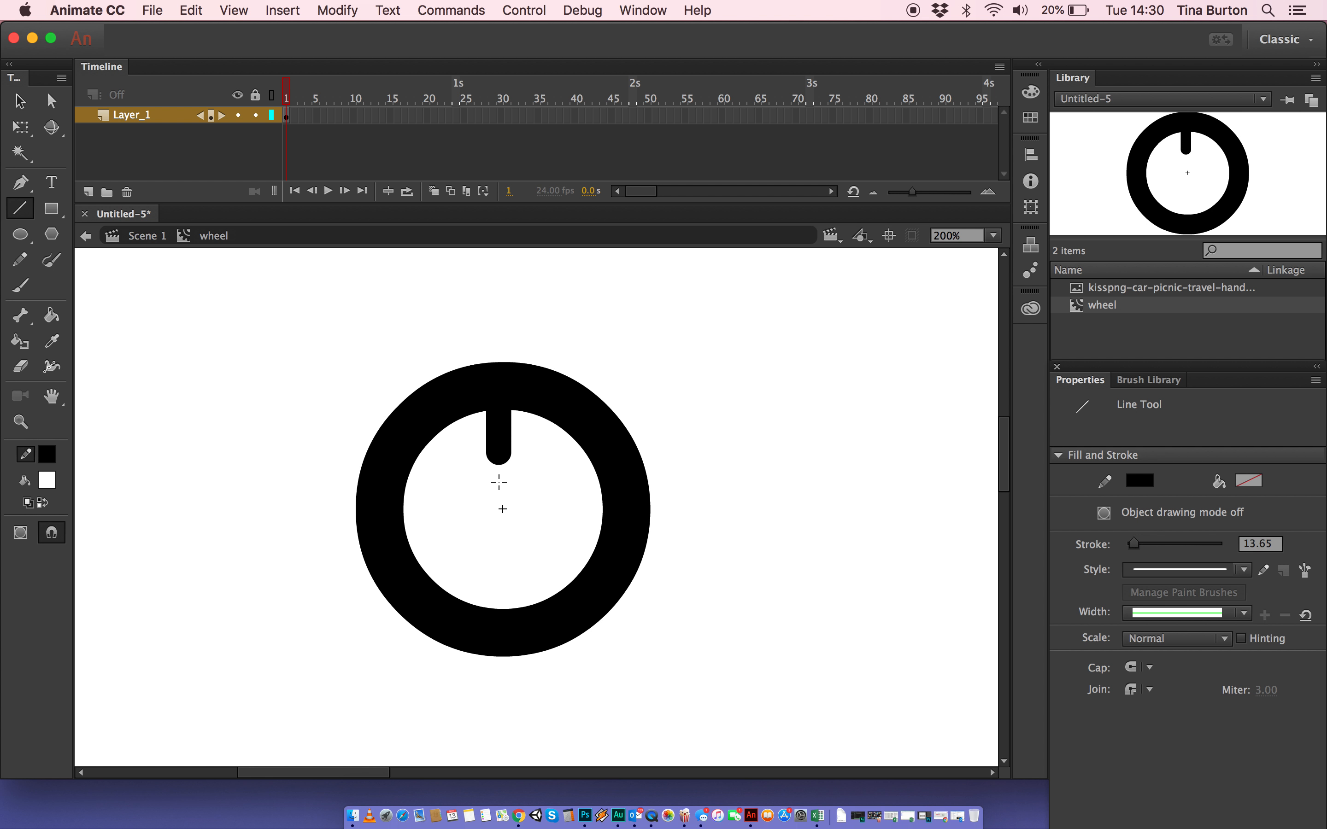
pyautogui.press('super+z')
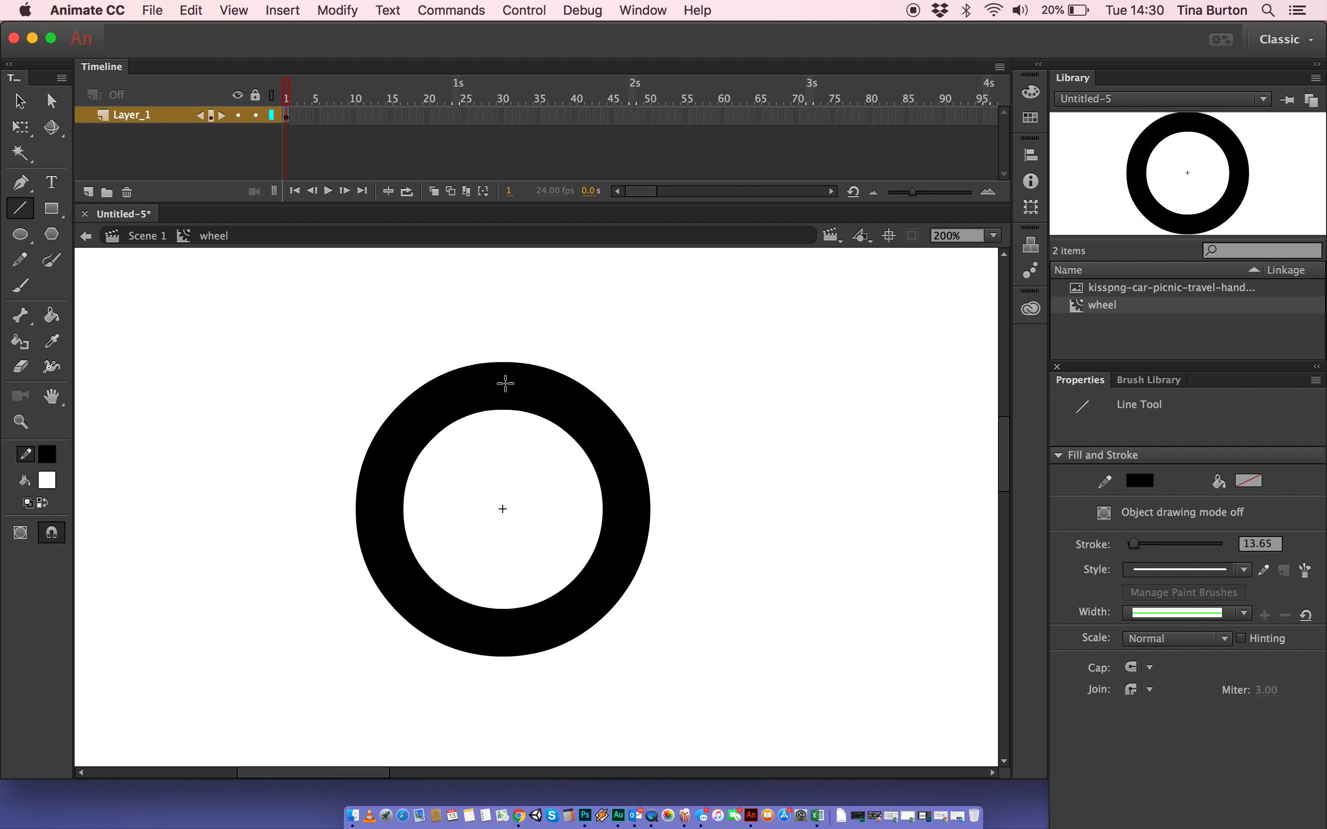
pyautogui.moveTo(504, 386); pyautogui.dragTo(505, 637)
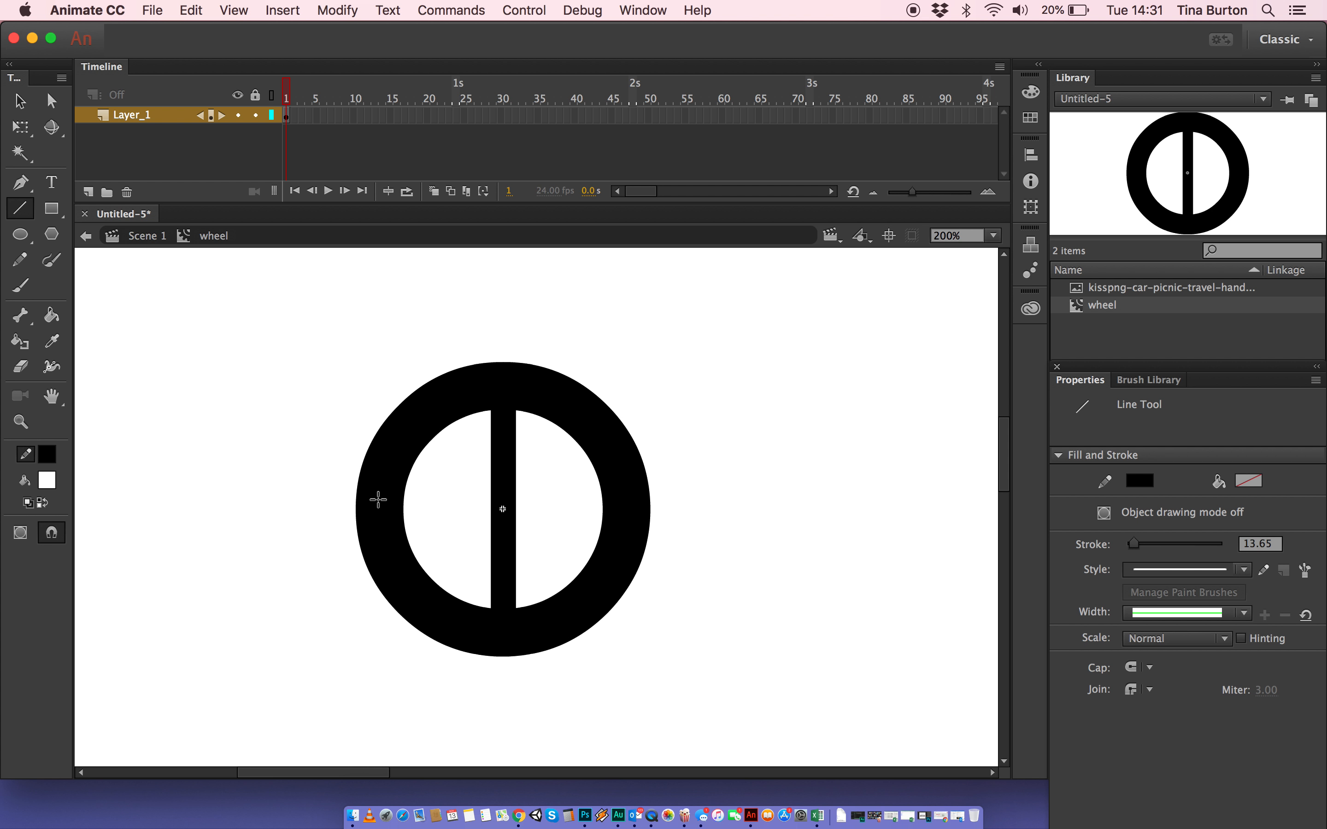
# Draw a horizontal black spoke across the wheel and pull its overshooting right end back inside the rim
pyautogui.moveTo(378, 499); pyautogui.dragTo(650, 485)
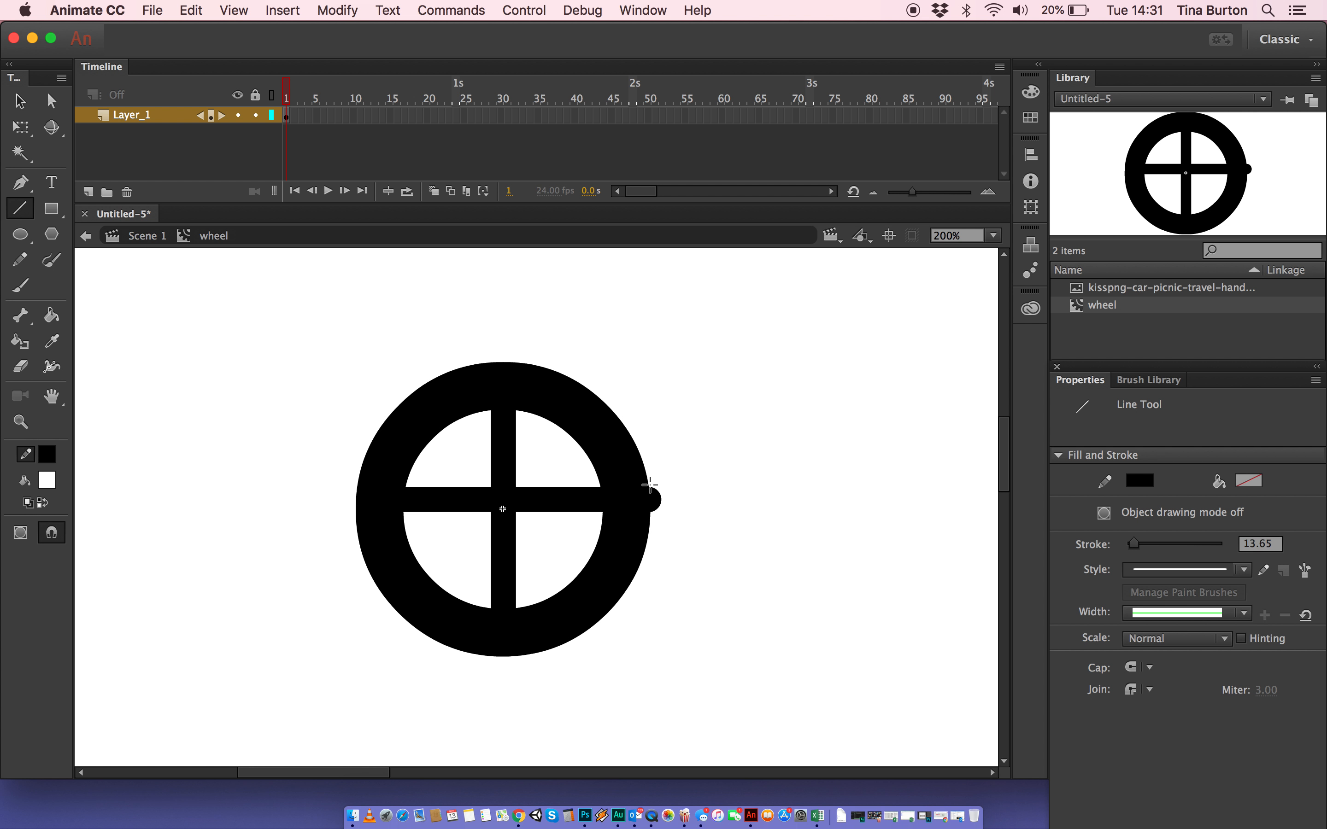
pyautogui.click(20, 101)
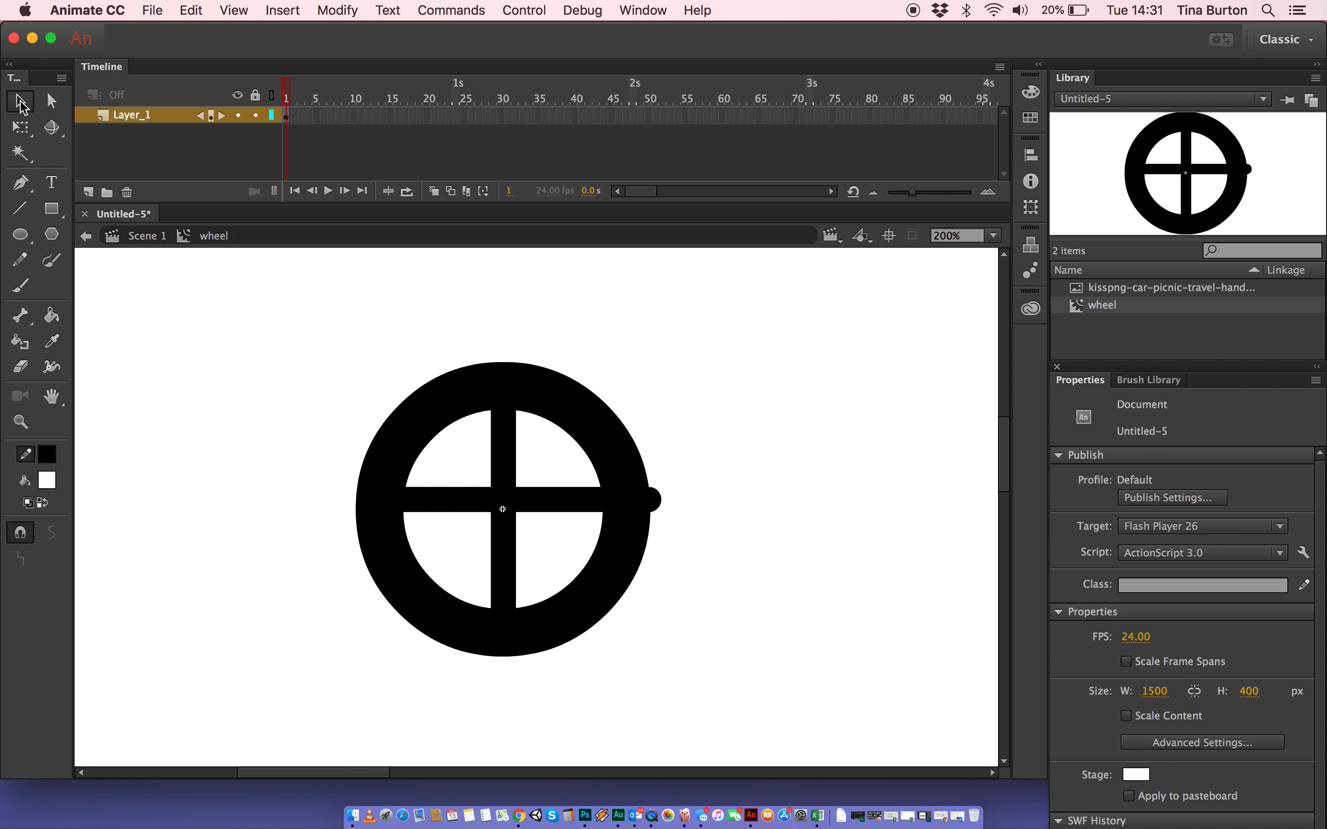
pyautogui.moveTo(659, 504); pyautogui.dragTo(643, 515)
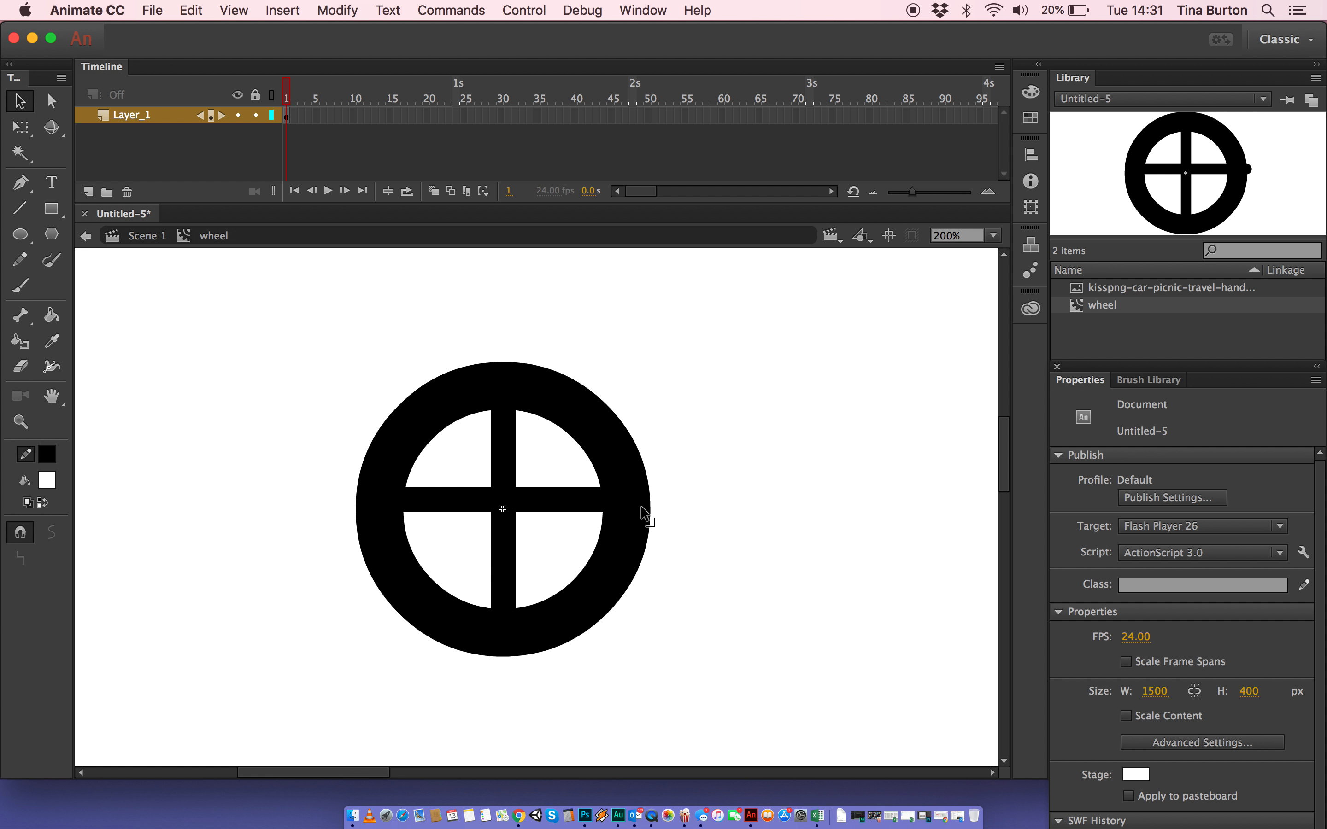
# Nudge the right half of the horizontal spoke down to Y -1.30, closer to the wheel's centre
pyautogui.click(532, 503)
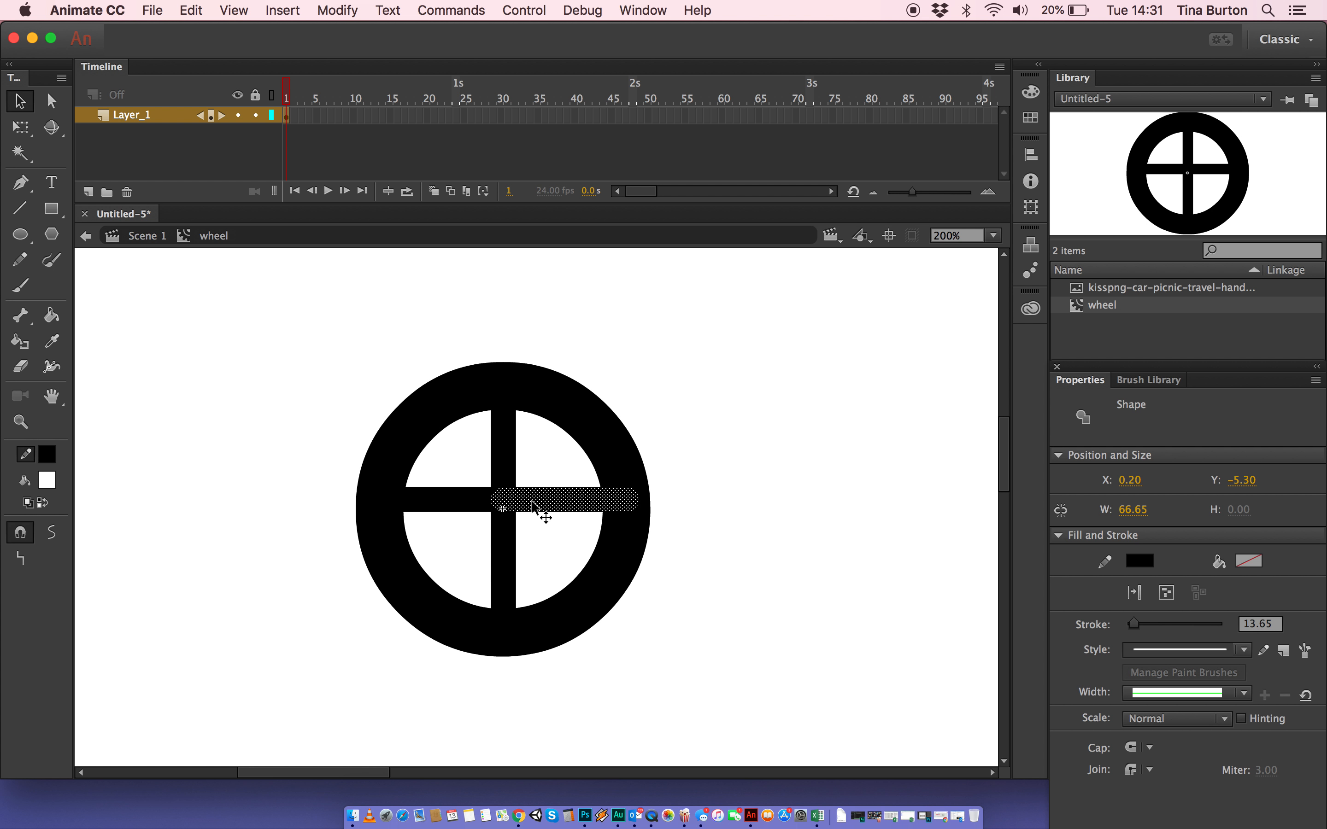
pyautogui.press('Down')
pyautogui.press('Down')
pyautogui.press('Down')
pyautogui.press('Down')
pyautogui.press('Down')
pyautogui.press('Down')
pyautogui.press('Down')
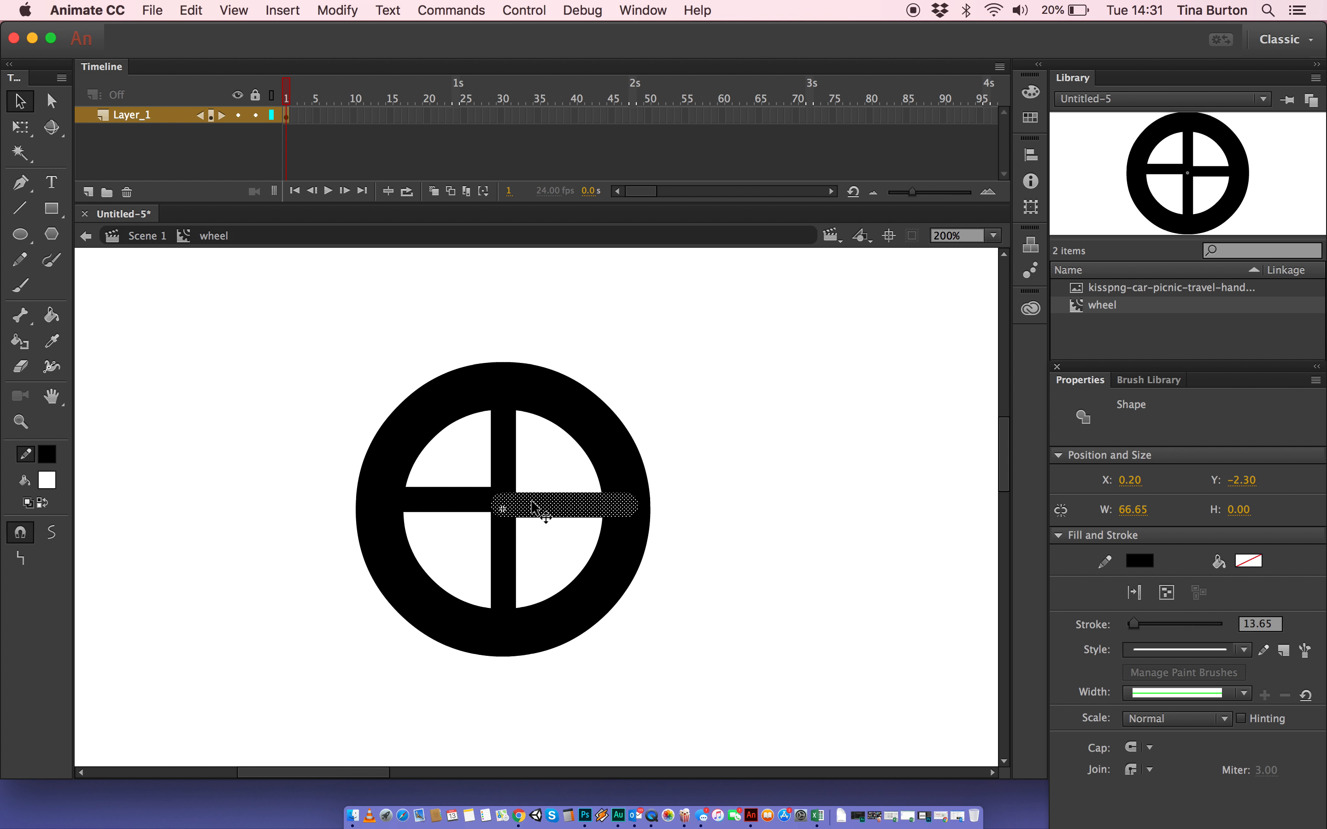
pyautogui.press('Down')
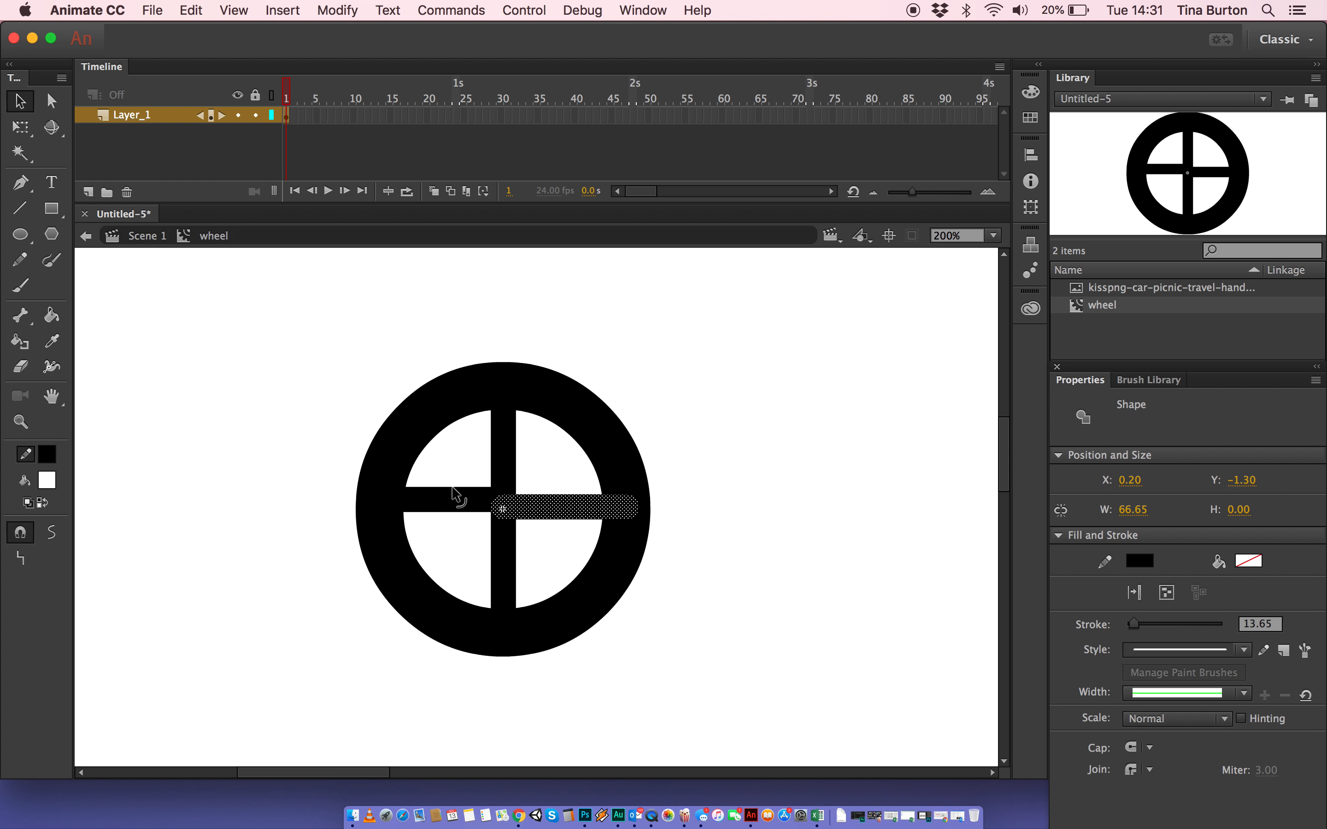
# Nudge the left half of the horizontal spoke down to Y -0.80, check the vertical spoke's halves, and deselect
pyautogui.click(450, 493)
pyautogui.press('Down')
pyautogui.press('Down')
pyautogui.press('Down')
pyautogui.press('Down')
pyautogui.press('Down')
pyautogui.press('Down')
pyautogui.press('Down')
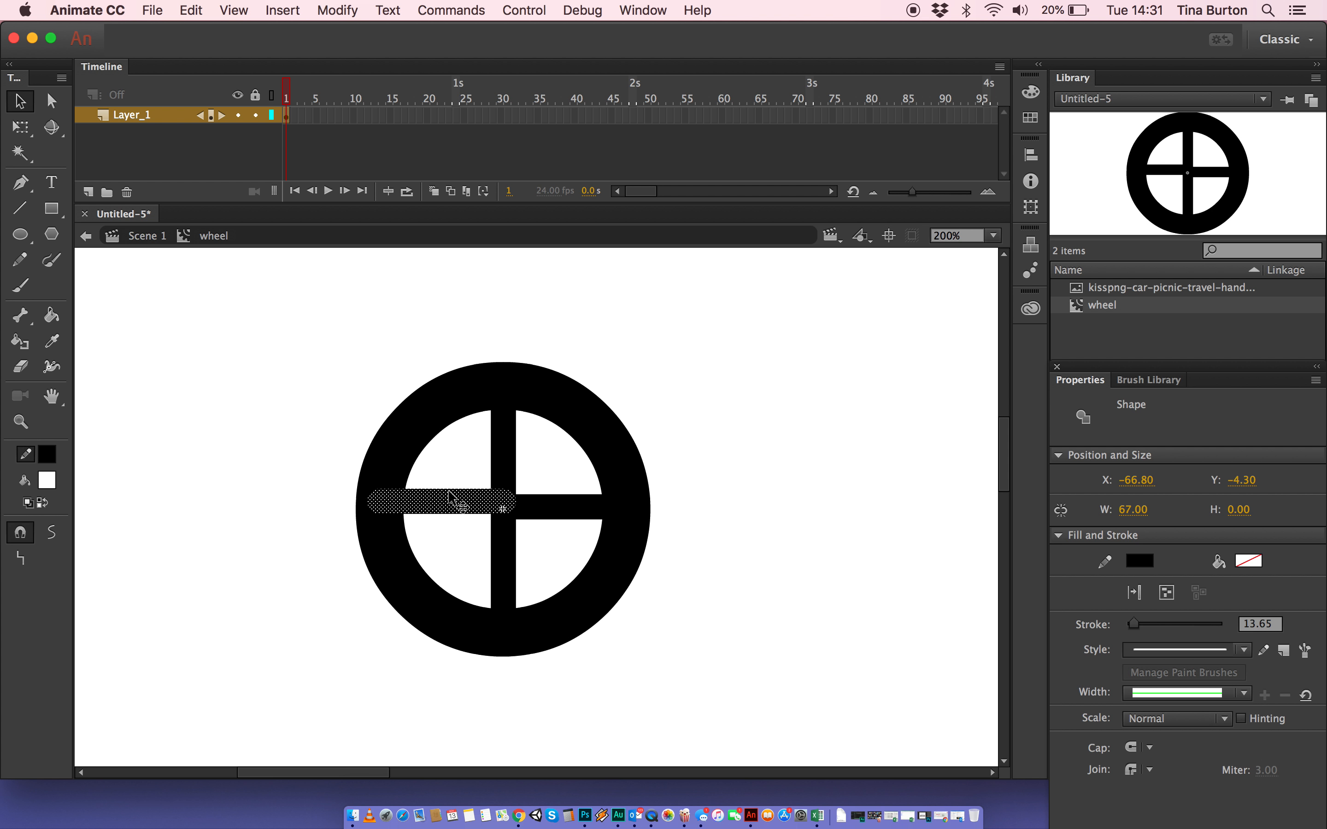
pyautogui.press('Down')
pyautogui.press('Down')
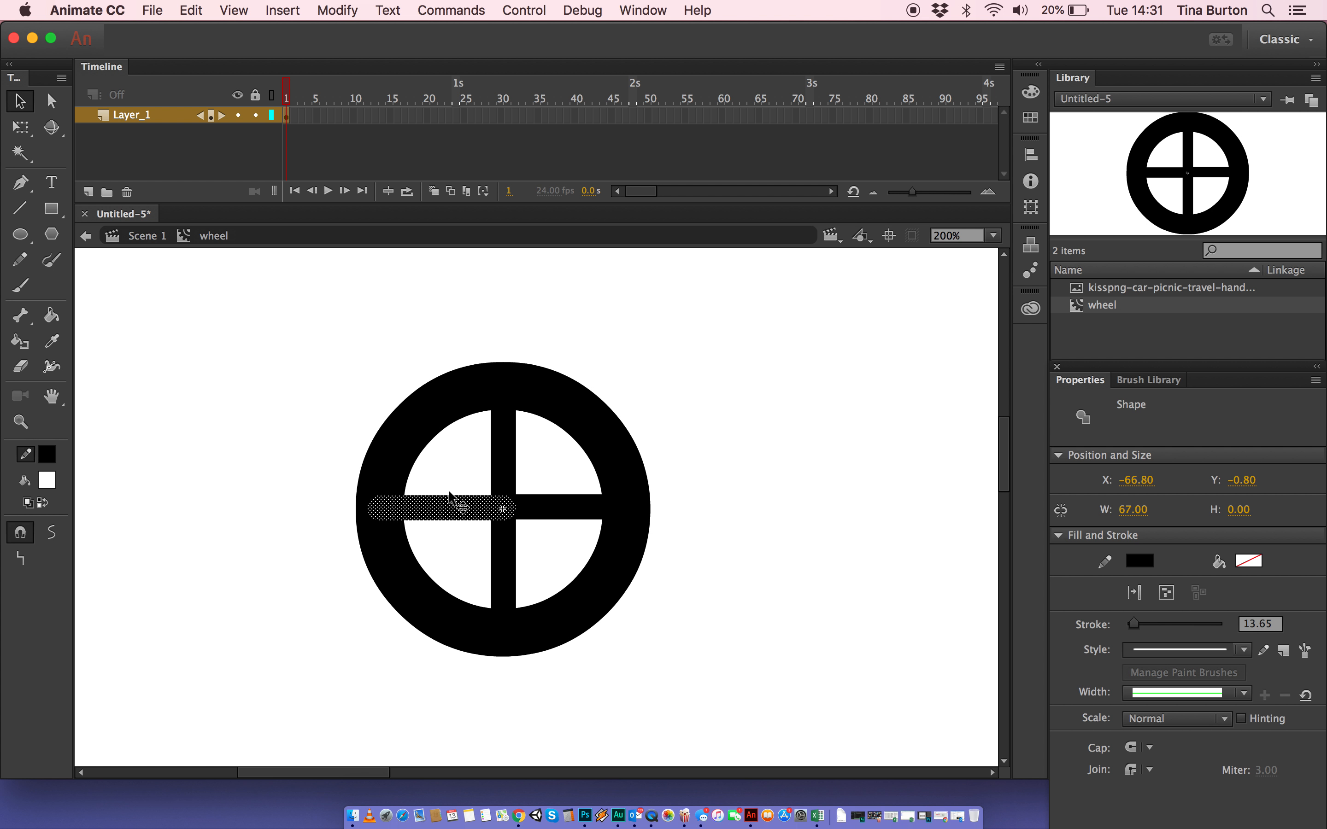
pyautogui.click(507, 451)
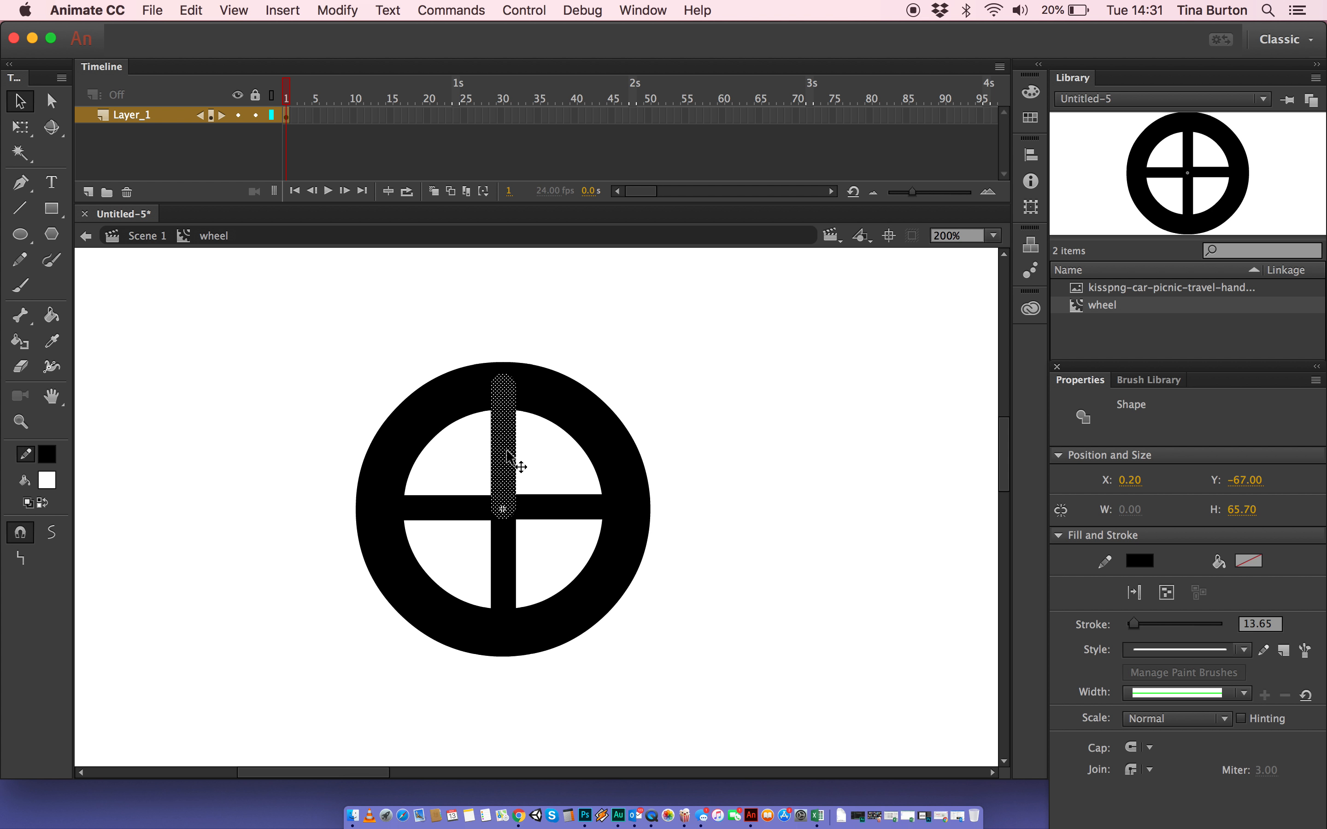
pyautogui.moveTo(507, 451); pyautogui.dragTo(506, 563)
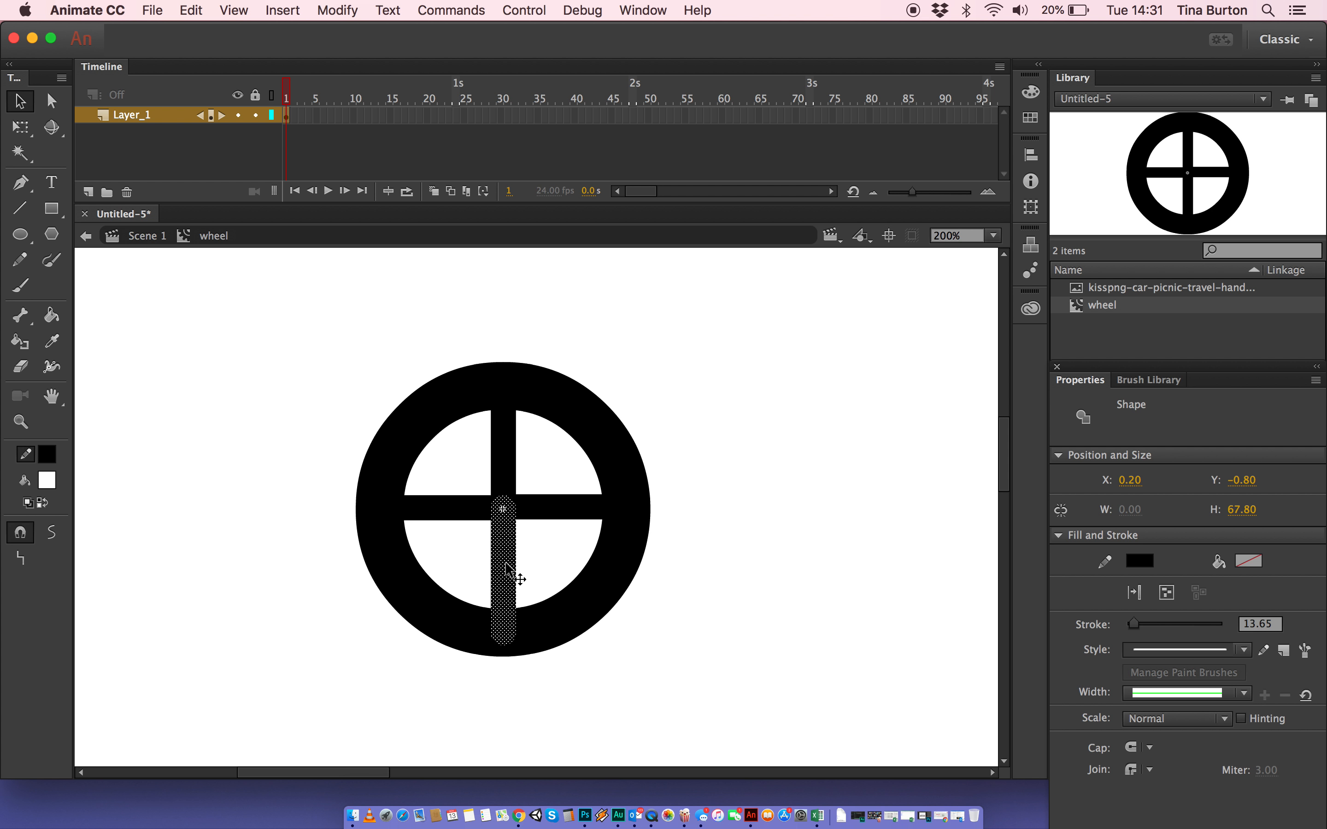
pyautogui.click(604, 334)
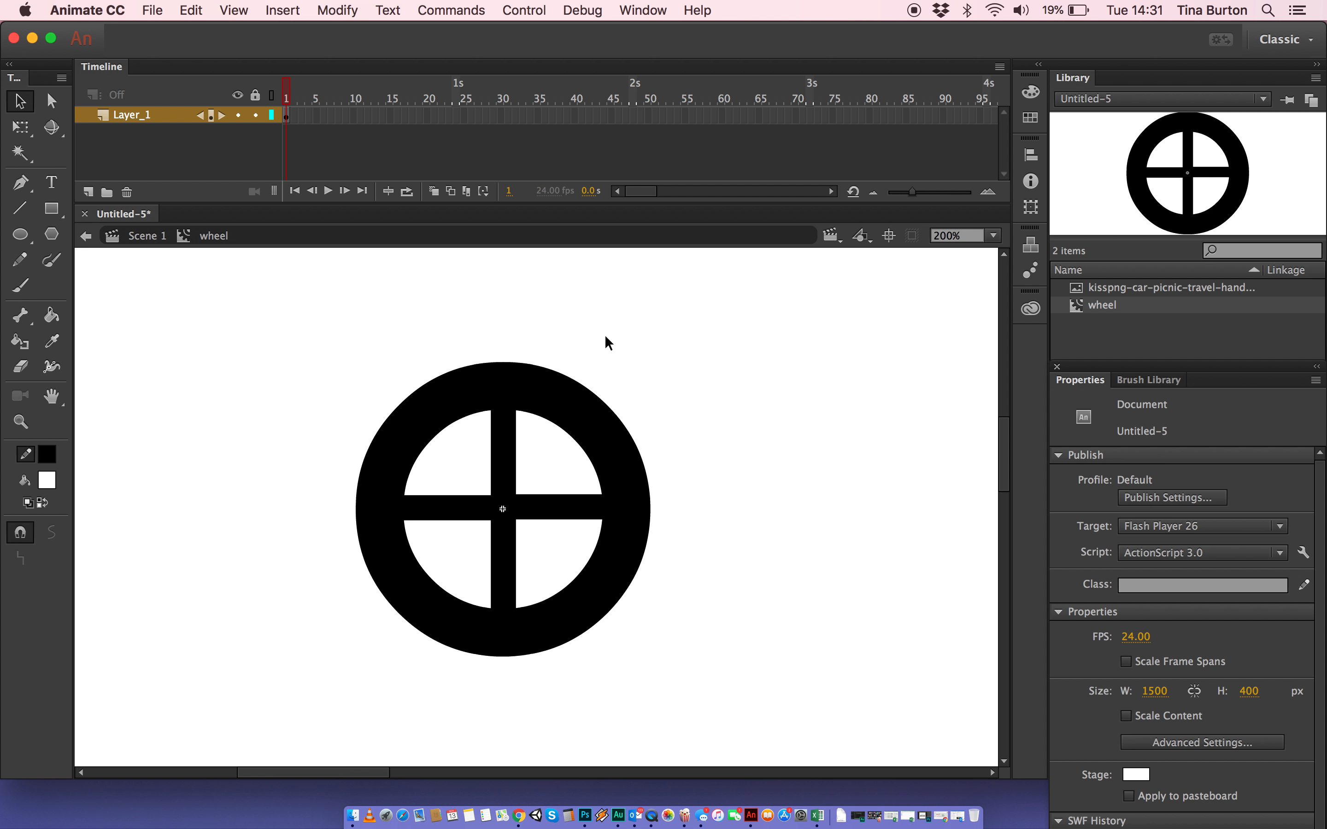
# Extend Layer_1 of the wheel symbol to frame 41 by inserting a frame there
pyautogui.click(286, 115)
pyautogui.click(552, 155)
pyautogui.click(580, 115)
pyautogui.press('F5')
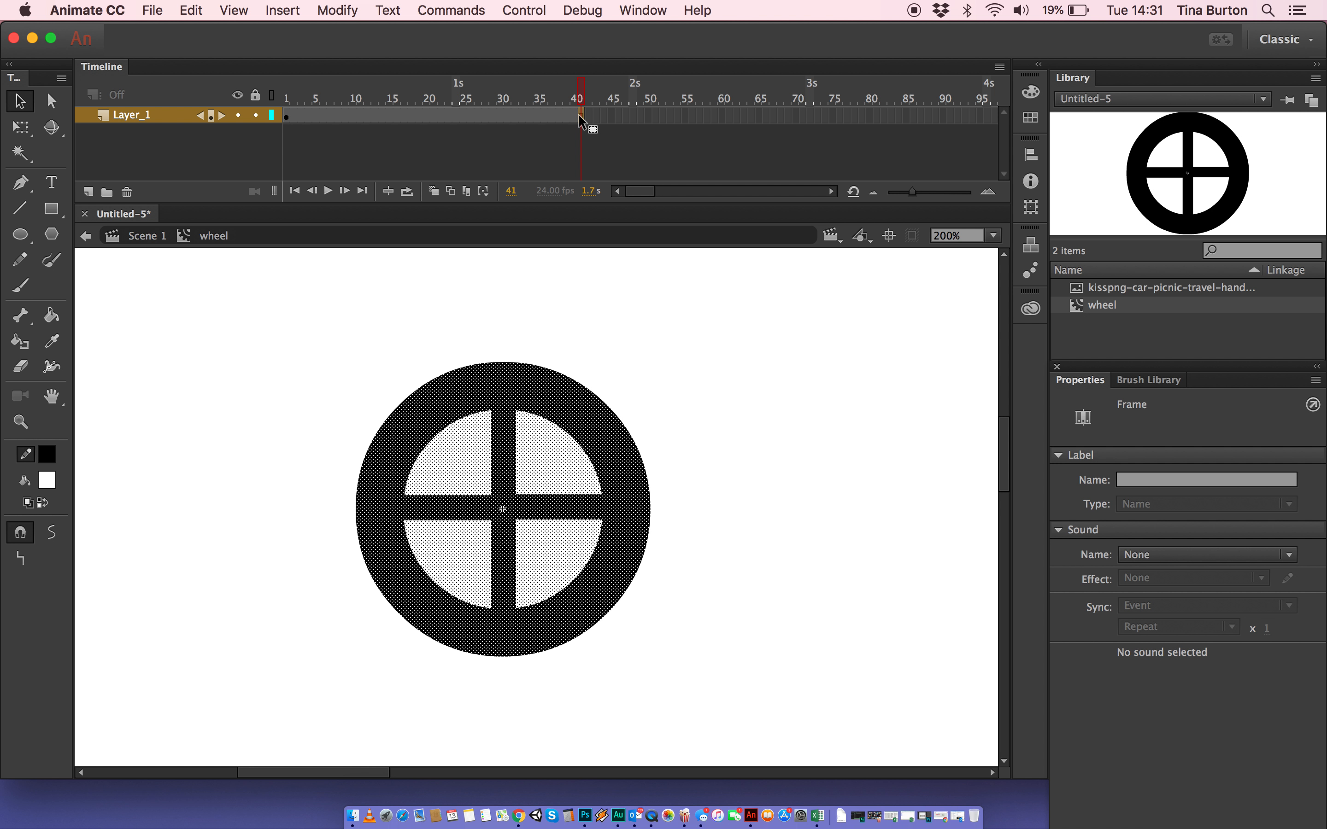
pyautogui.click(283, 9)
pyautogui.moveTo(372, 126)
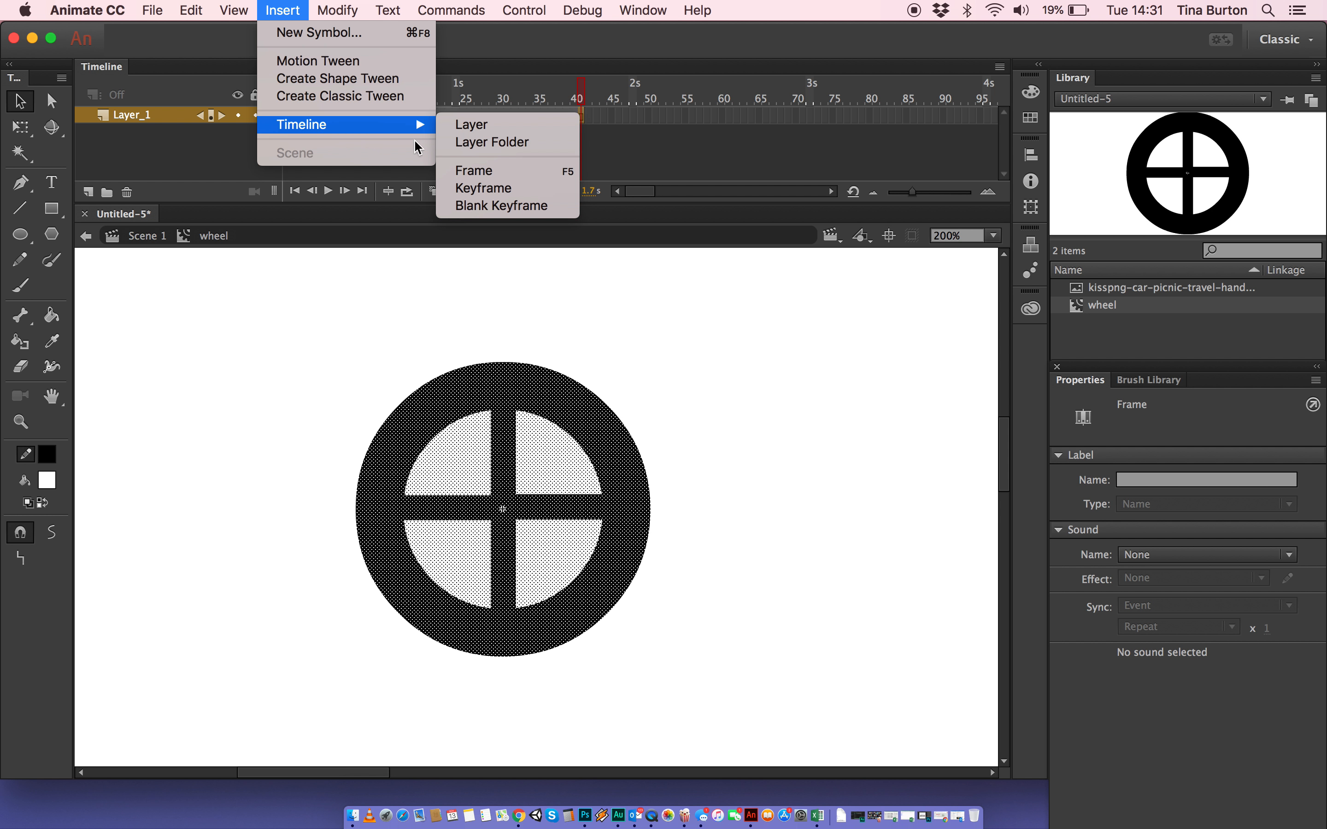
pyautogui.click(568, 171)
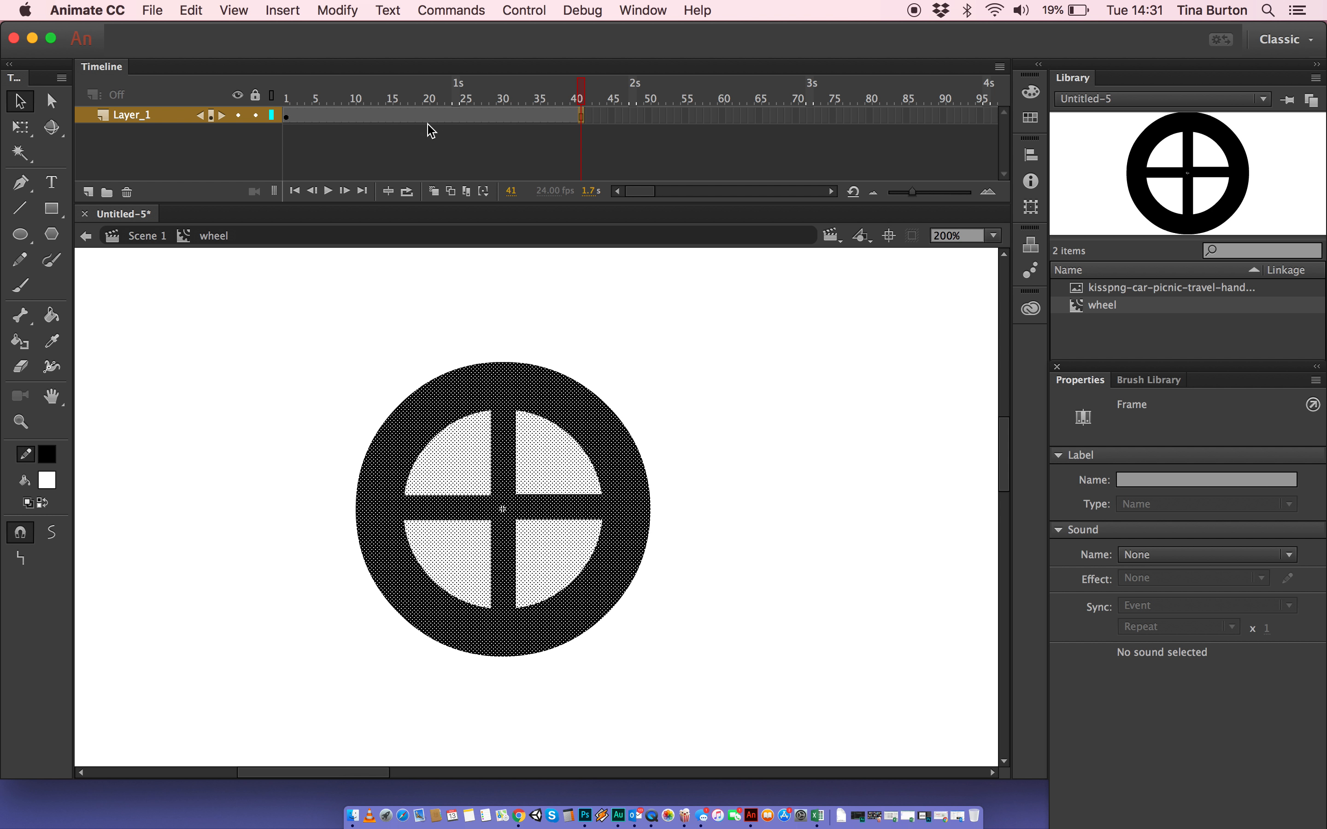
# Create a classic tween on the wheel layer's frame span
pyautogui.click(419, 117)
pyautogui.rightClick(403, 111)
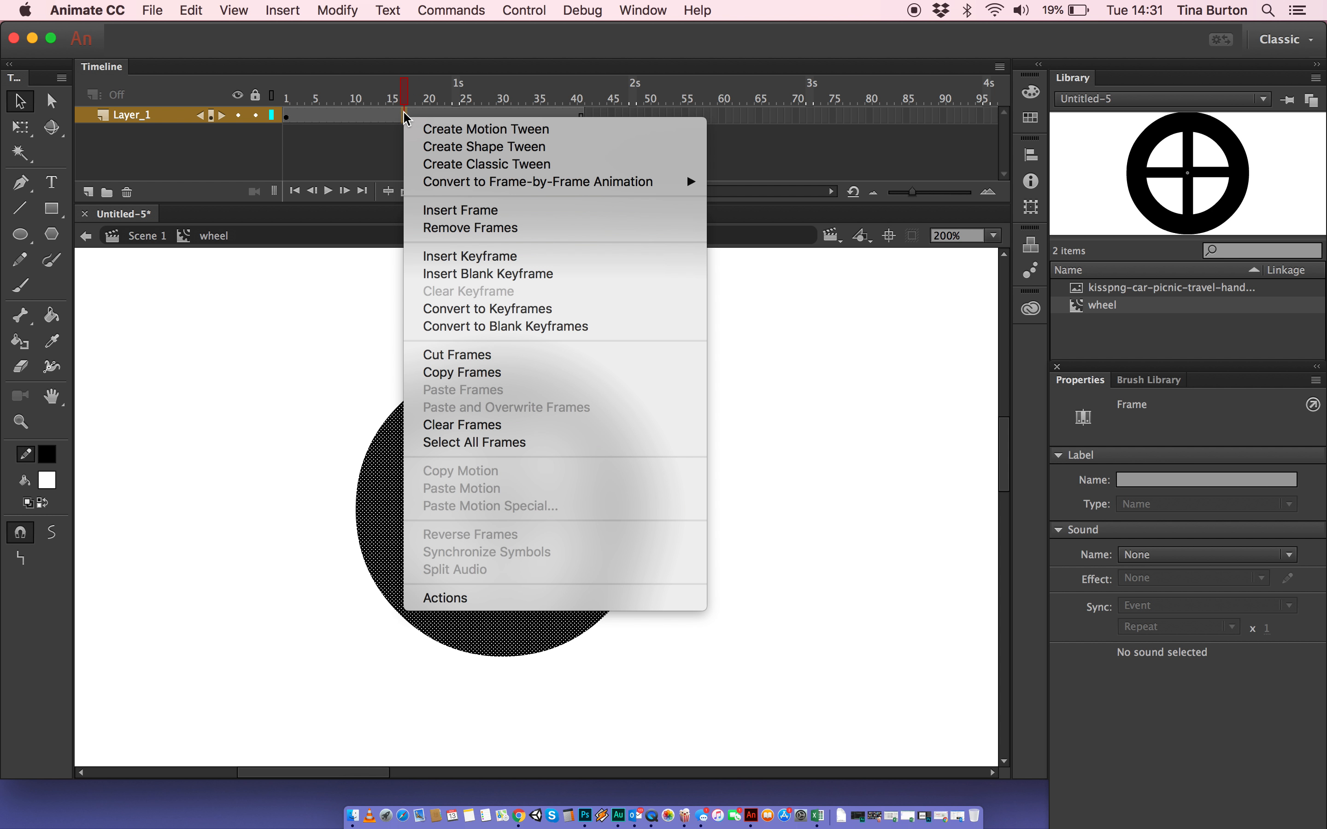
pyautogui.click(435, 165)
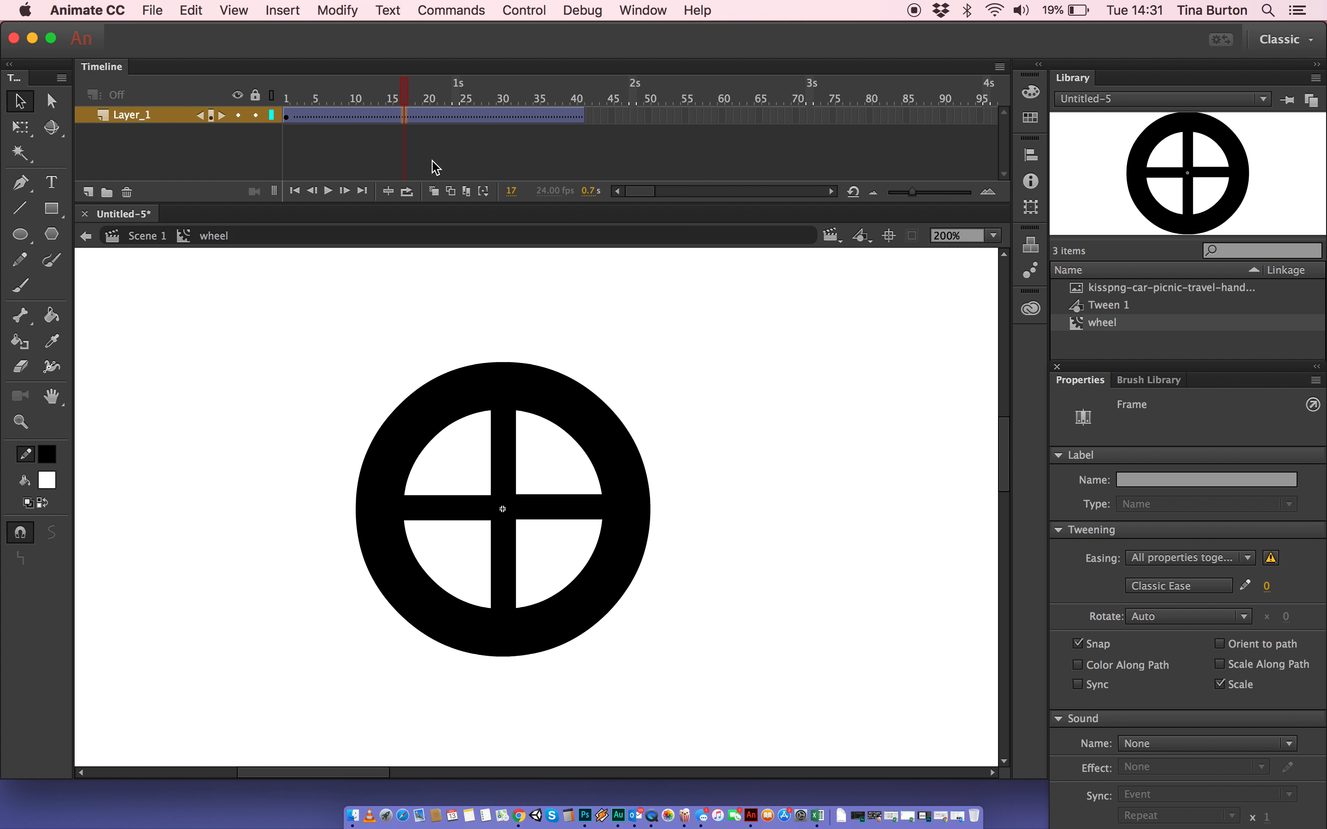
# Insert a keyframe at frame 10 and rotate the wheel about 45° clockwise there with Free Transform
pyautogui.click(357, 117)
pyautogui.press('F6')
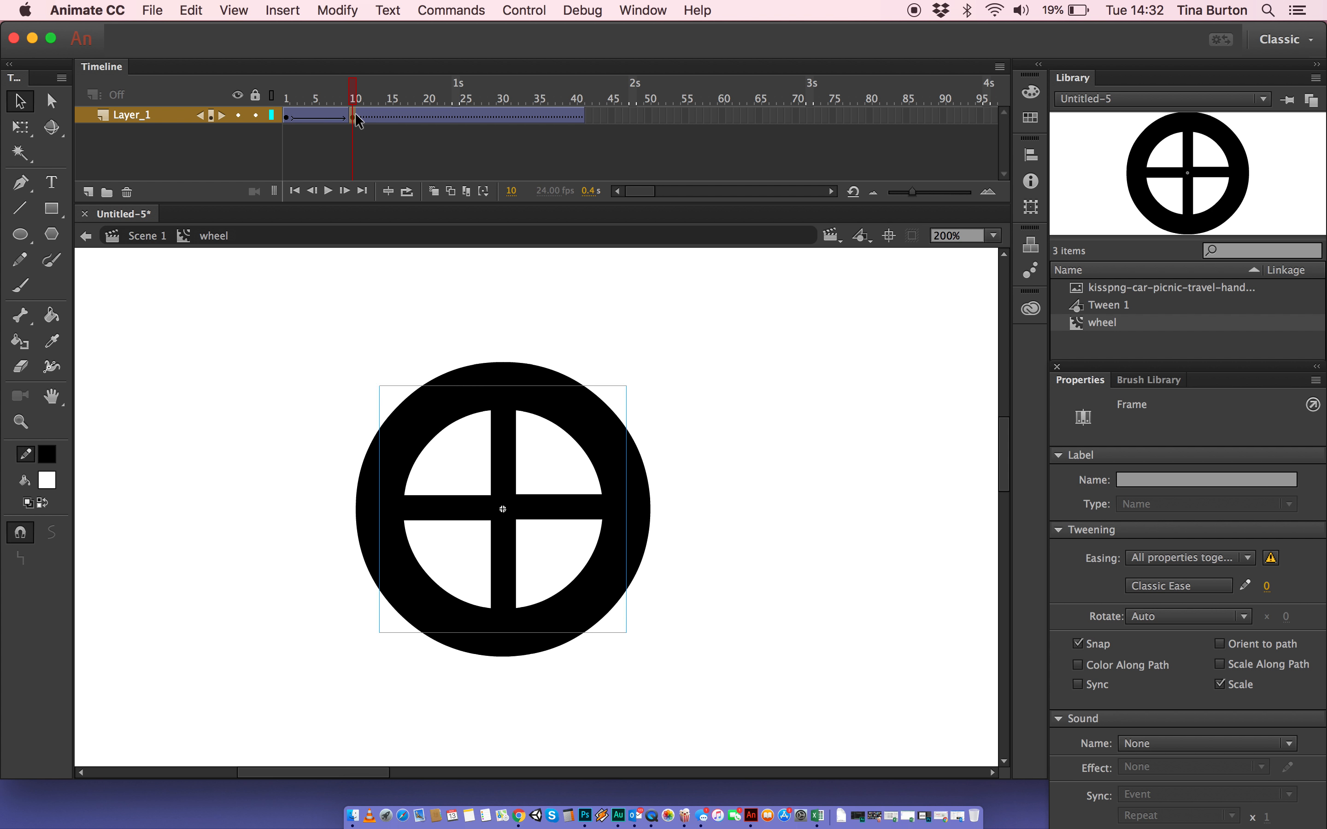
pyautogui.click(20, 126)
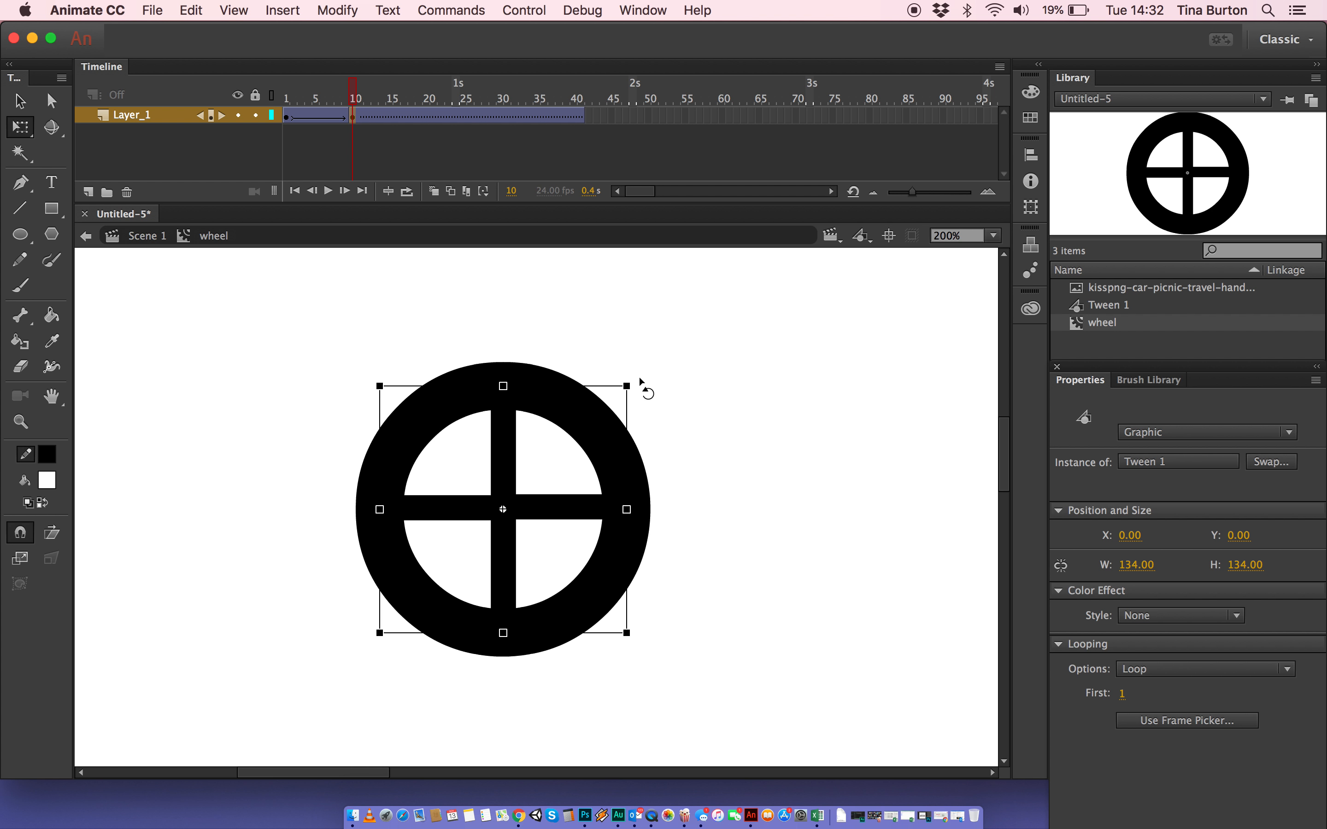
pyautogui.moveTo(640, 378); pyautogui.dragTo(678, 474)
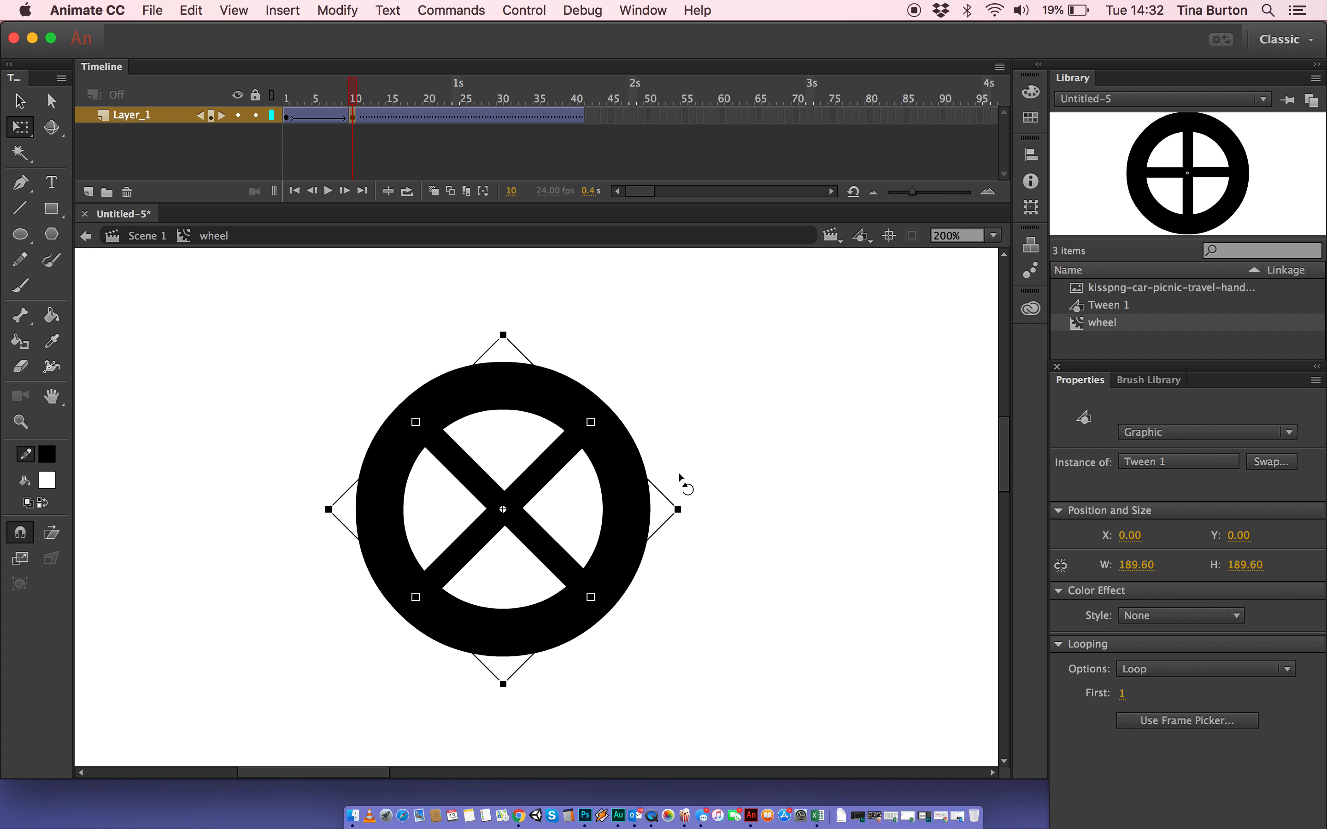
# Insert a keyframe at frame 20 of the wheel layer and rotate the wheel another 45° clockwise with Free Transform
pyautogui.click(428, 115)
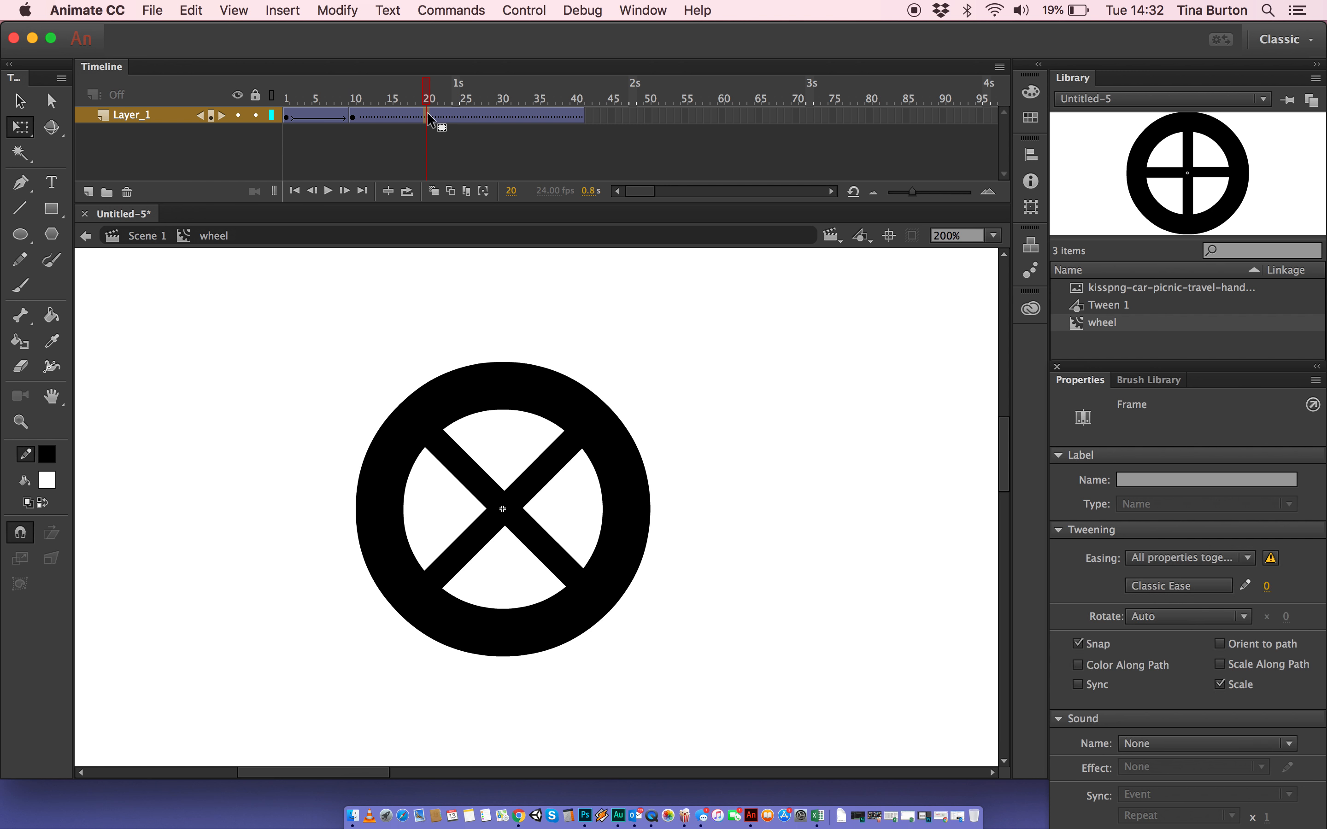
pyautogui.press('F6')
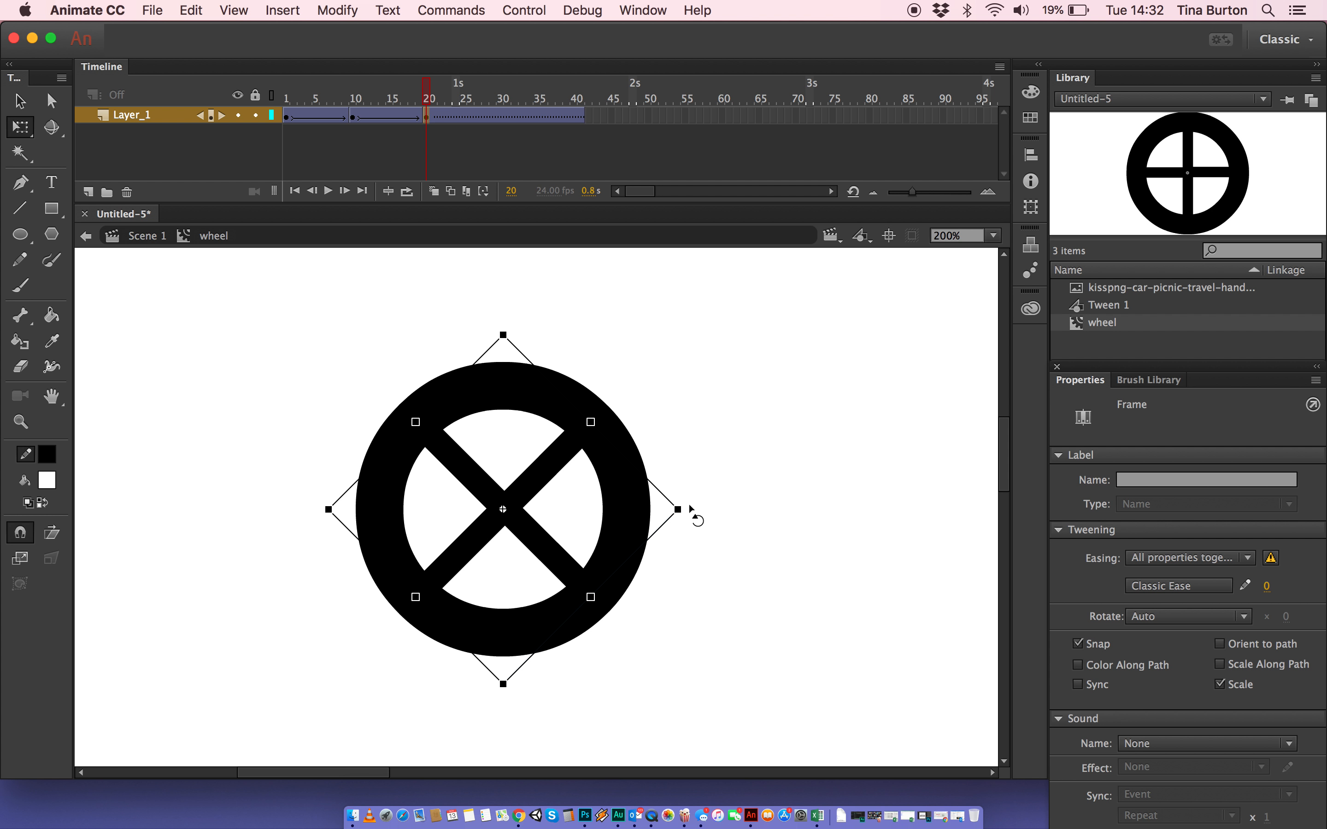
pyautogui.moveTo(689, 504); pyautogui.dragTo(634, 602)
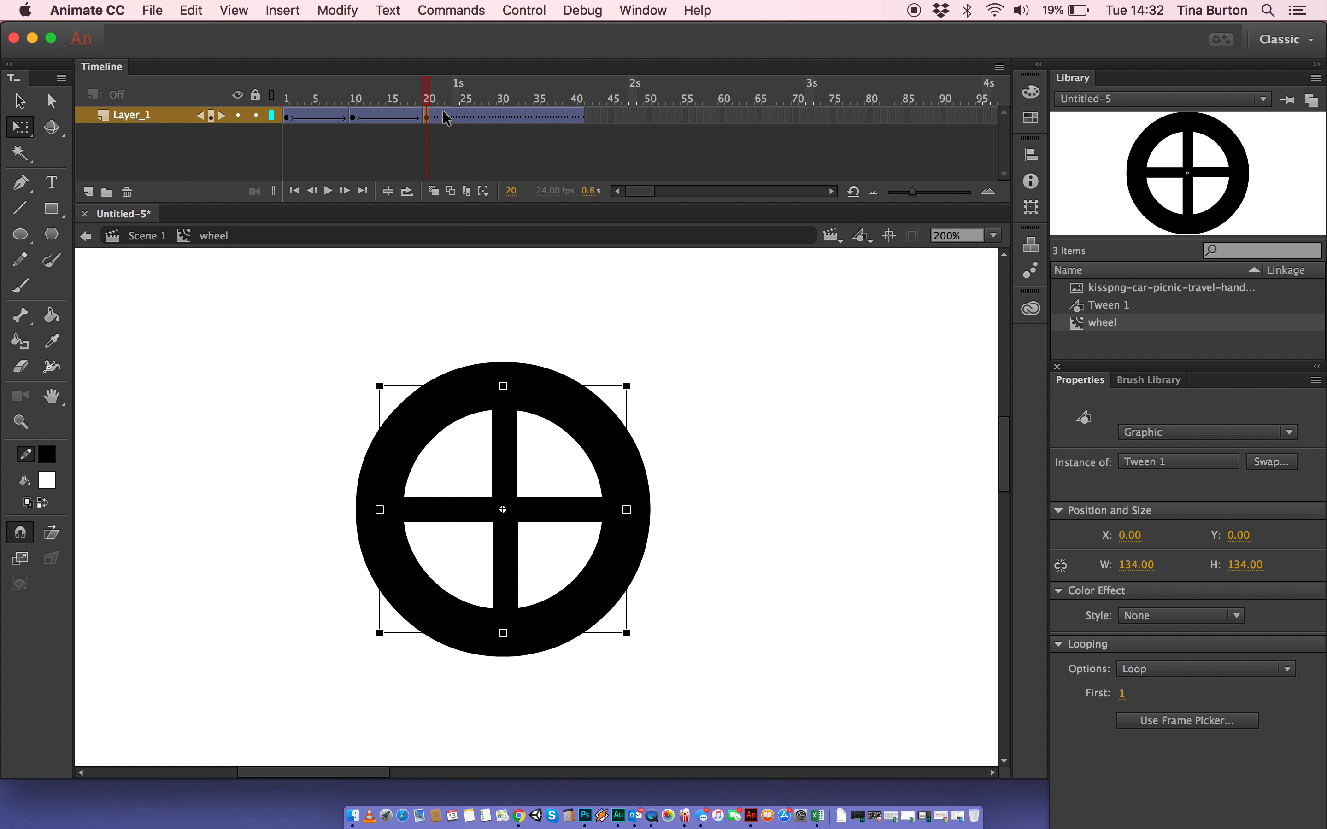
# Insert a keyframe at frame 31 and rotate the wheel another 45° clockwise there
pyautogui.click(506, 116)
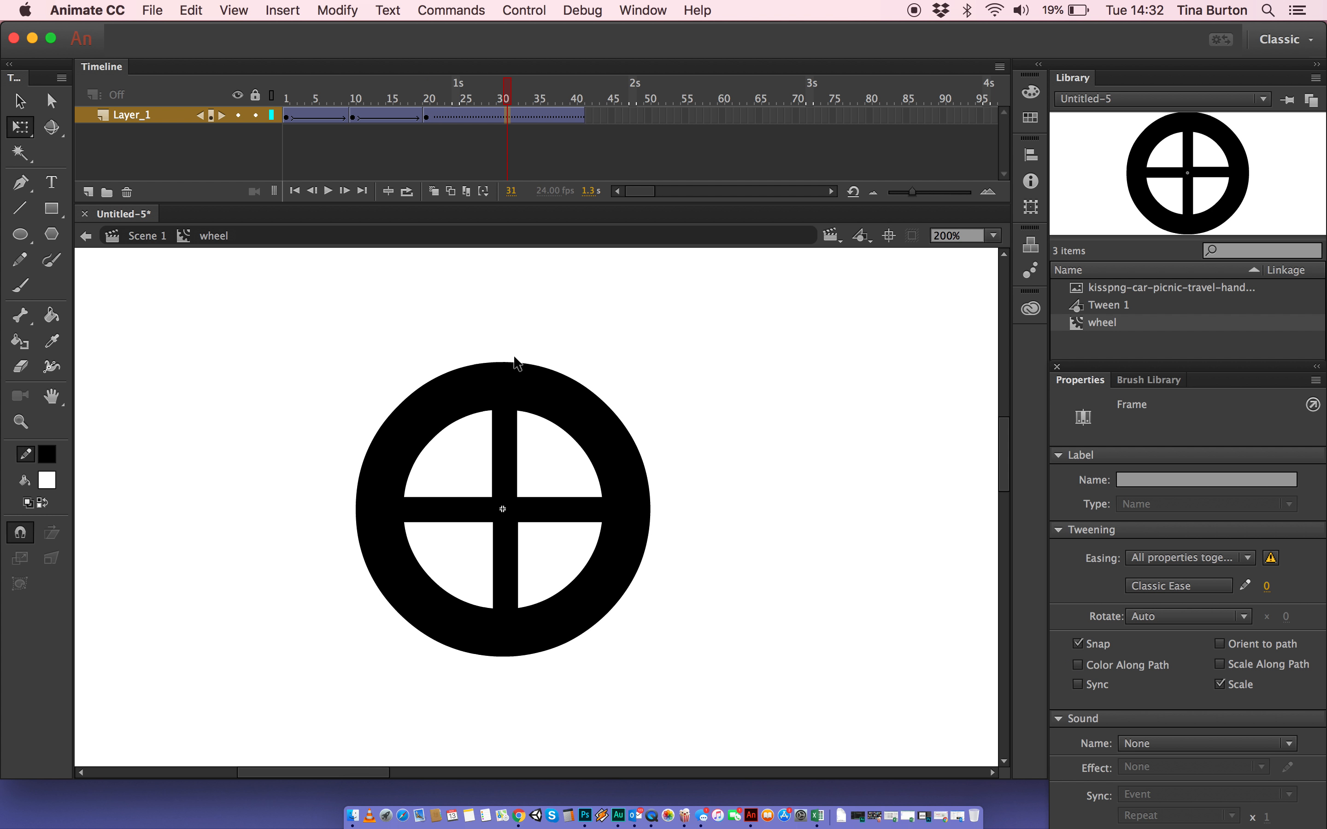
pyautogui.press('F5')
pyautogui.press('super+z')
pyautogui.click(508, 116)
pyautogui.press('F6')
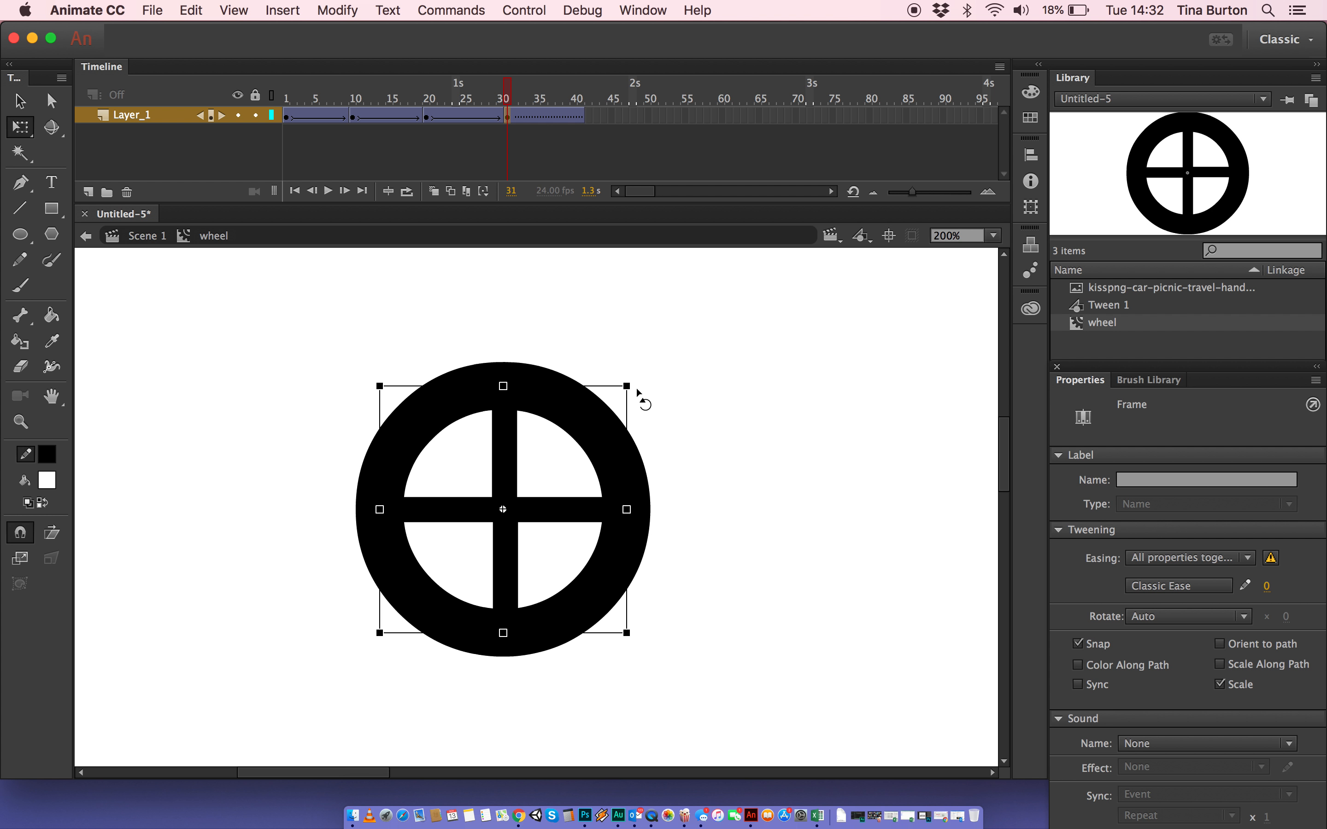
pyautogui.keyDown('shift'); pyautogui.moveTo(637, 388); pyautogui.dragTo(649, 502); pyautogui.keyUp('shift')
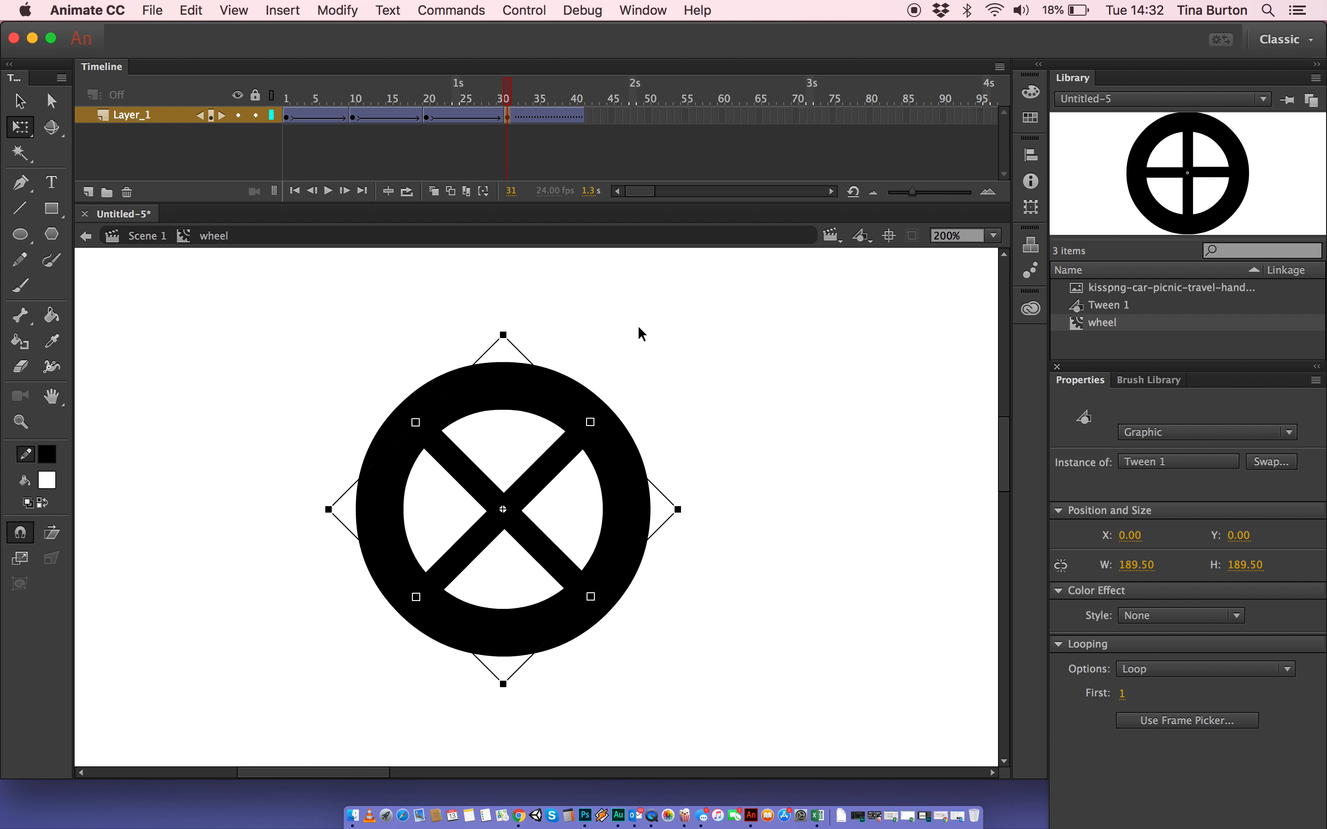
# Insert a keyframe at frame 41, rotate the wheel a further 45° clockwise, and deselect it
pyautogui.click(580, 115)
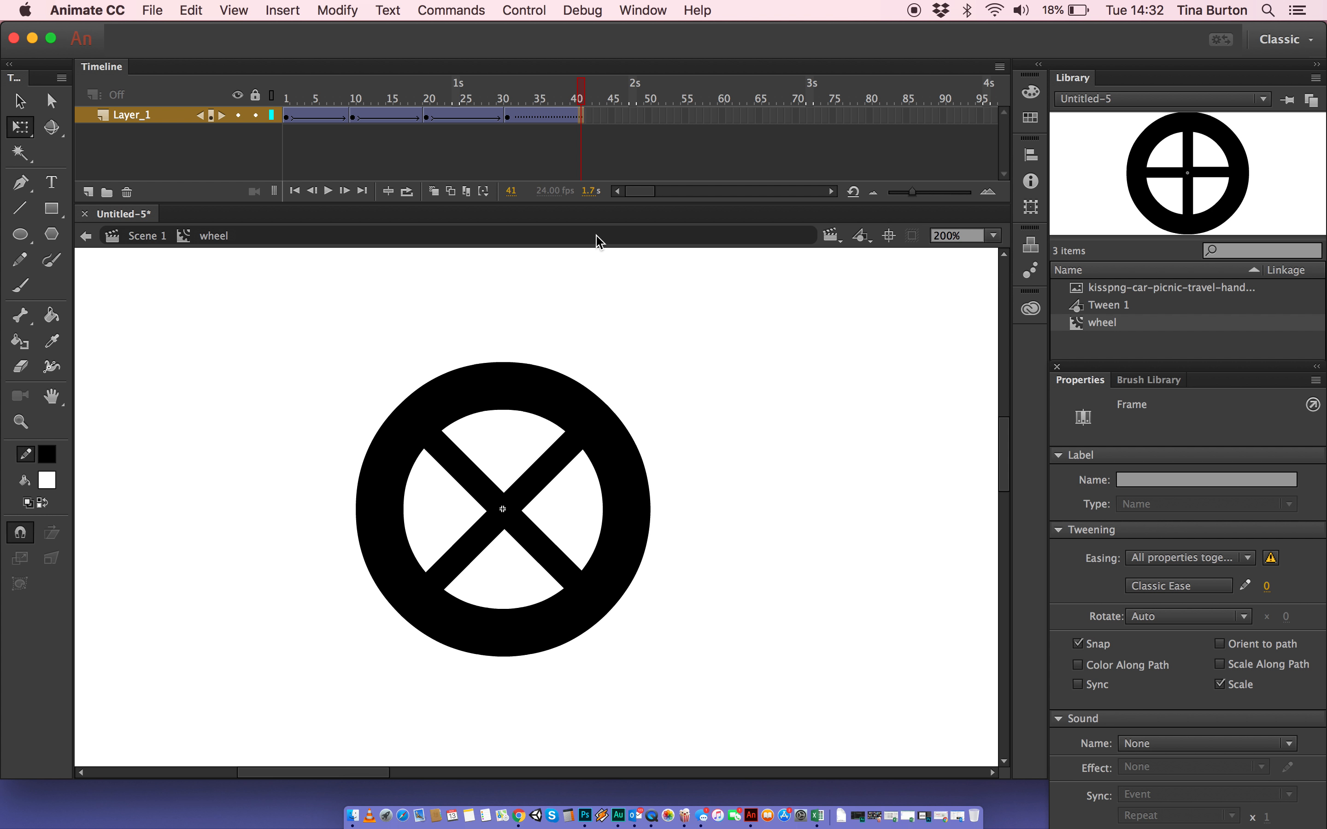
pyautogui.press('F6')
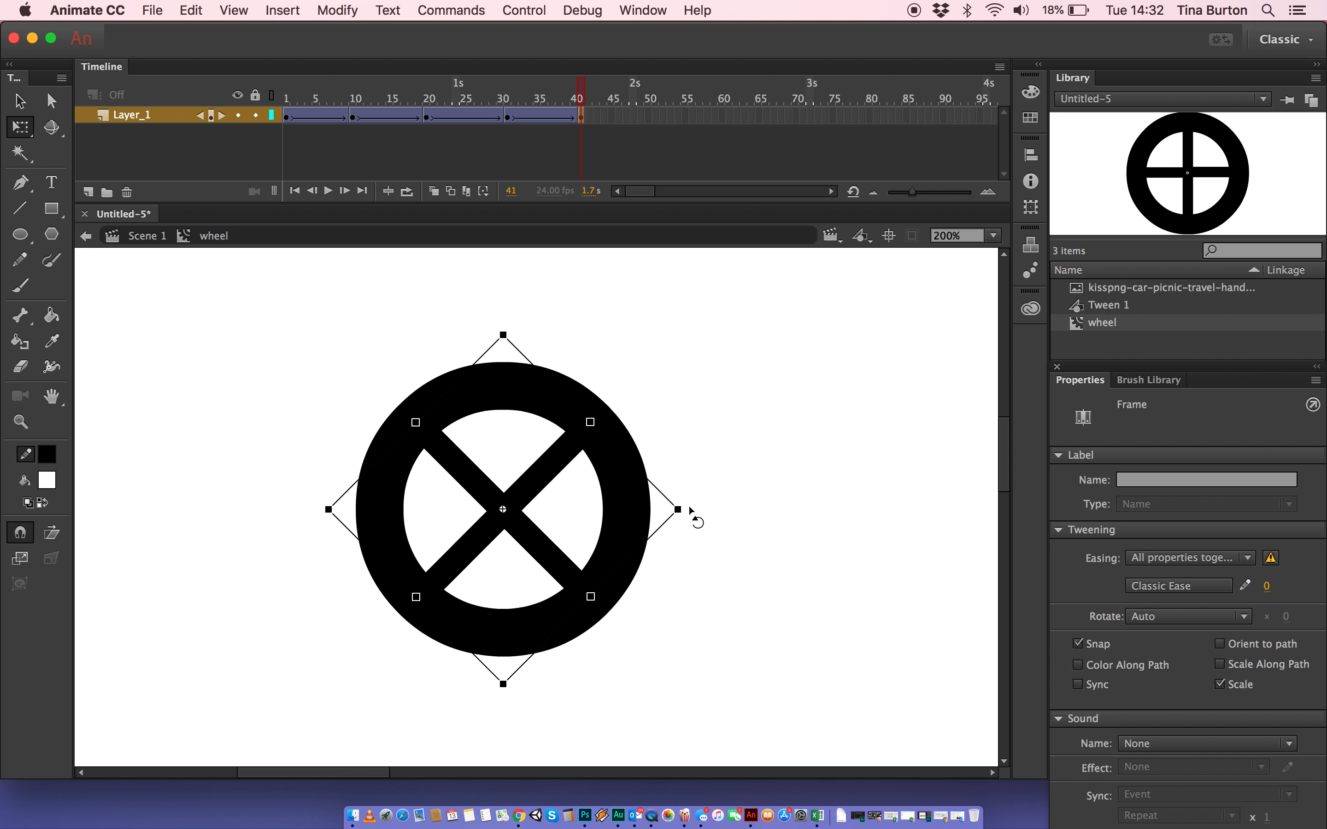
pyautogui.moveTo(688, 506); pyautogui.dragTo(637, 593)
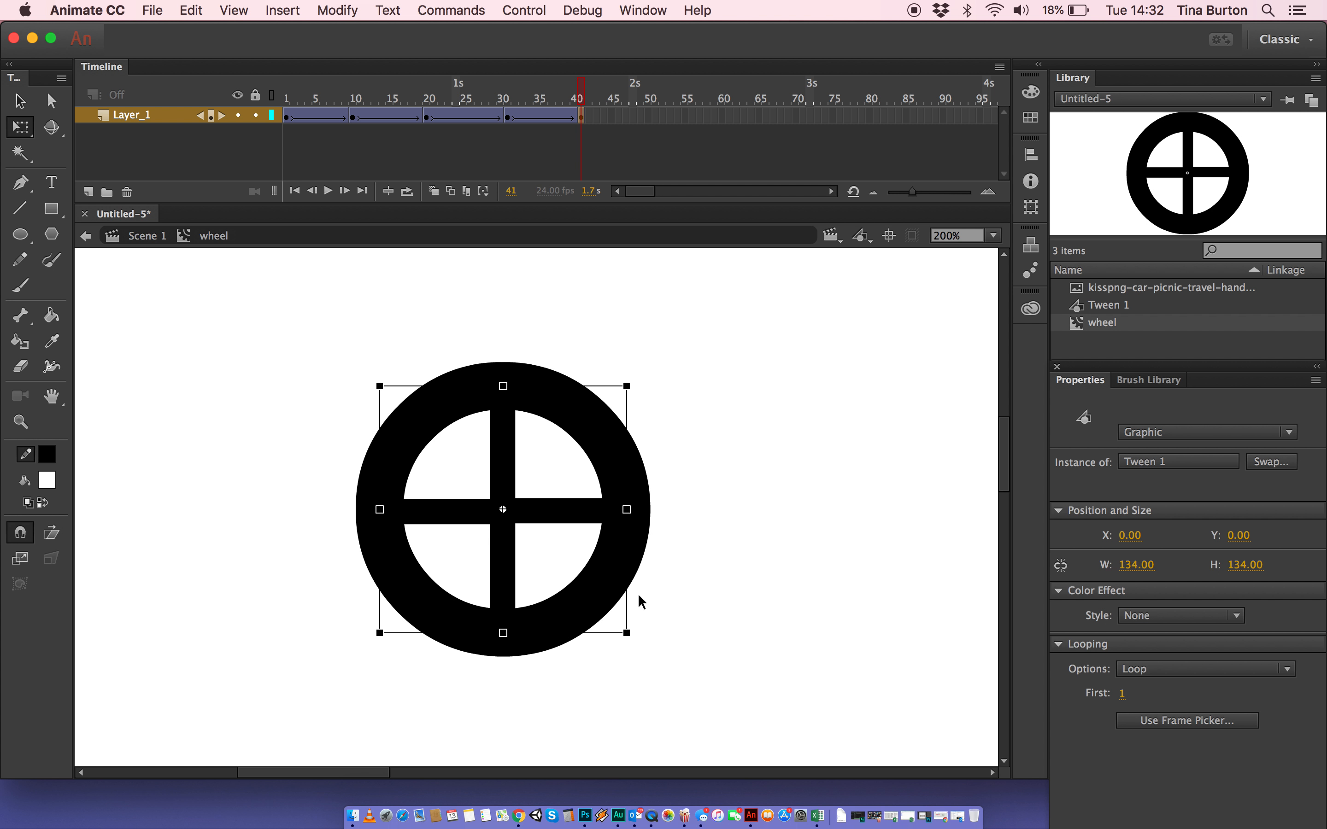
pyautogui.click(675, 282)
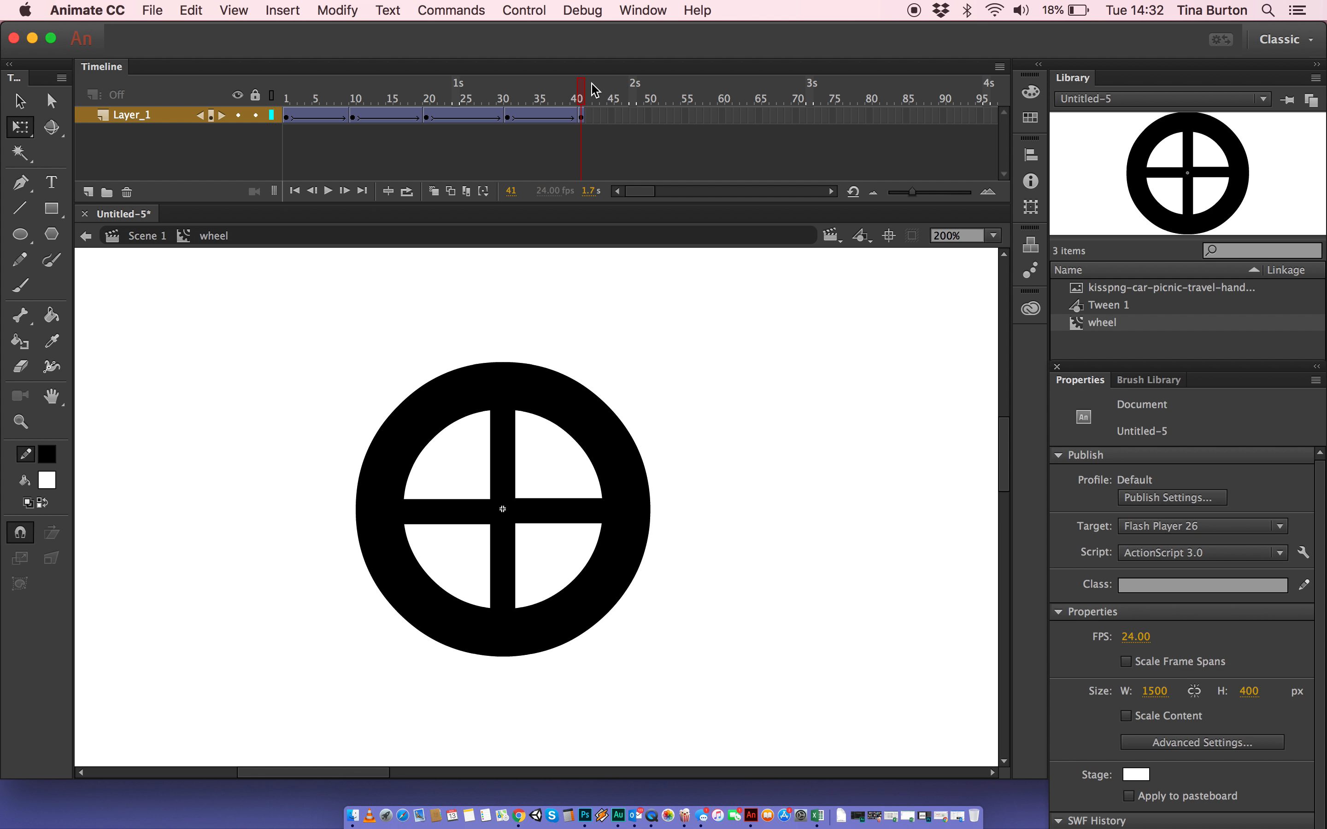
# Scrub the end of the timeline to check the wheel's rotation, and look at the frame commands for the whole tween span
pyautogui.moveTo(580, 88); pyautogui.dragTo(560, 172)
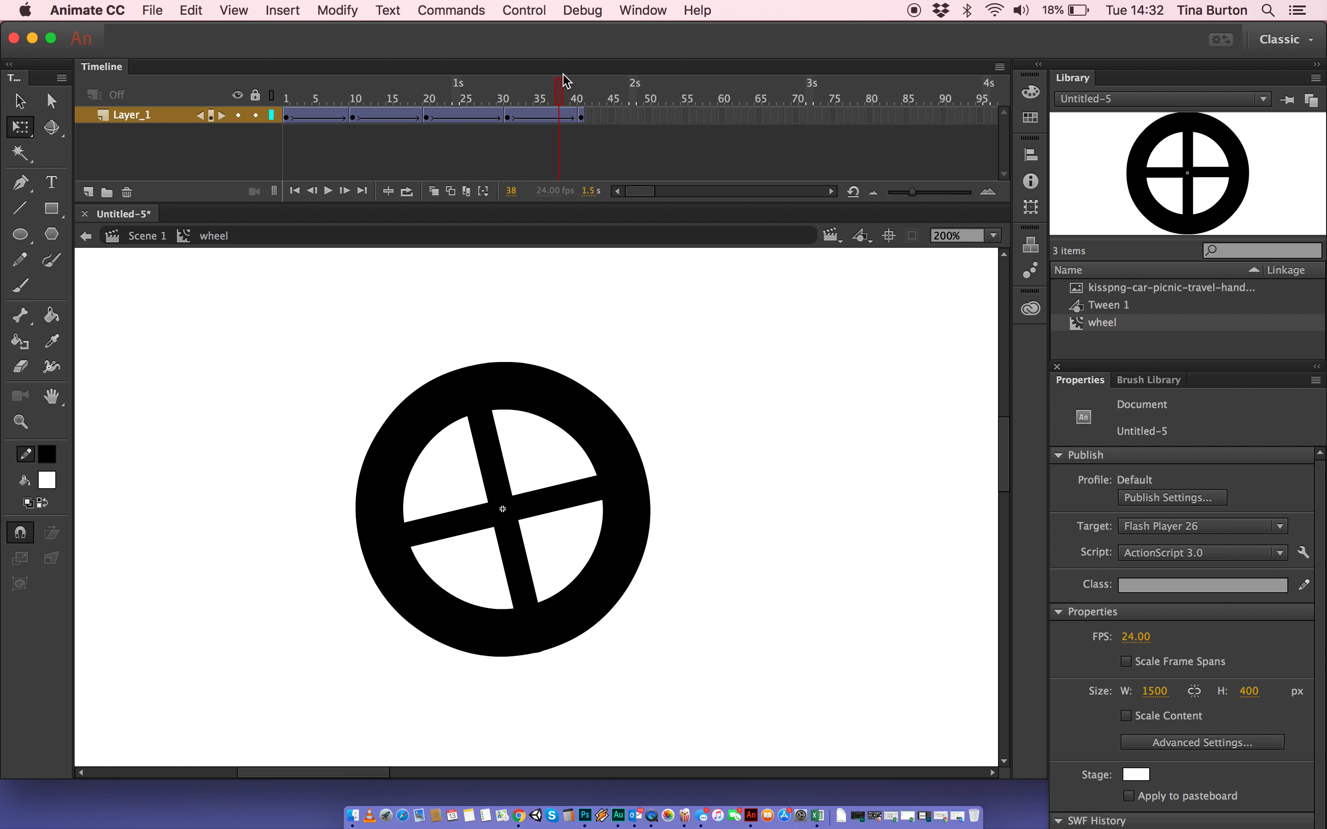
pyautogui.moveTo(560, 89); pyautogui.dragTo(595, 119)
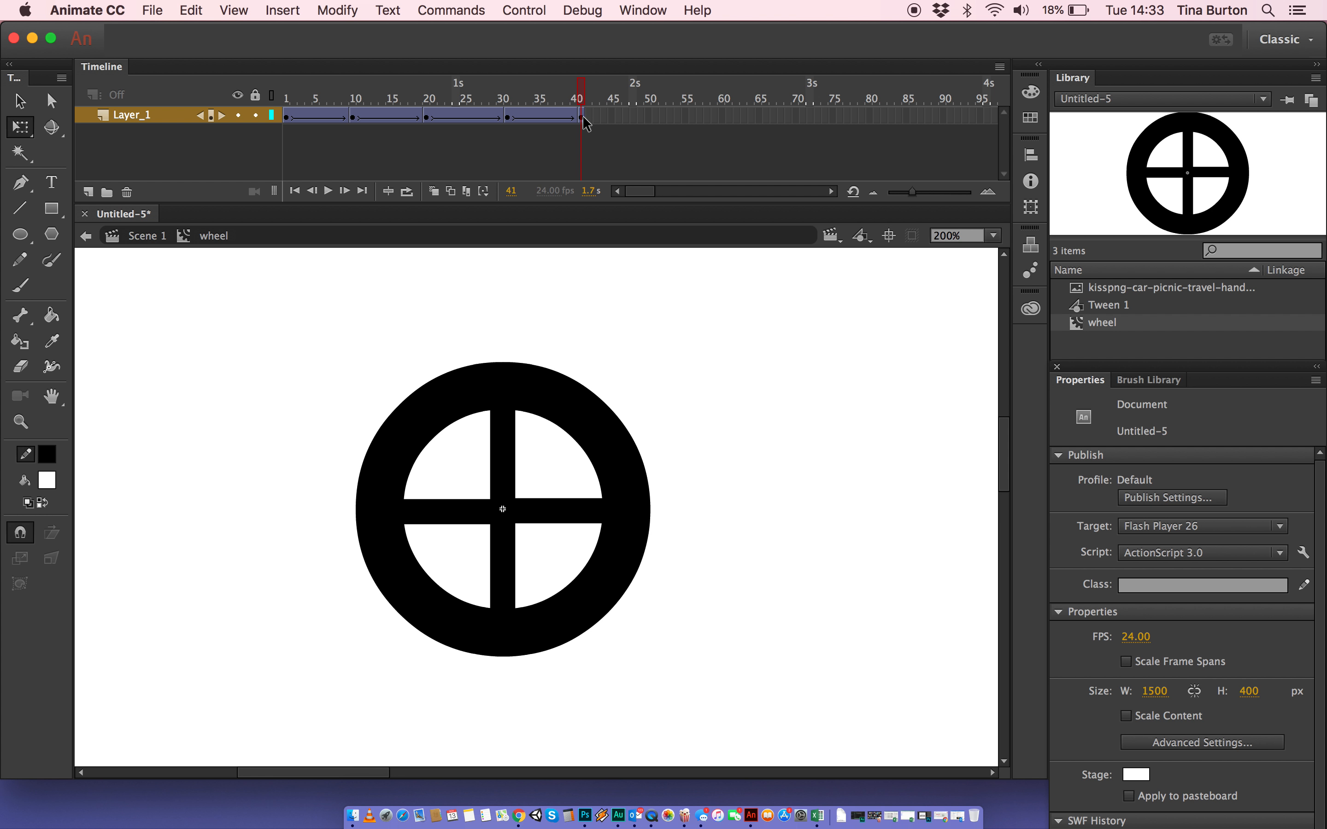
pyautogui.moveTo(594, 120); pyautogui.dragTo(283, 120)
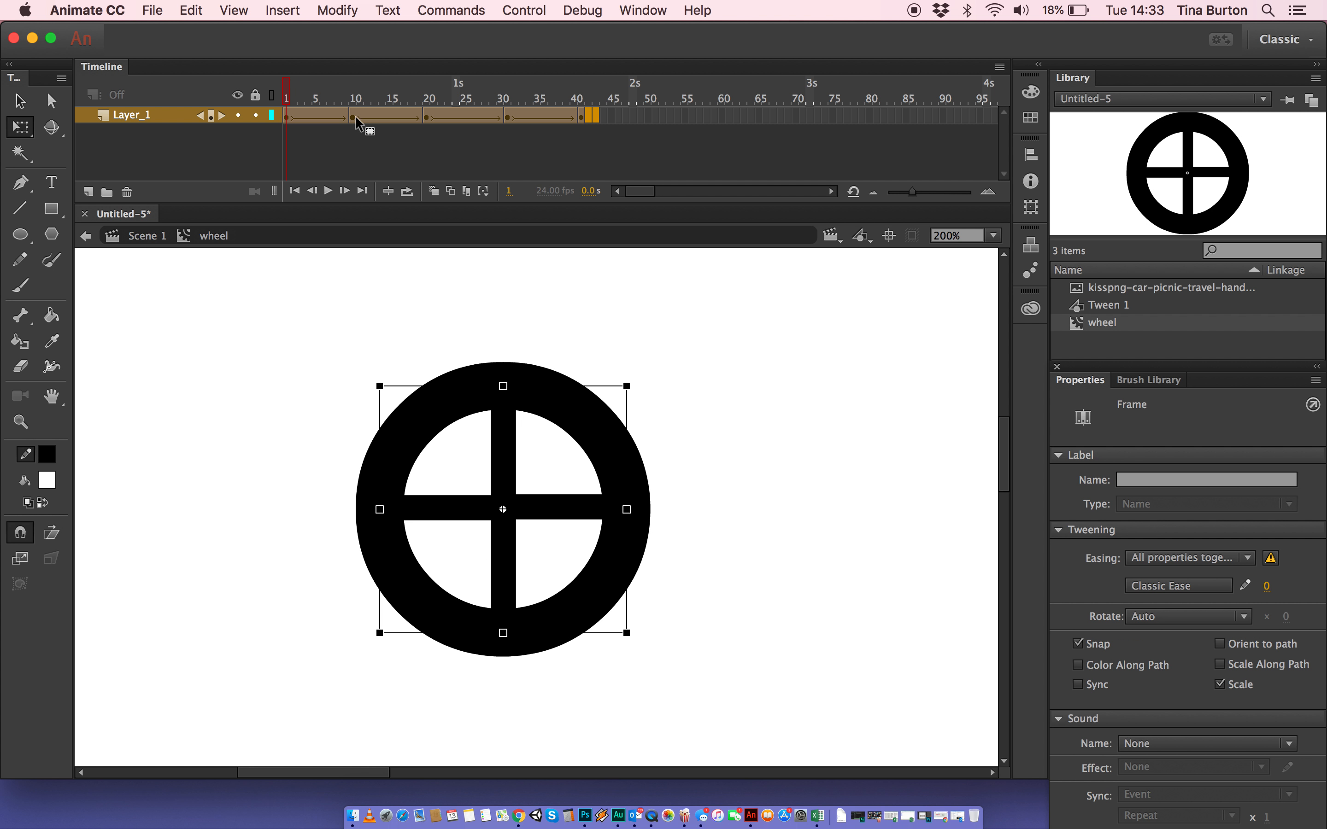
pyautogui.rightClick(380, 112)
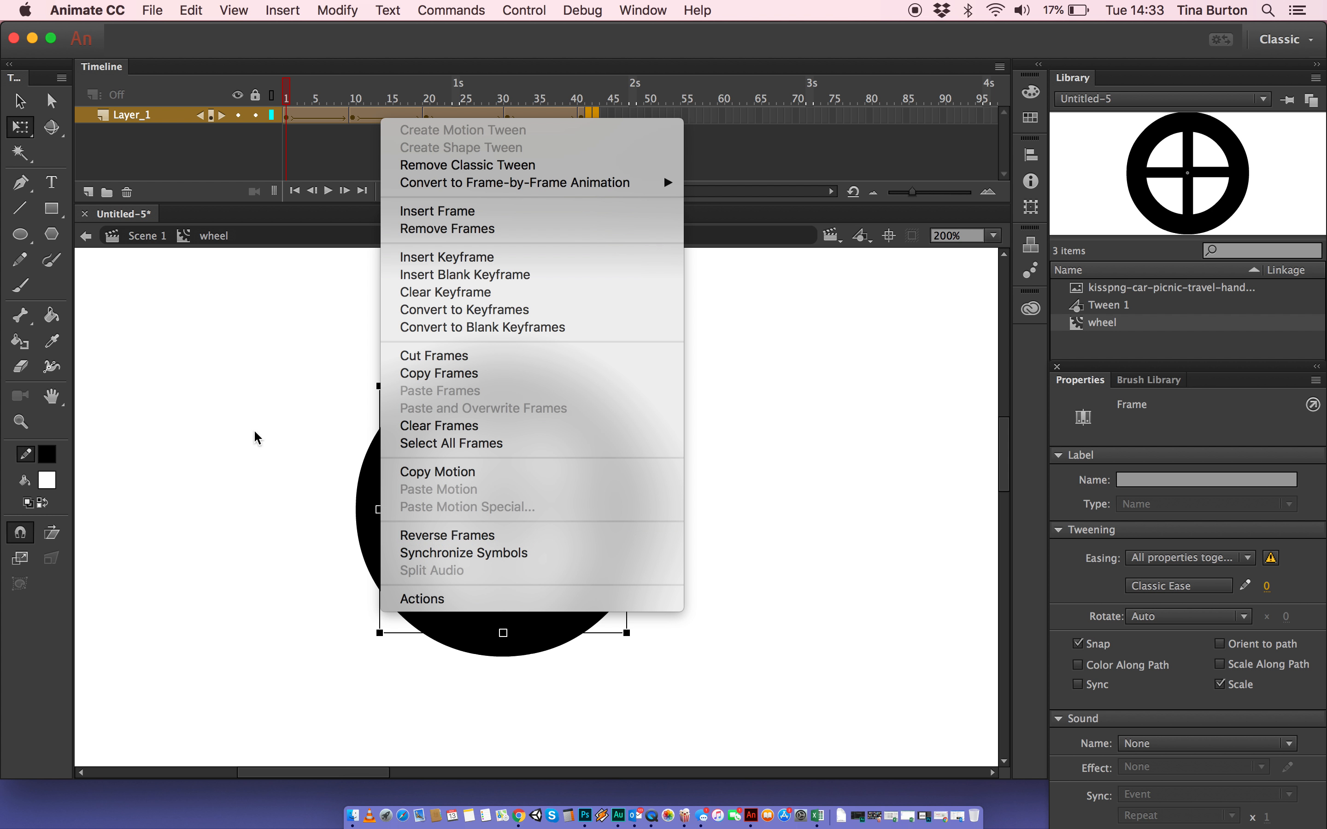
pyautogui.click(285, 413)
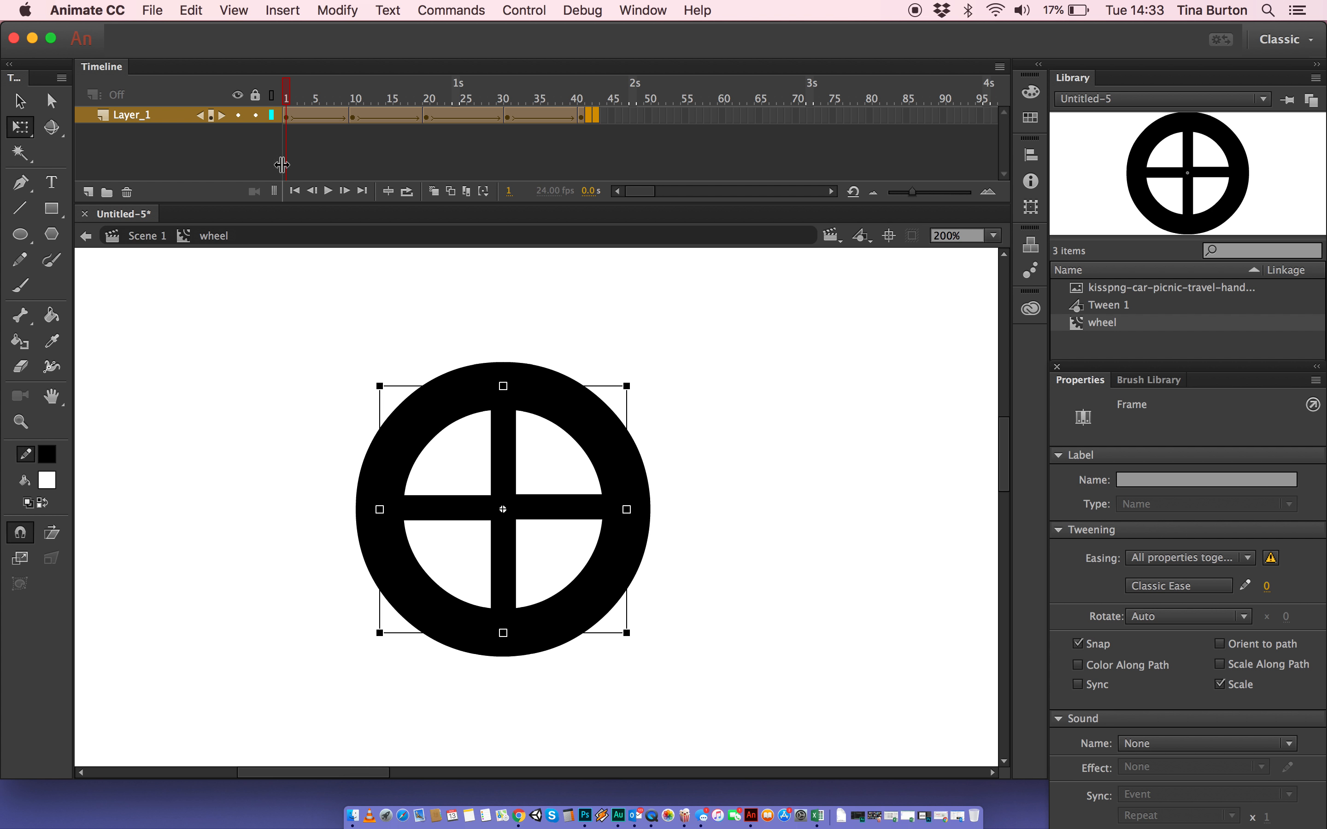
pyautogui.moveTo(285, 97); pyautogui.dragTo(237, 82)
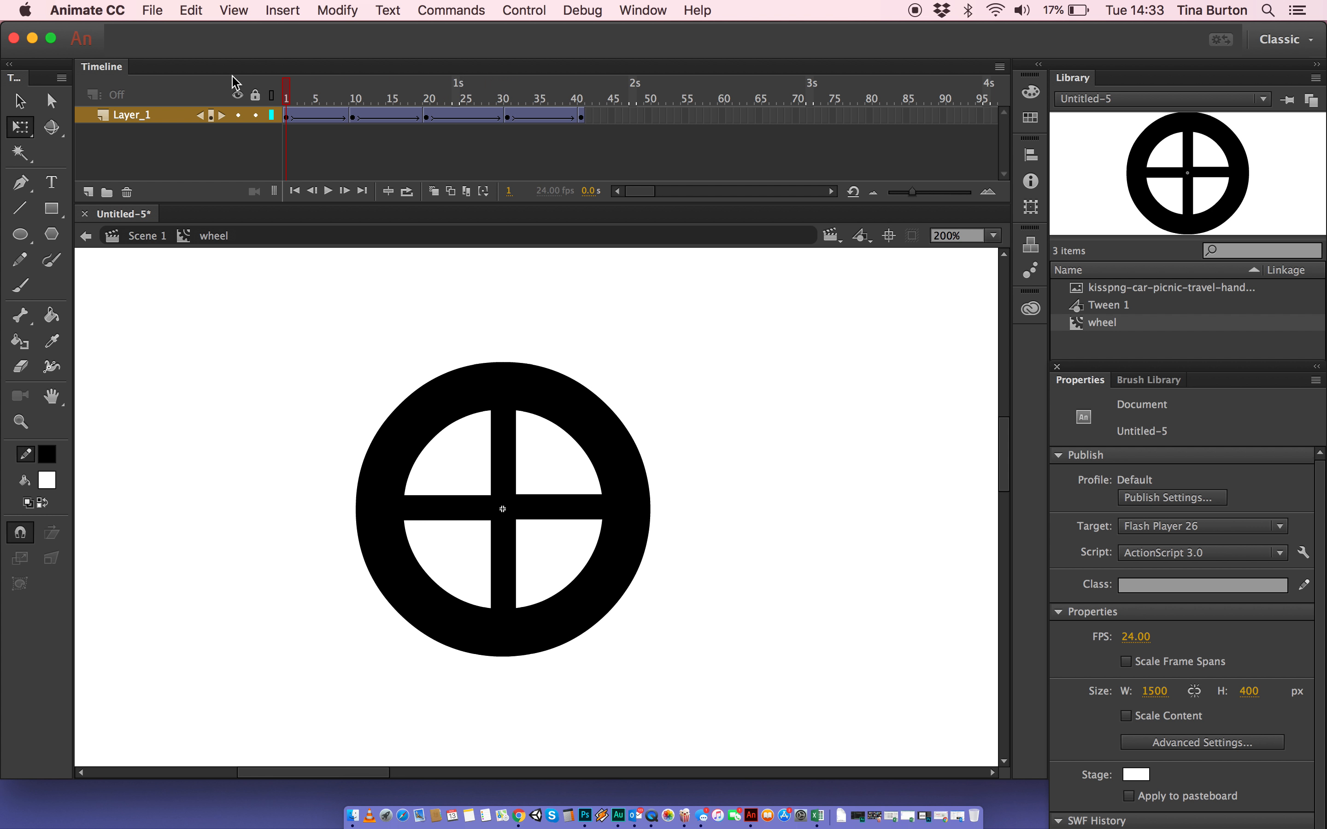
# Return to Scene 1 and place an instance of the wheel symbol over the car's front wheel
pyautogui.click(144, 237)
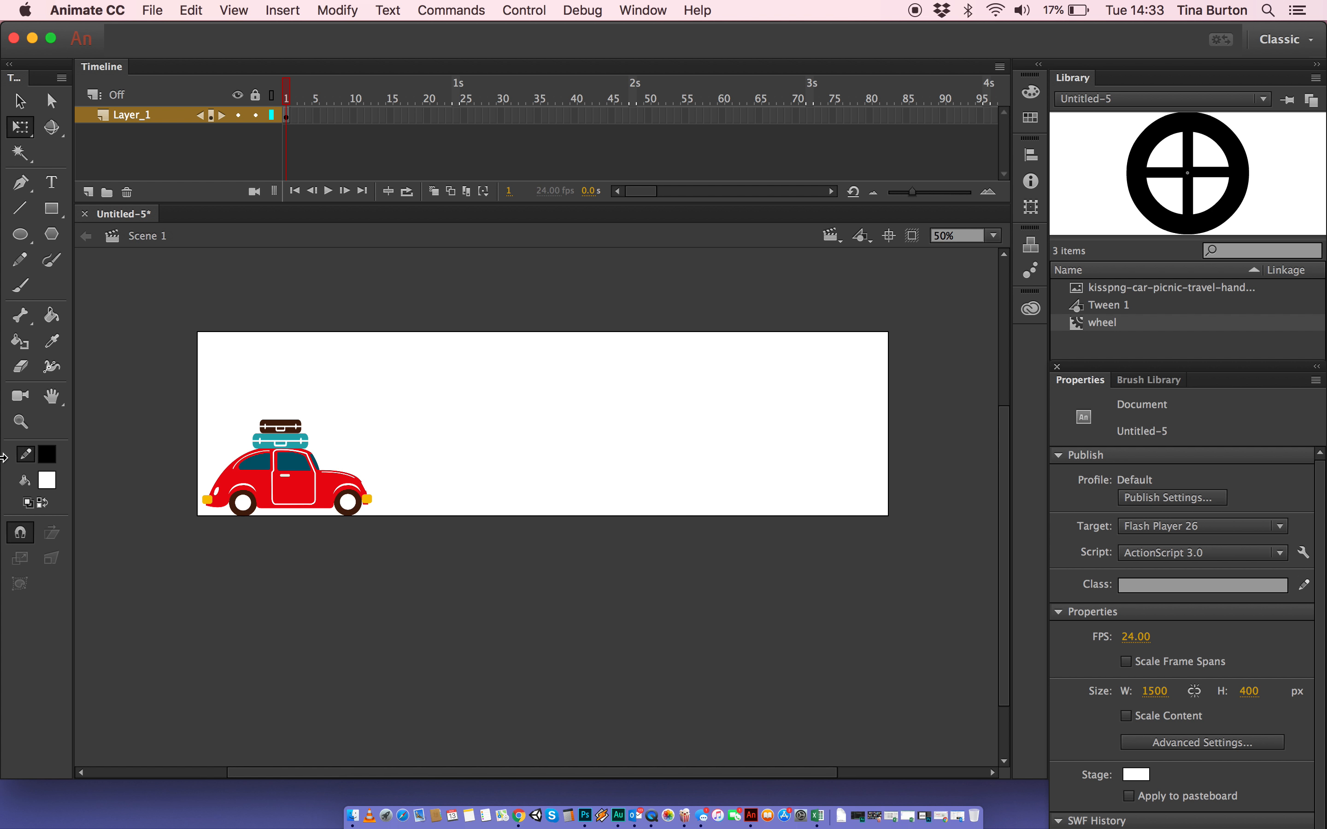
pyautogui.click(20, 421)
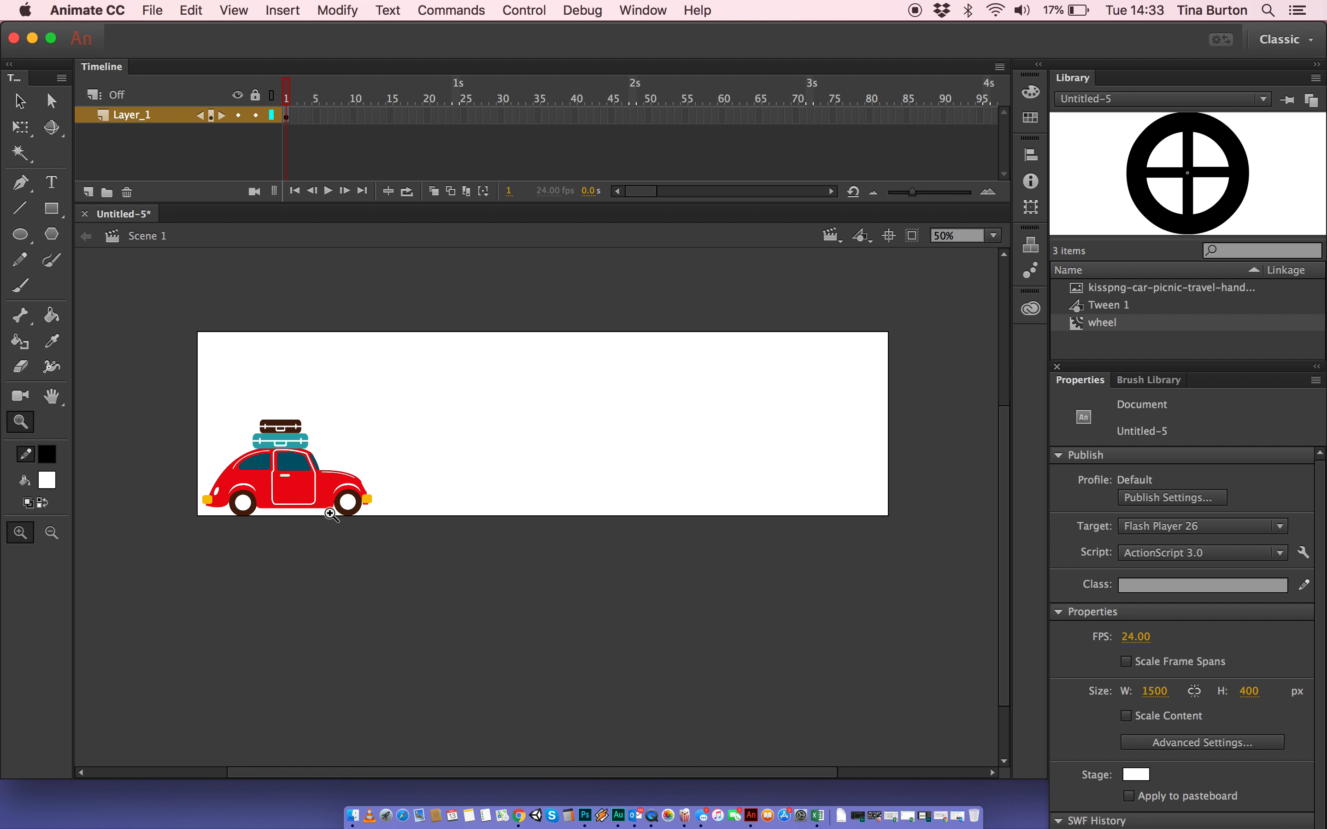
pyautogui.click(263, 536)
pyautogui.click(585, 446)
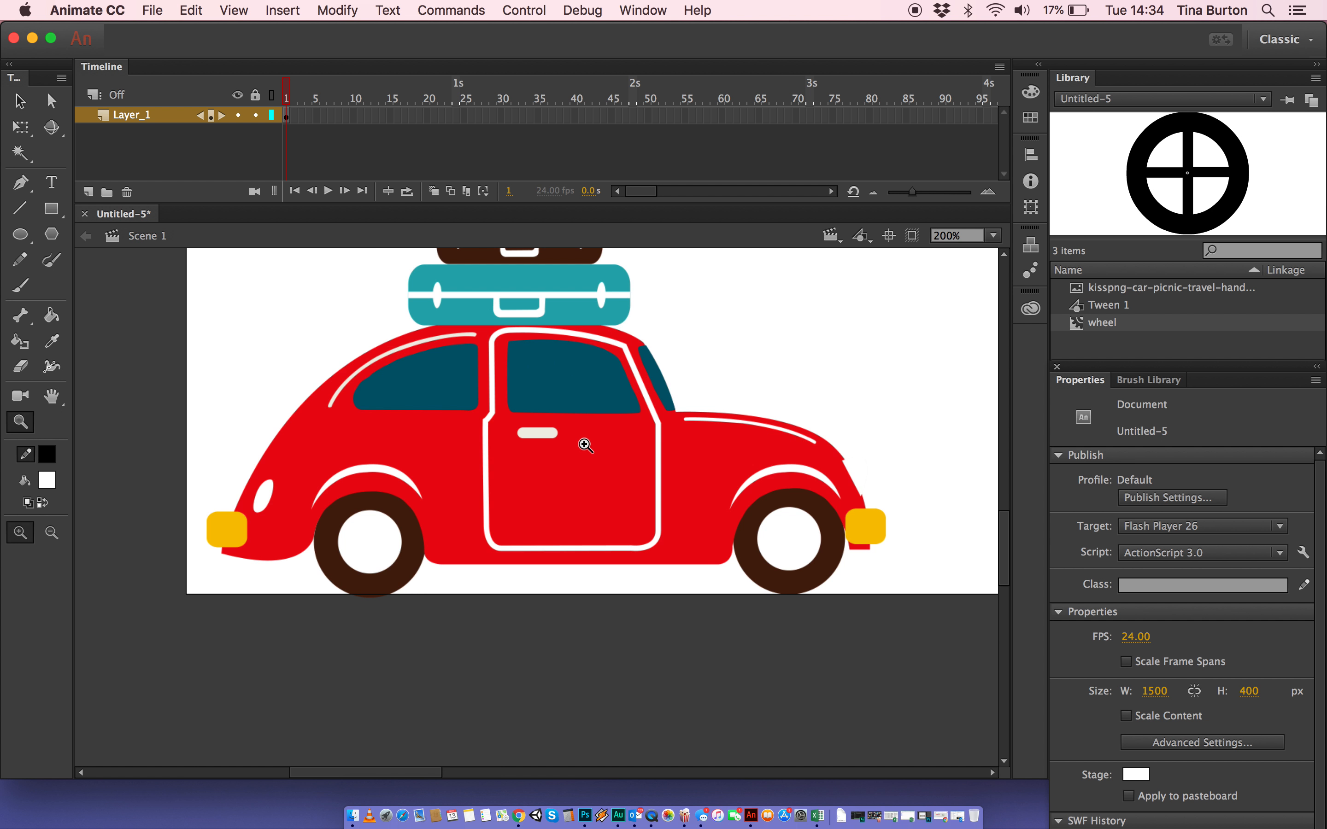
pyautogui.click(20, 100)
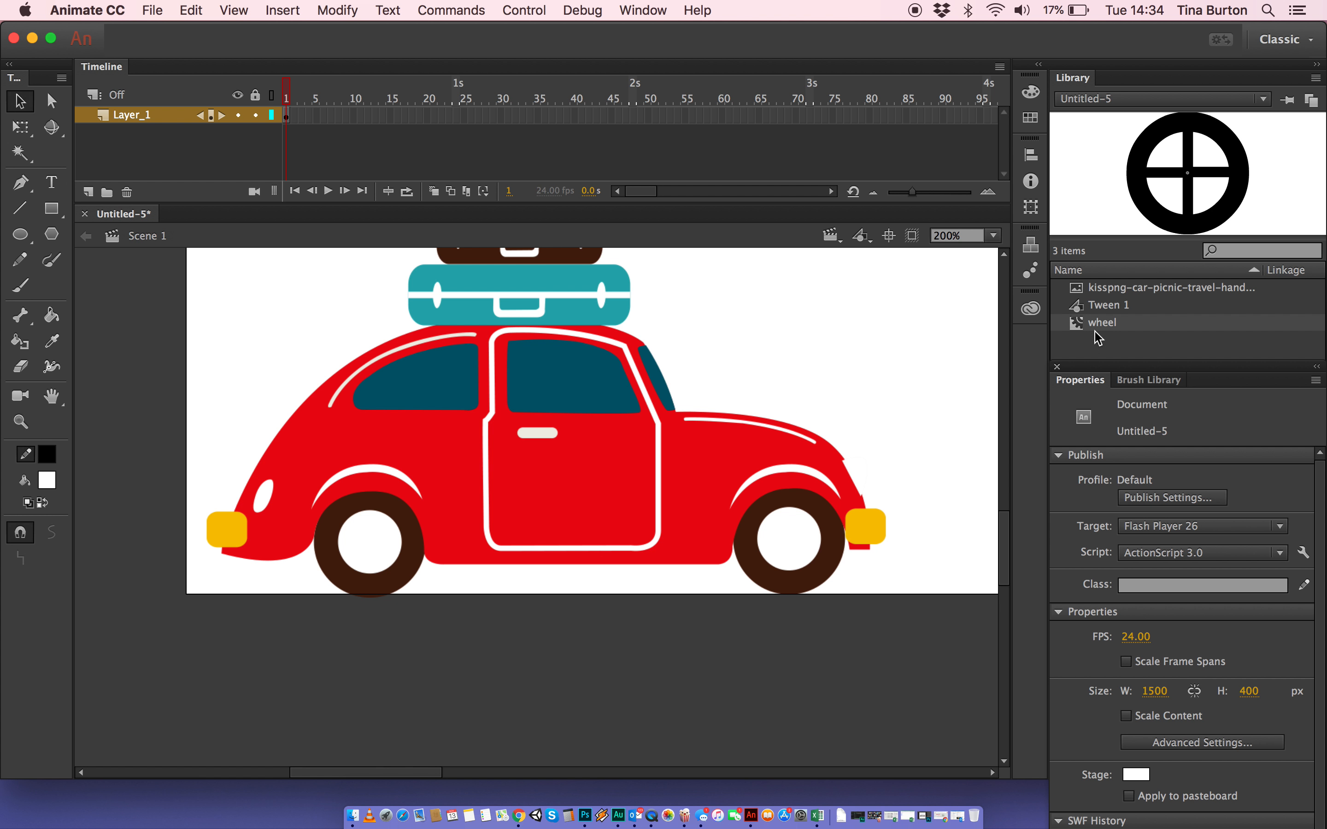
pyautogui.moveTo(1100, 325); pyautogui.dragTo(806, 539)
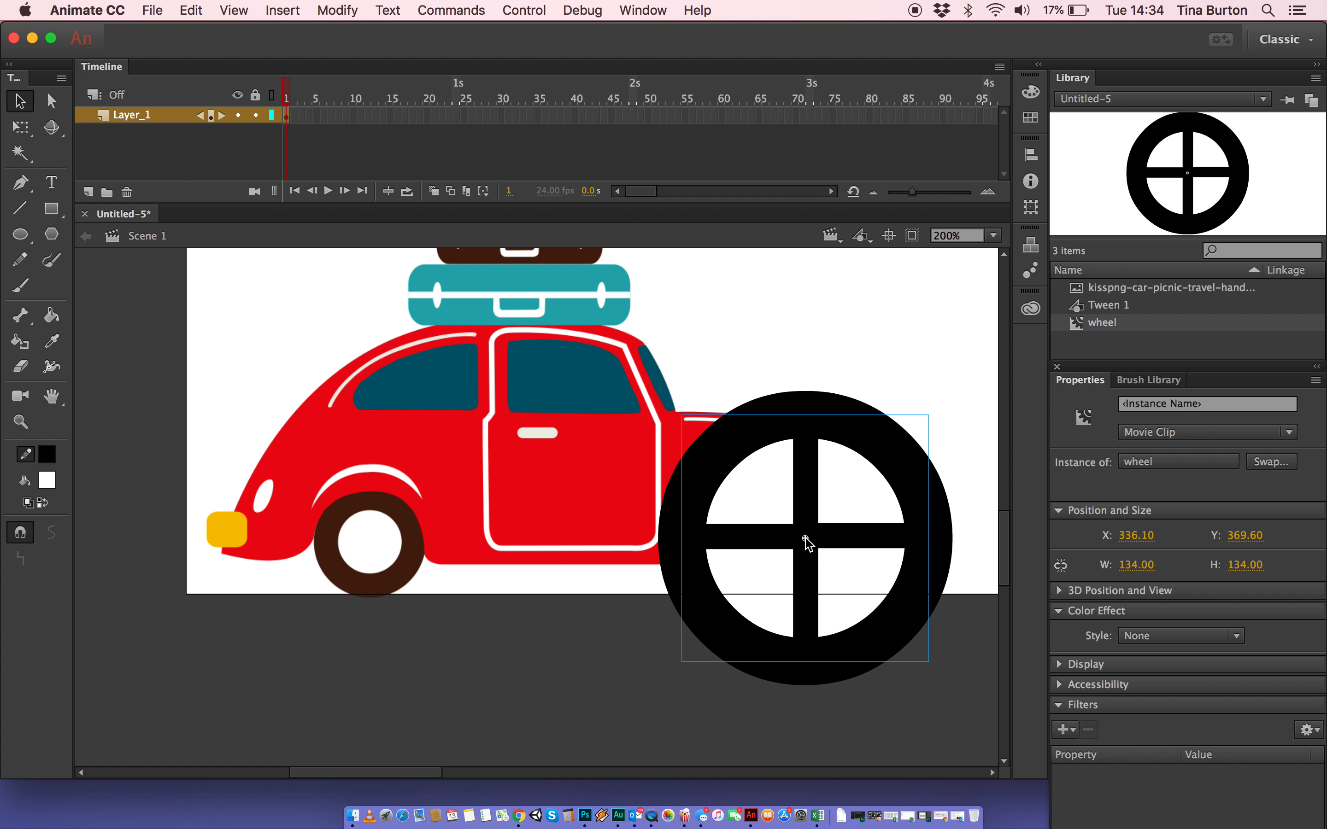
# Scale the wheel instance down proportionally to about 52 px, fit it over the car's front wheel, and deselect it
pyautogui.click(20, 127)
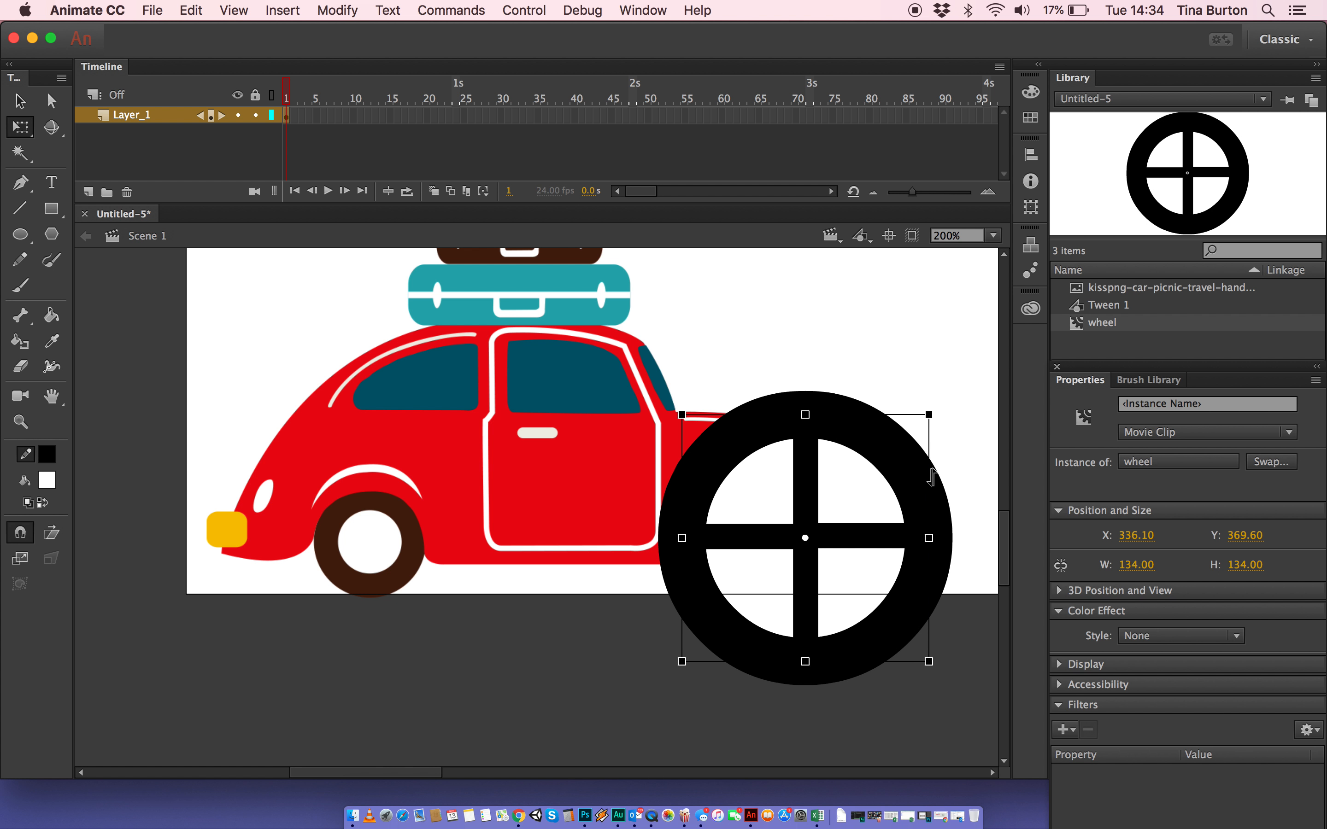
pyautogui.moveTo(928, 413); pyautogui.dragTo(809, 533)
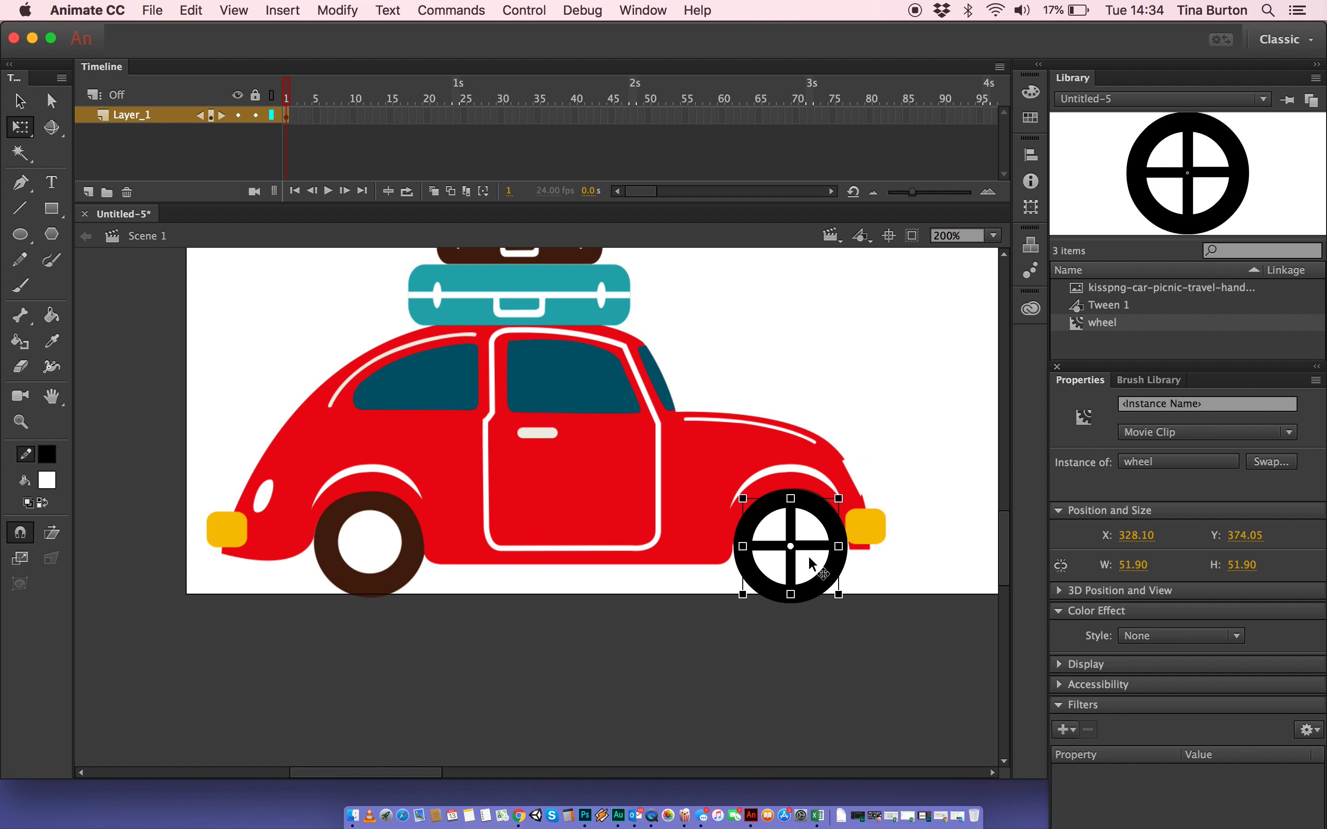
pyautogui.click(817, 707)
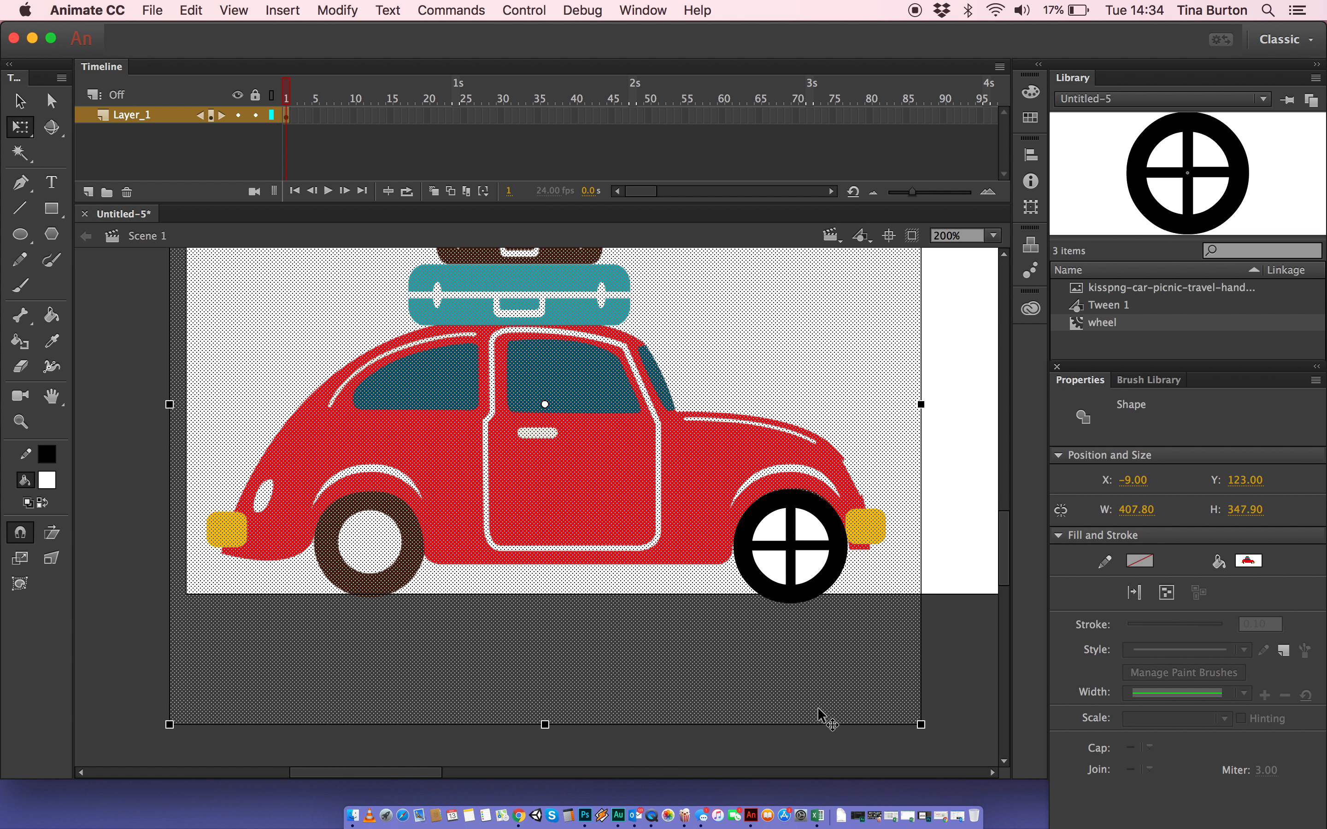
pyautogui.click(953, 653)
# Duplicate the scaled wheel instance onto the car's rear wheel at X 99.30, Y 374.05, and deselect it
pyautogui.click(776, 540)
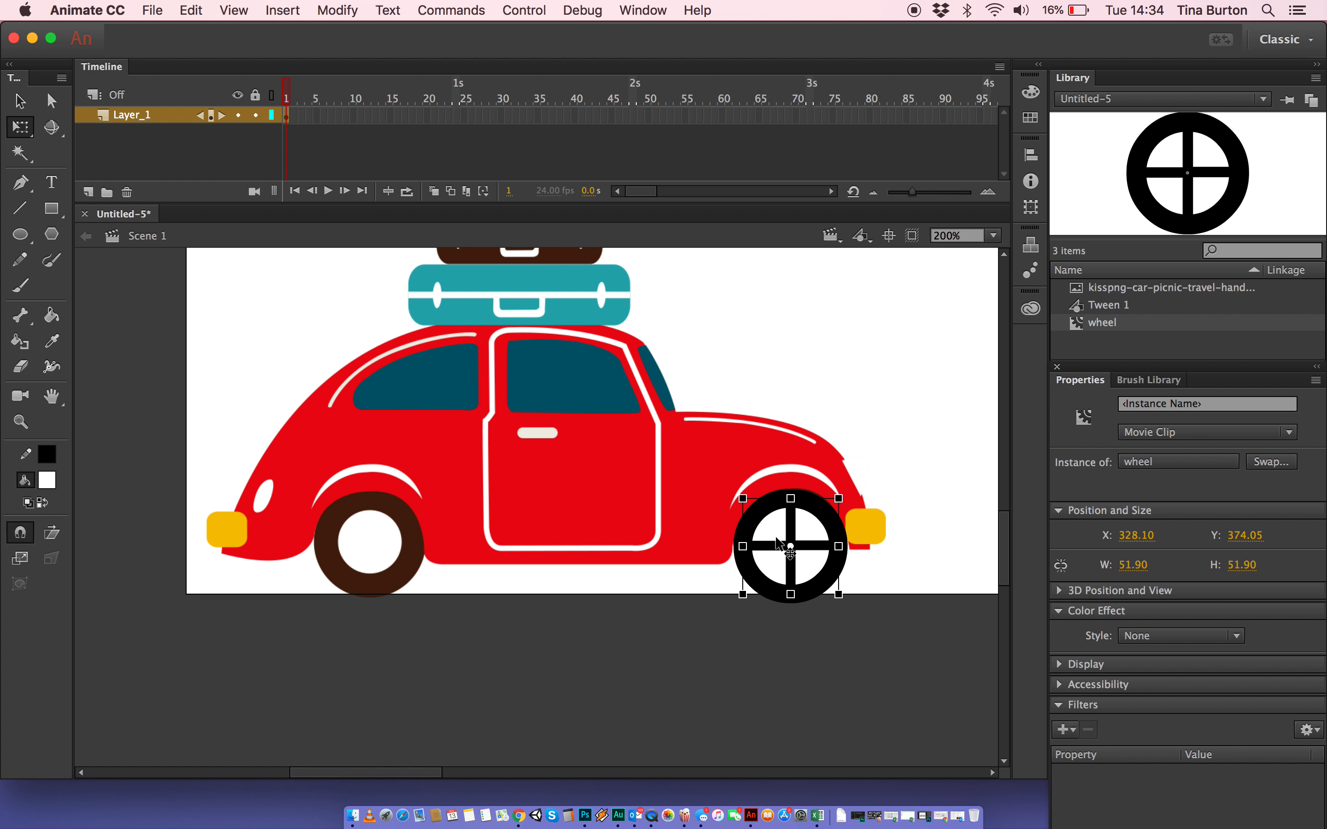
pyautogui.moveTo(777, 540); pyautogui.dragTo(364, 537)
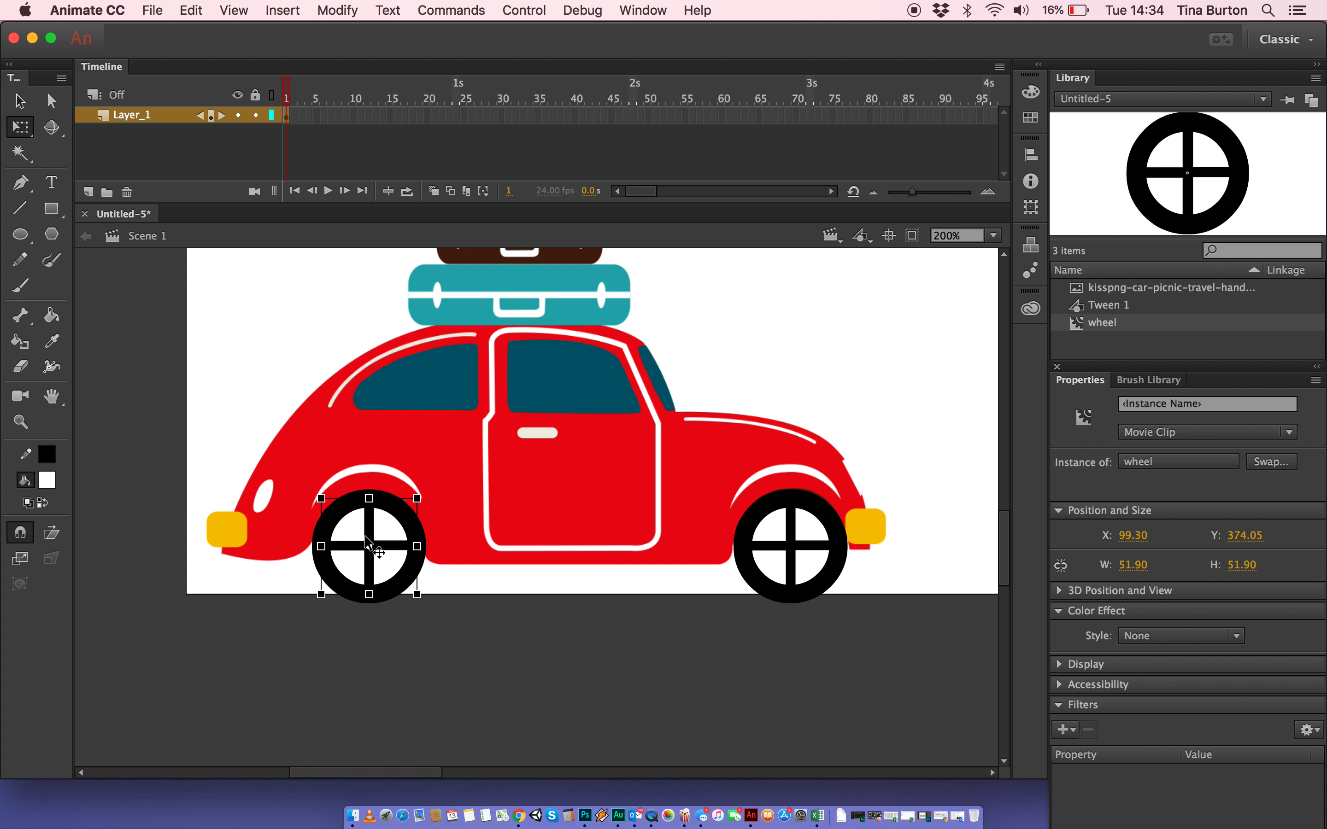
pyautogui.click(139, 283)
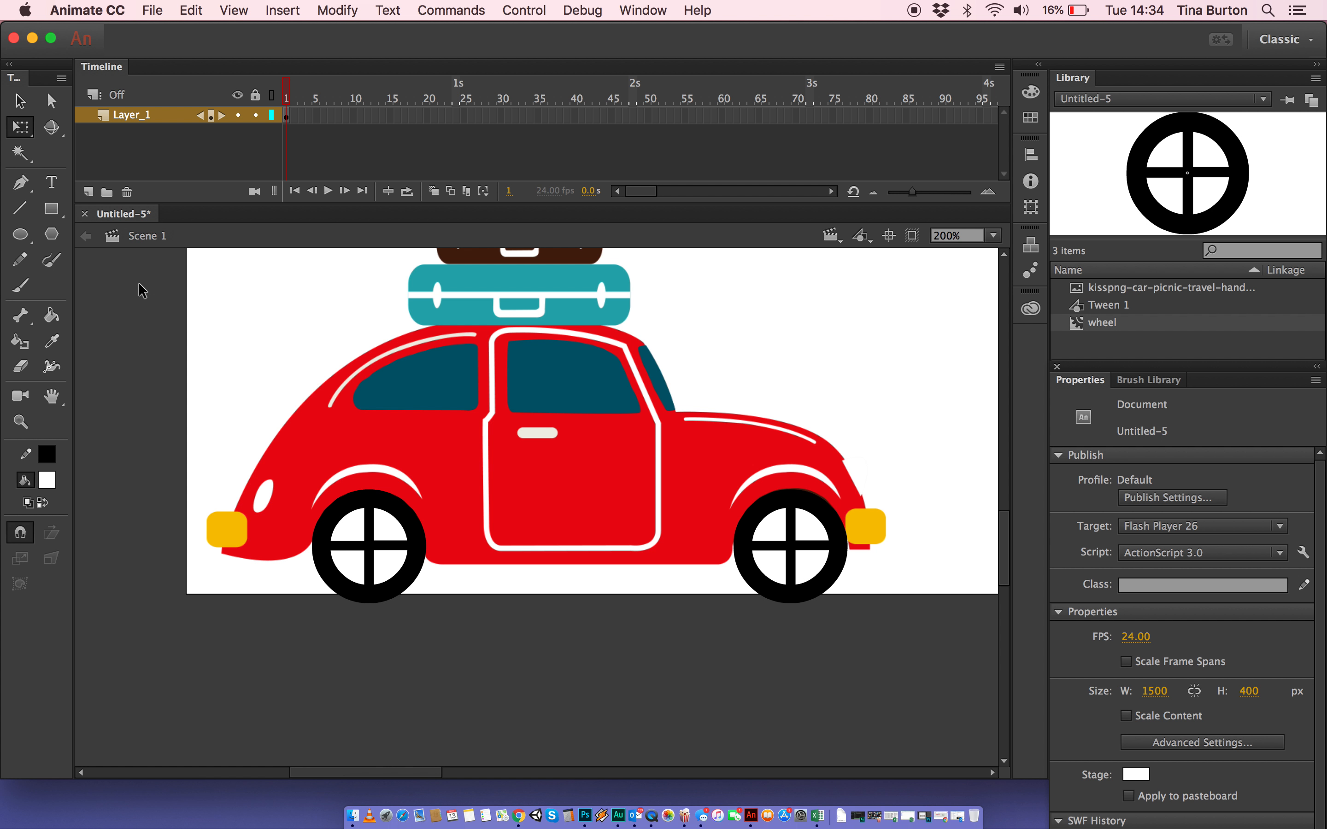
# Test the movie to check both wheels spinning on the car, and close the preview
pyautogui.press('super+Return')
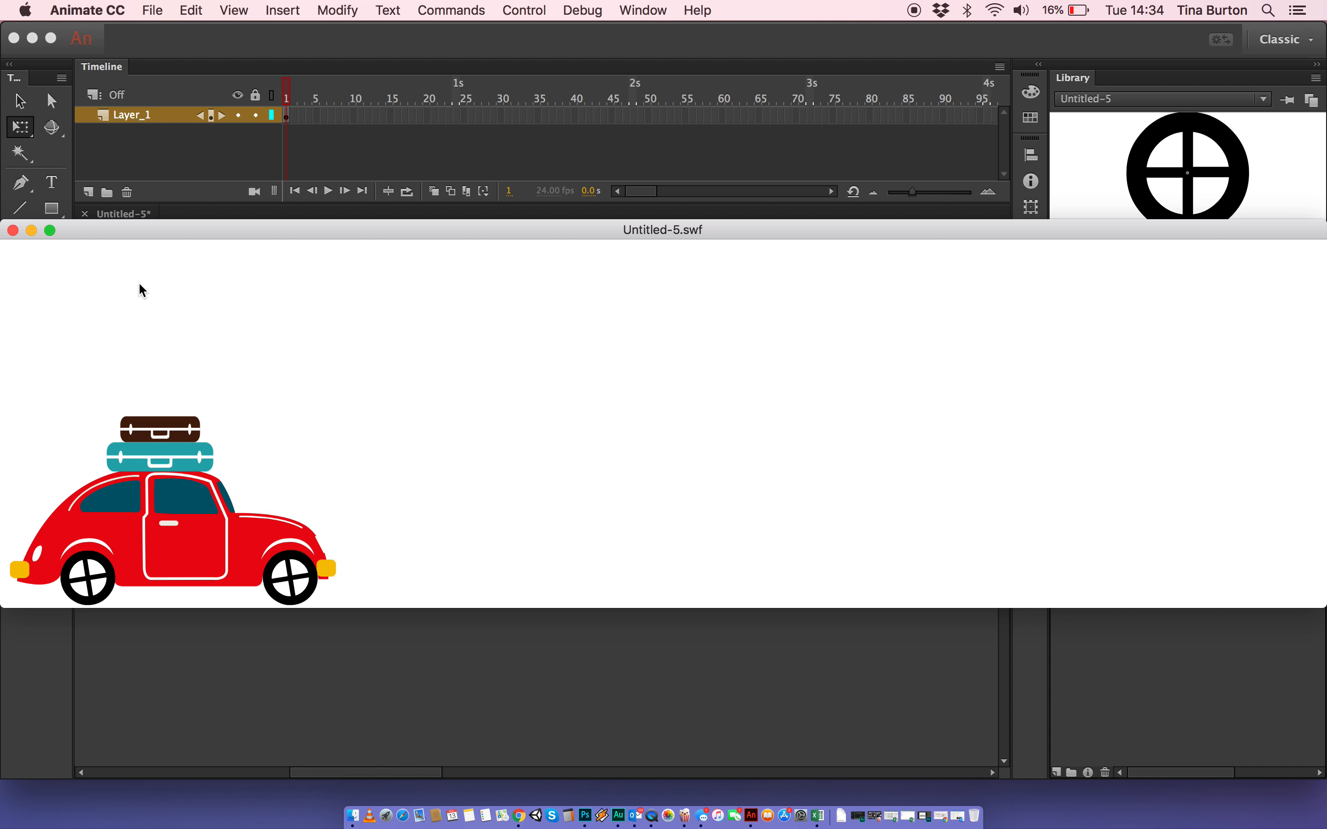
pyautogui.click(13, 231)
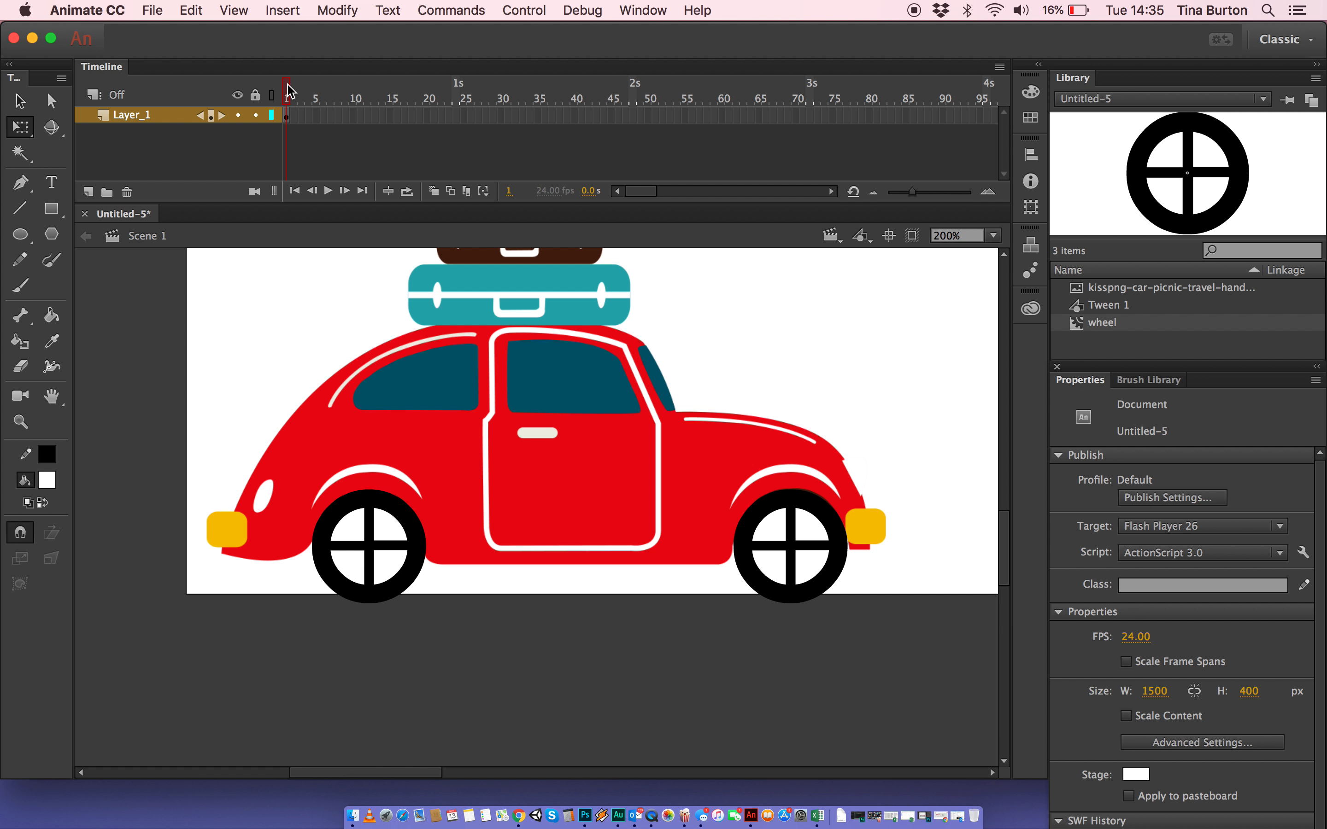
# Select the whole car with both wheels, nudge it up to Y 118 so the wheels rest on the stage's lower edge, and deselect it
pyautogui.click(51, 403)
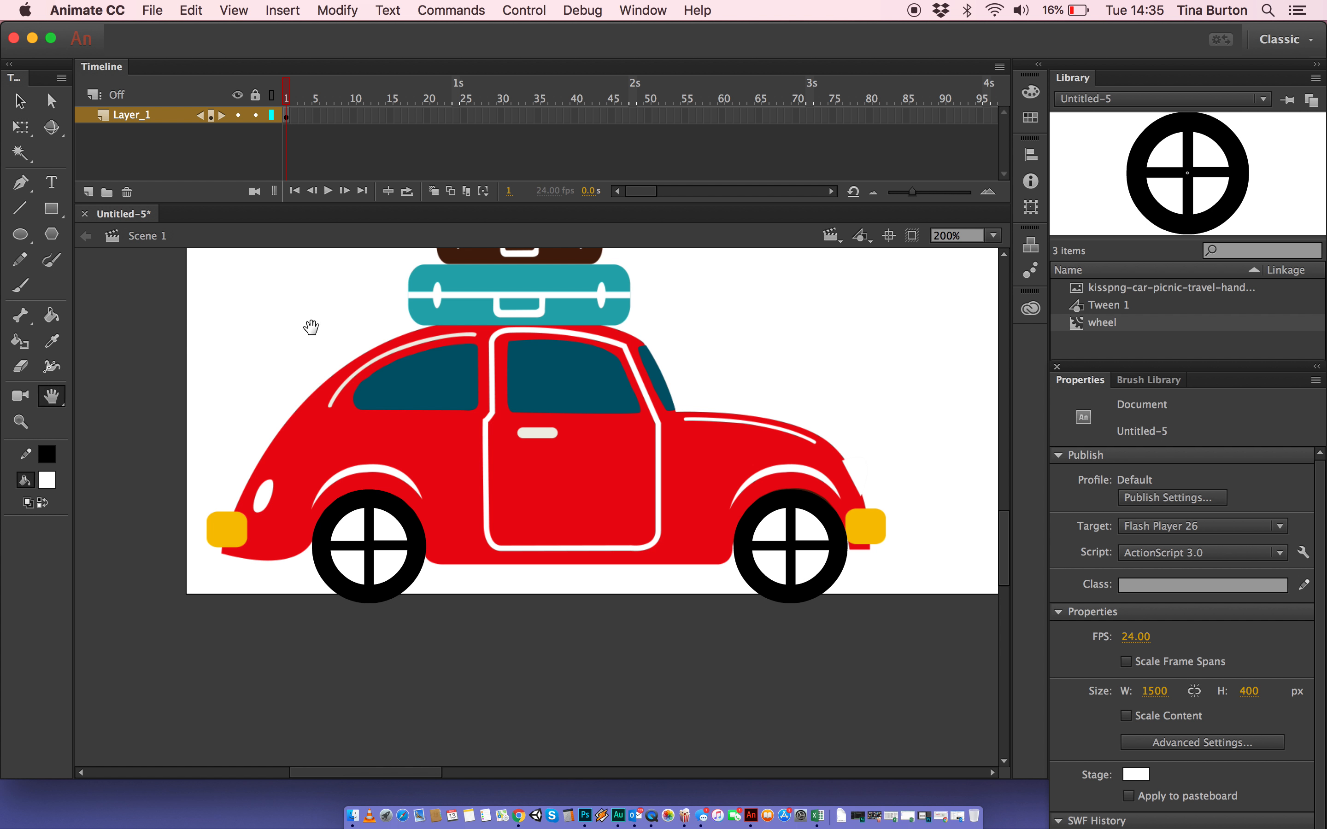
pyautogui.moveTo(317, 323); pyautogui.dragTo(241, 404)
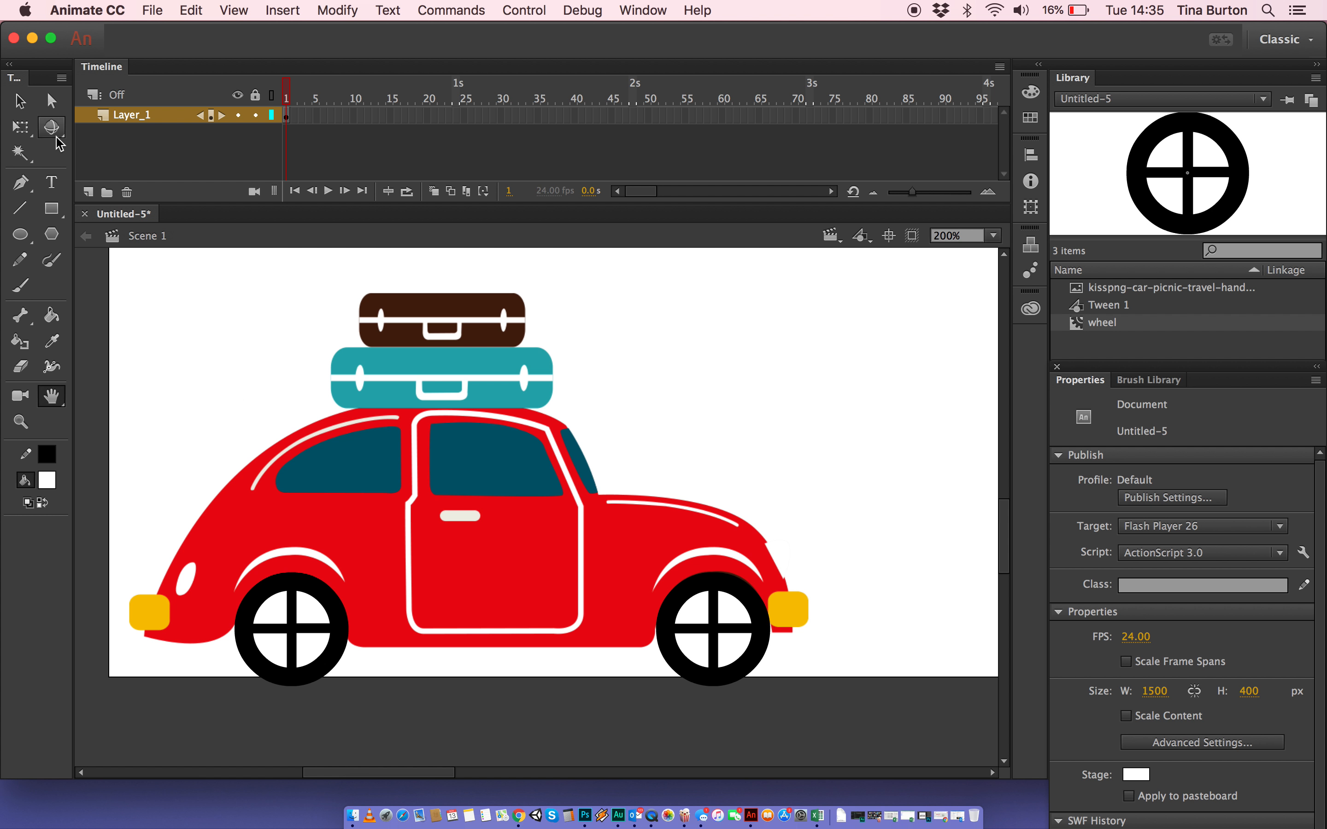
pyautogui.click(20, 424)
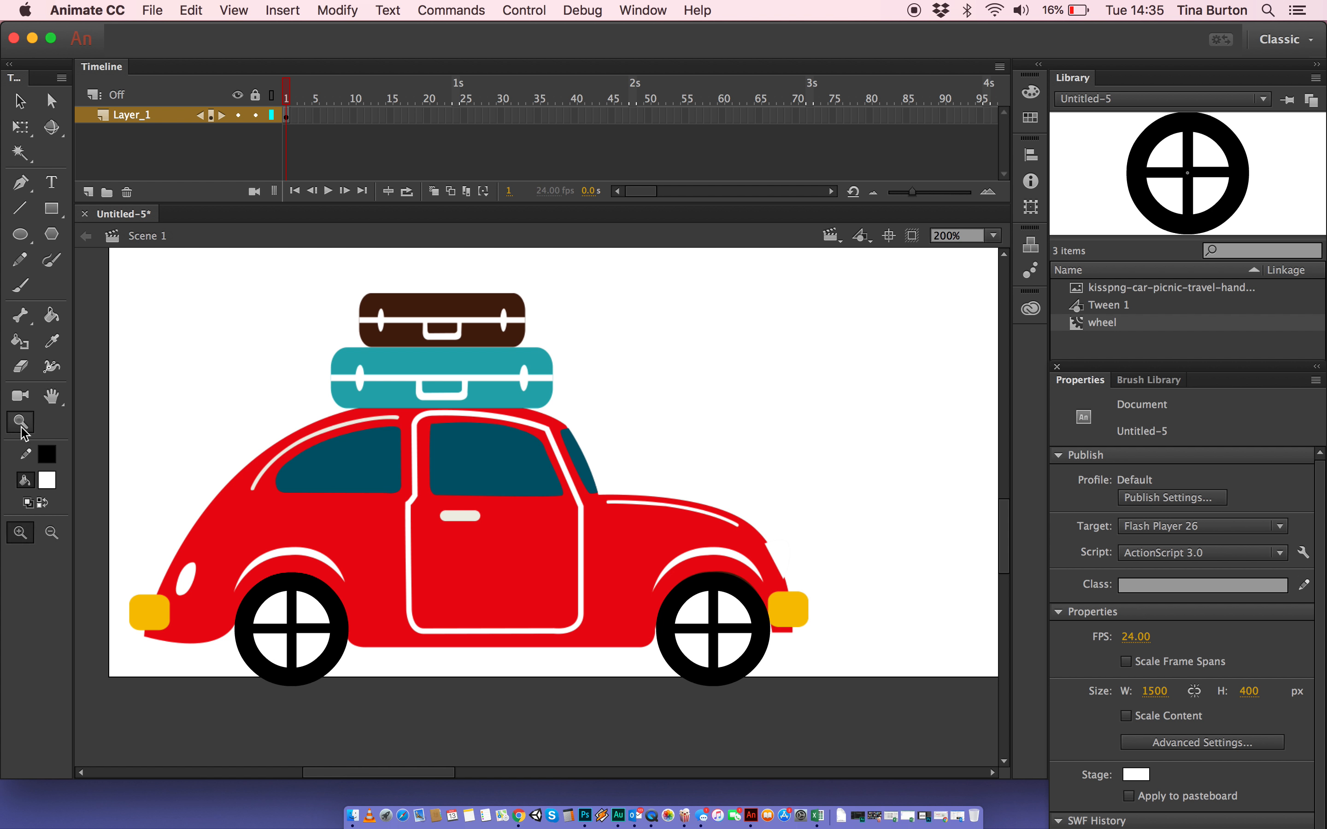
pyautogui.keyDown('alt'); pyautogui.click(383, 432); pyautogui.keyUp('alt')
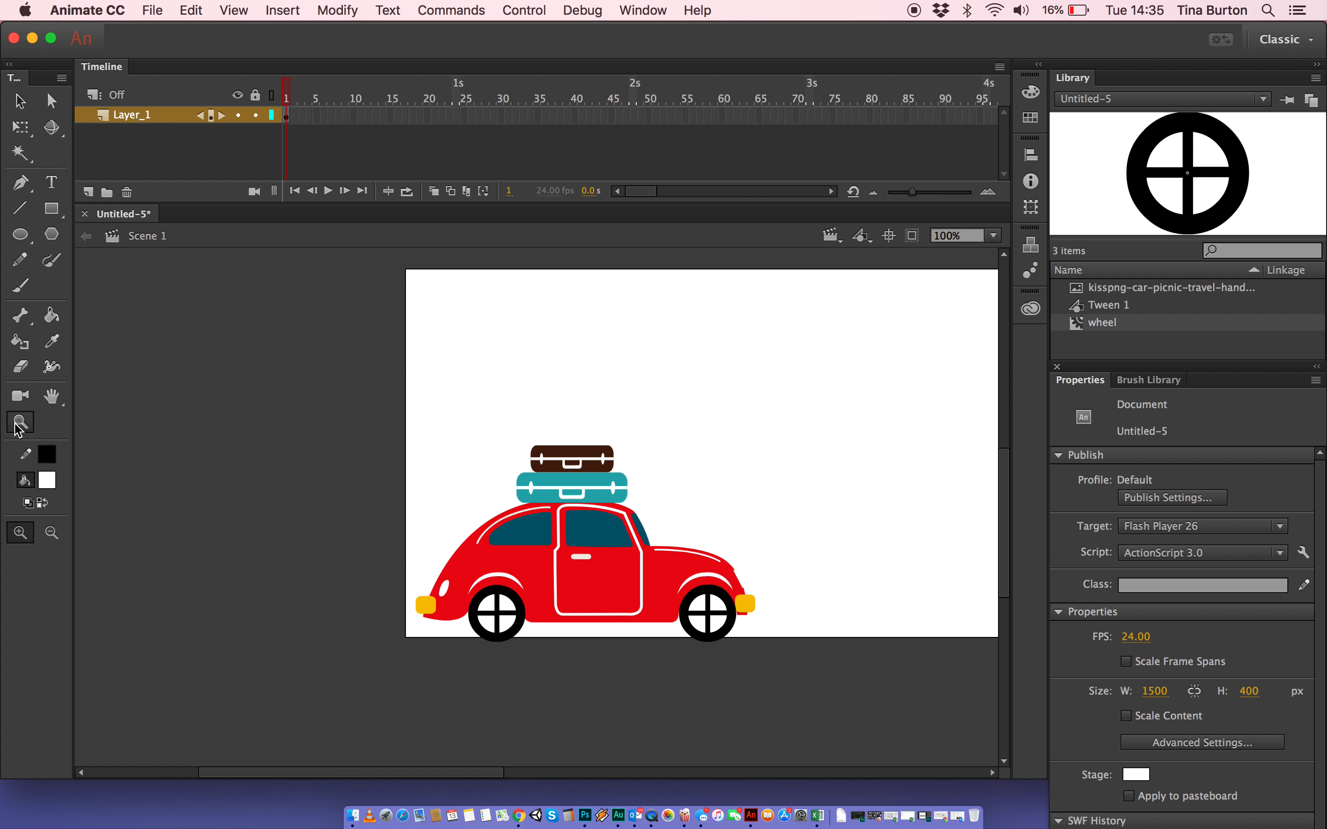
pyautogui.click(51, 396)
pyautogui.moveTo(516, 354); pyautogui.dragTo(350, 338)
pyautogui.click(20, 101)
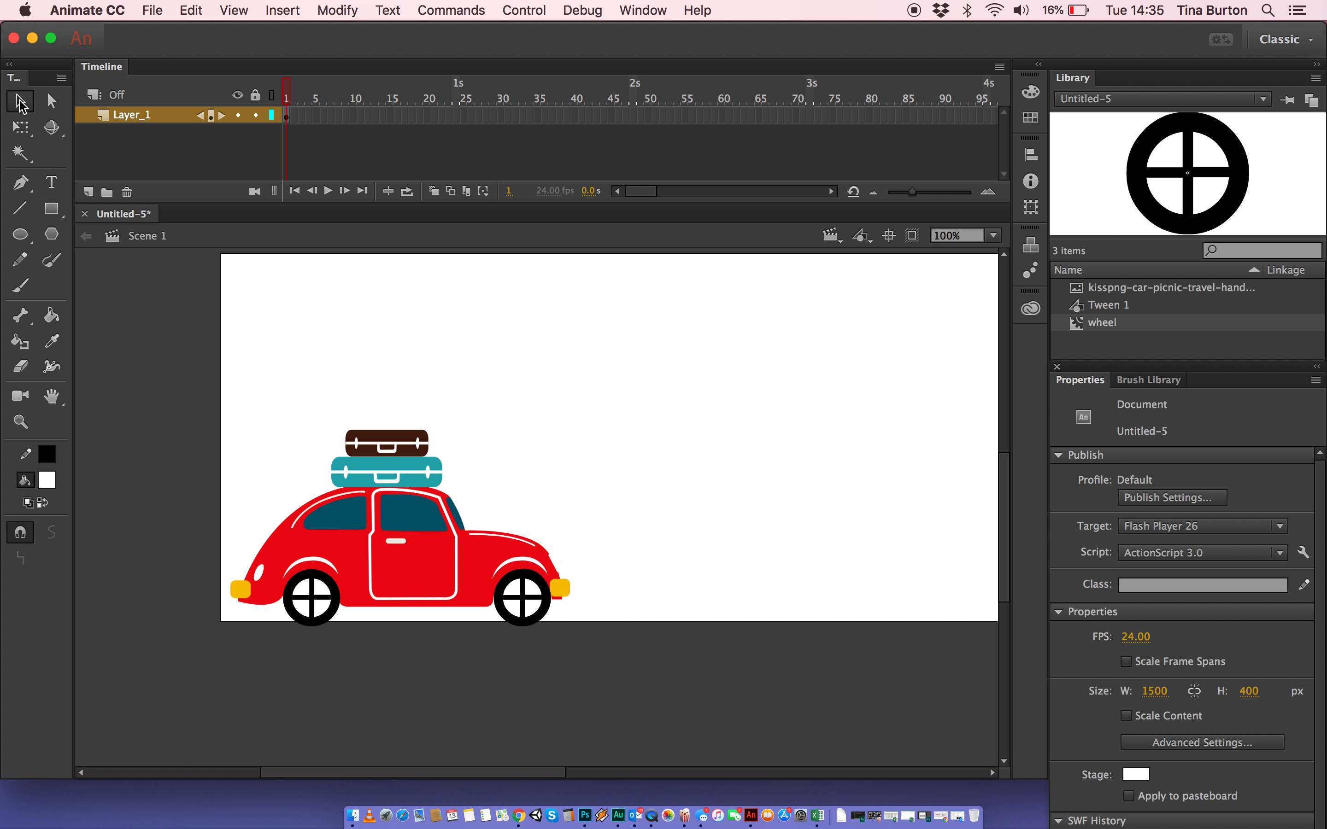
pyautogui.moveTo(173, 333); pyautogui.dragTo(704, 707)
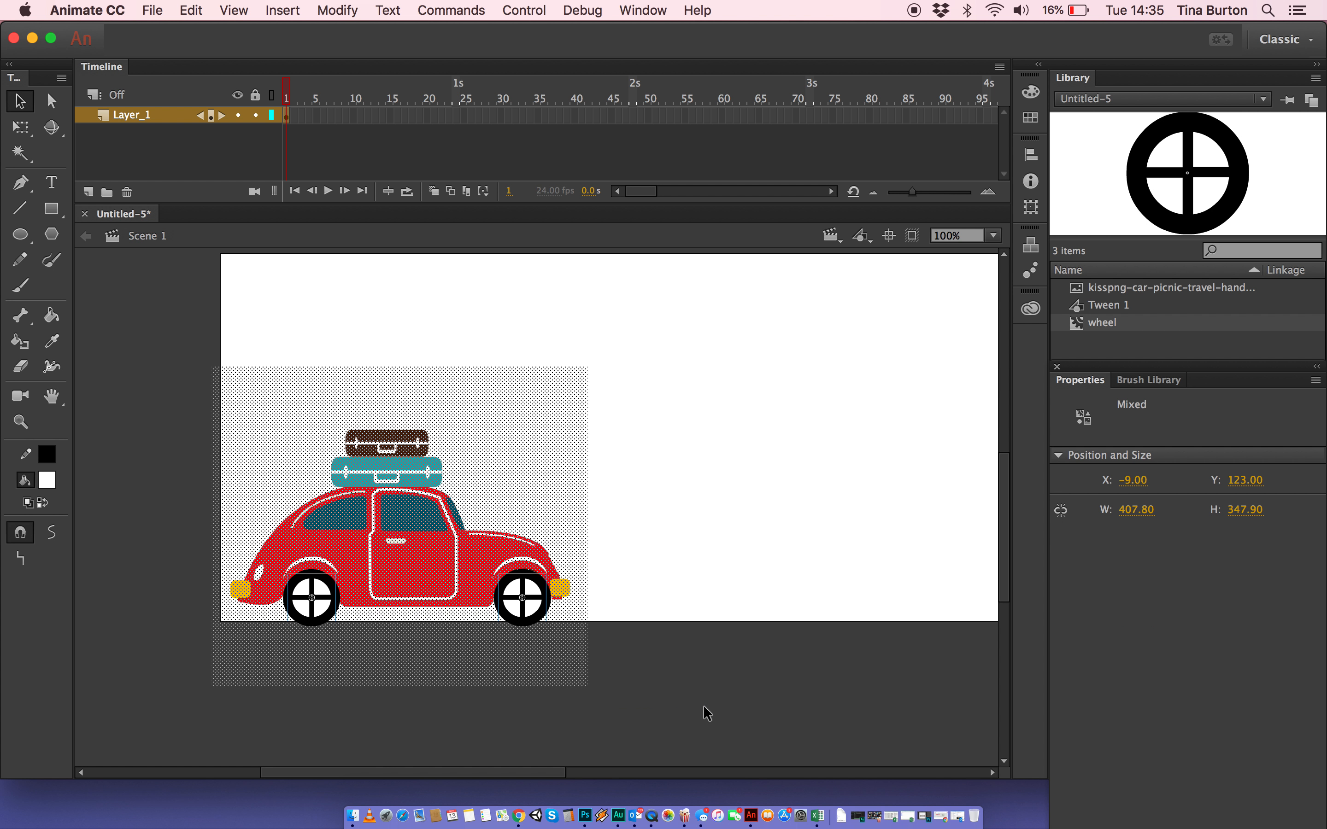
pyautogui.press('Up')
pyautogui.press('Up')
pyautogui.press('Up')
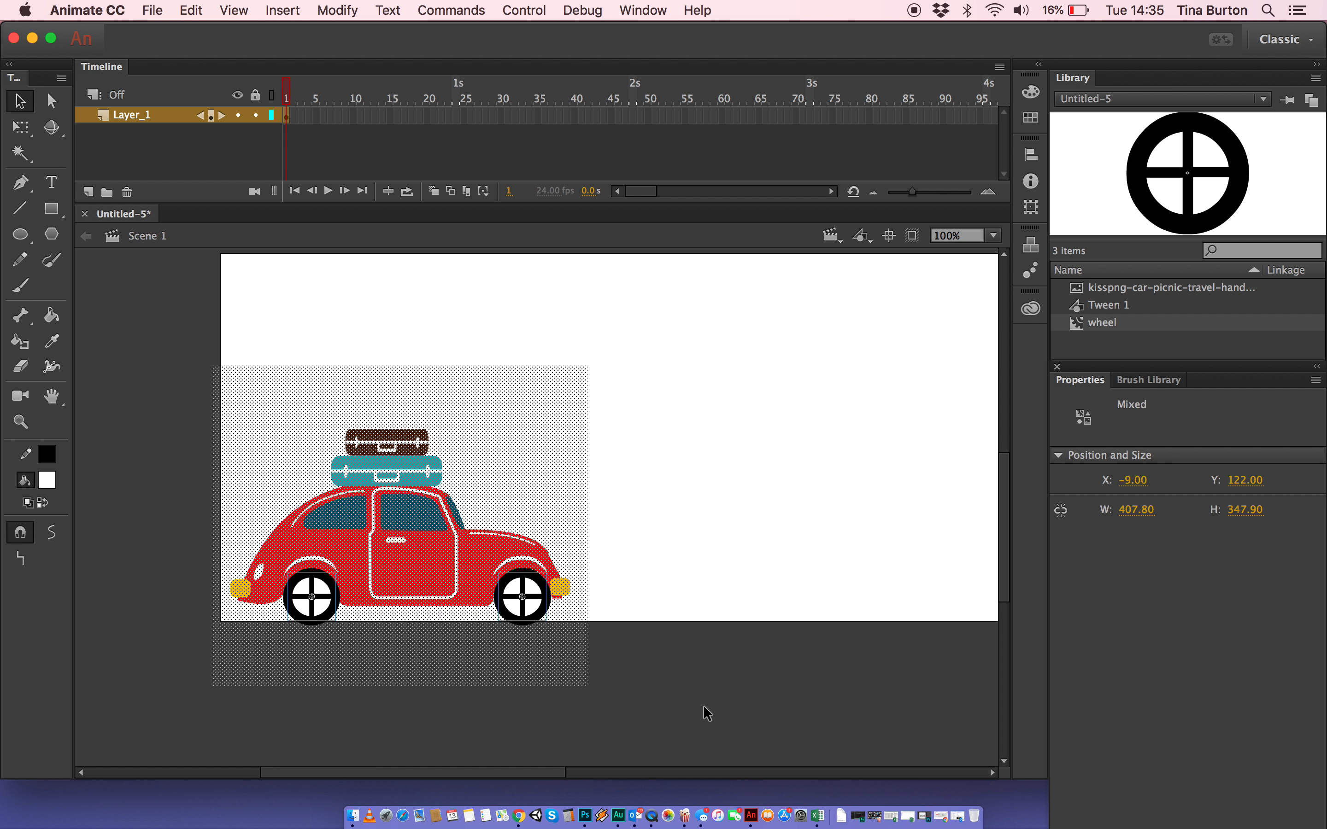
pyautogui.press('Up')
pyautogui.press('Up')
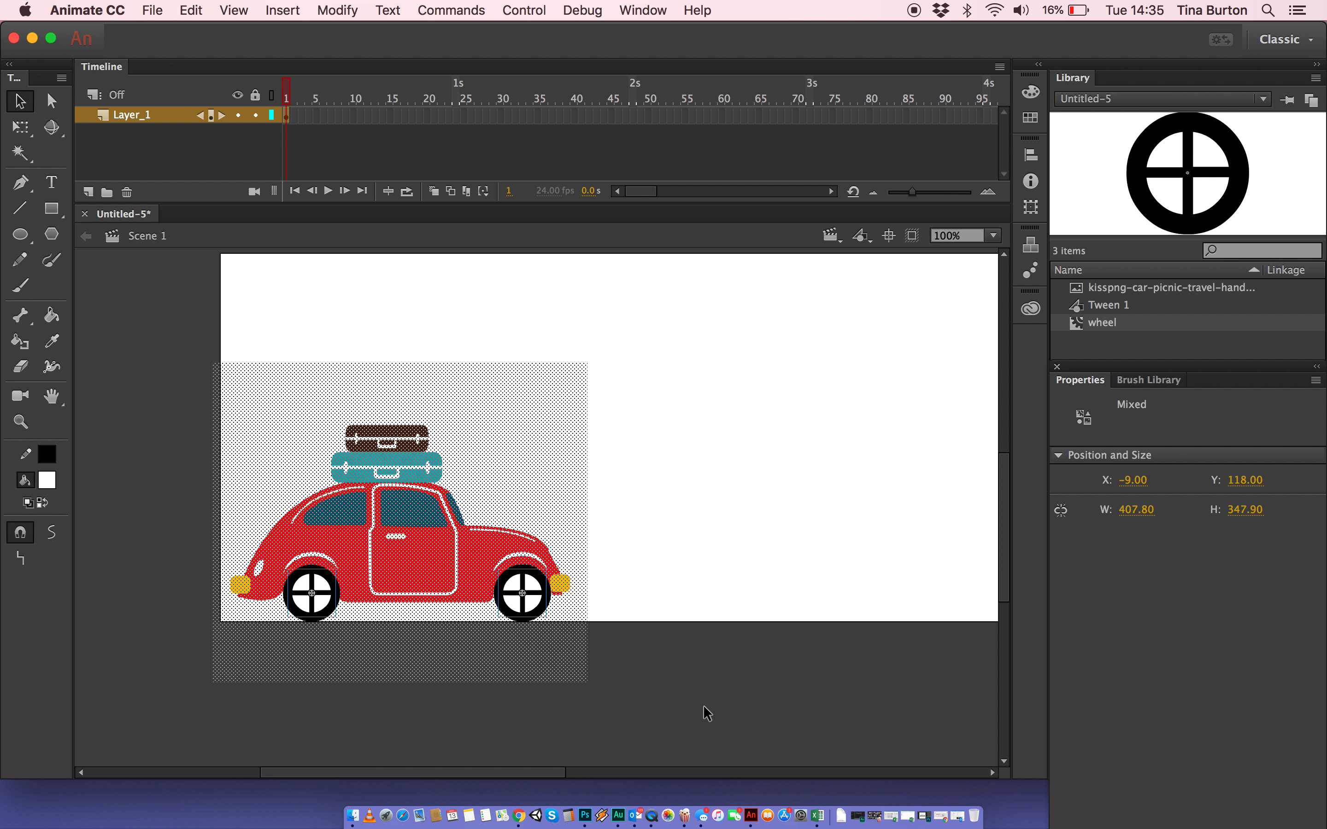
pyautogui.click(139, 440)
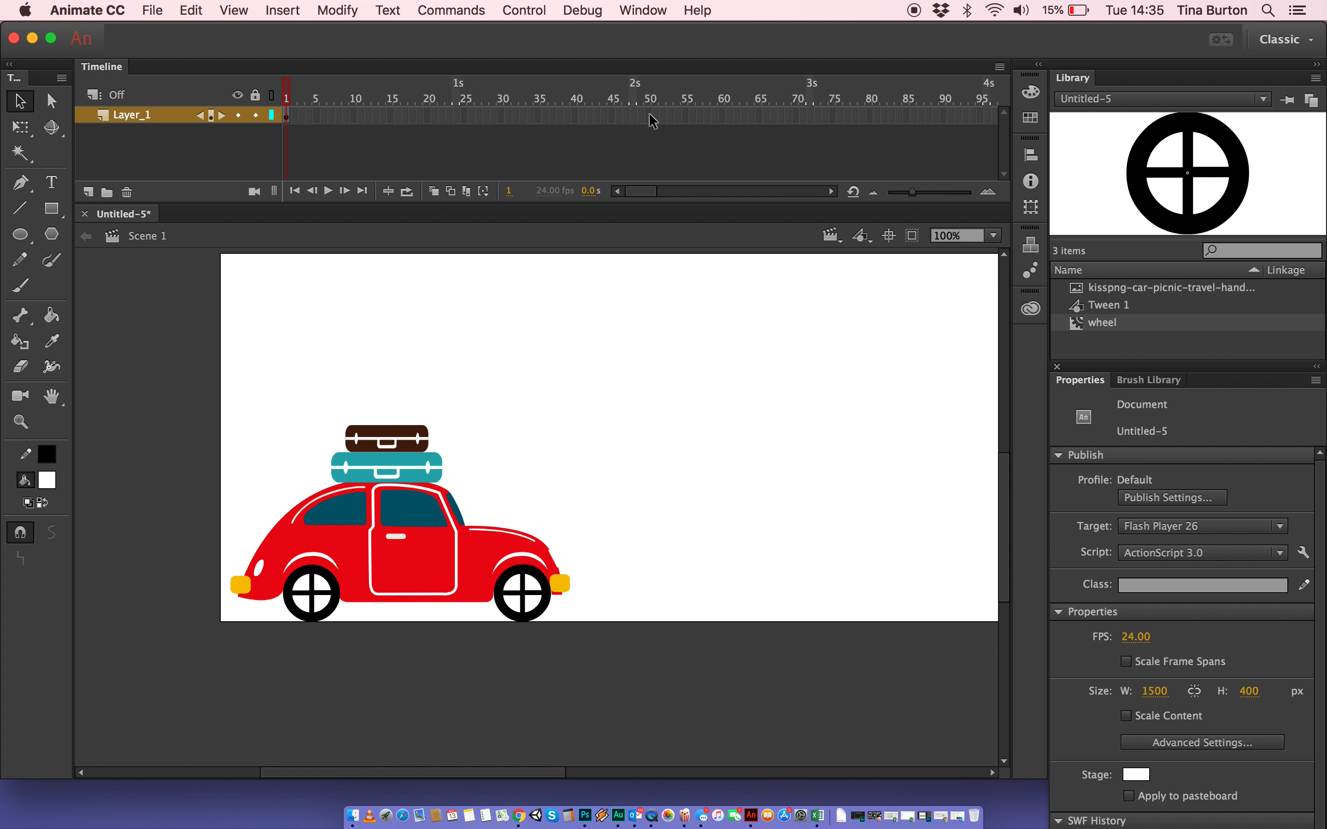
# Extend the car layer's frames to frame 71
pyautogui.click(802, 115)
pyautogui.press('F5')
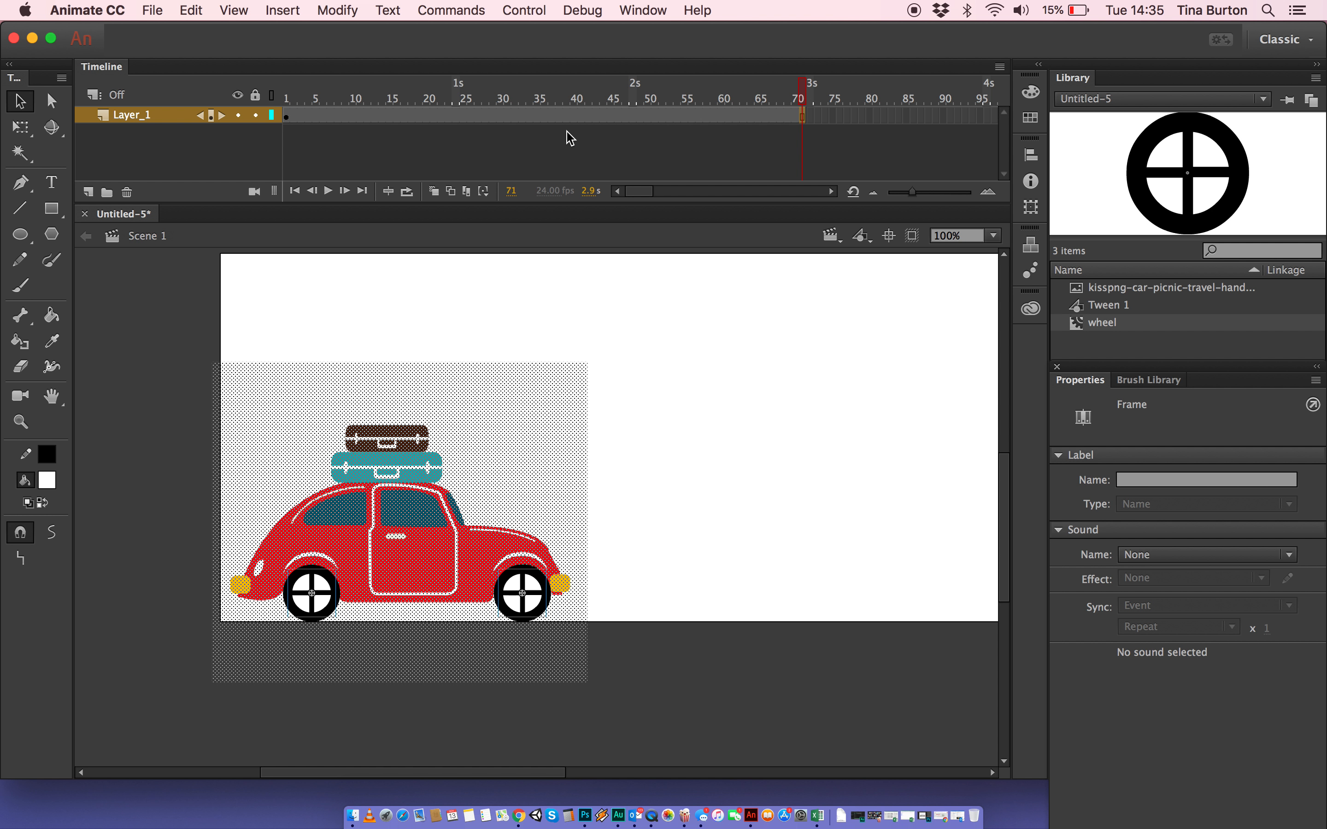
pyautogui.click(451, 144)
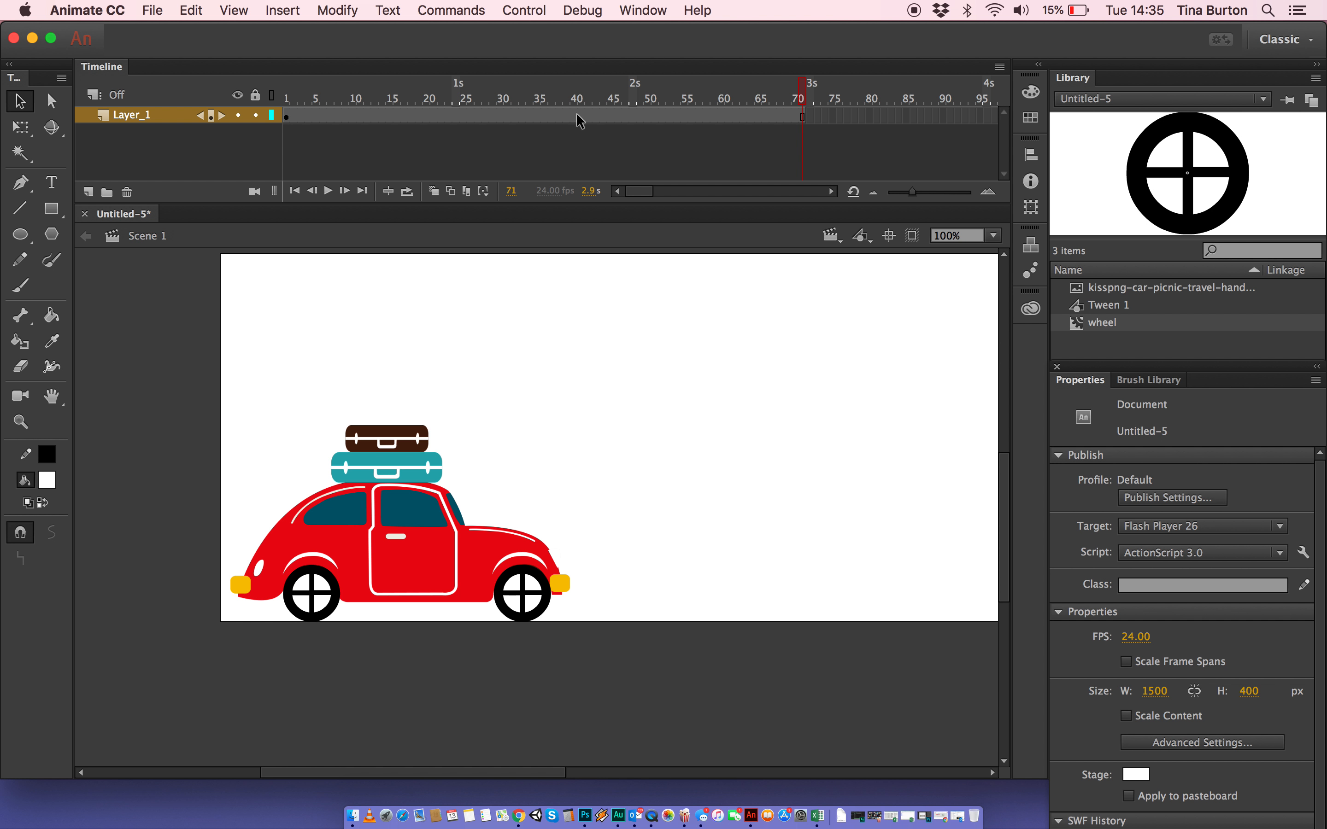
# Rename Layer_1 as carAndWheels
pyautogui.click(478, 115)
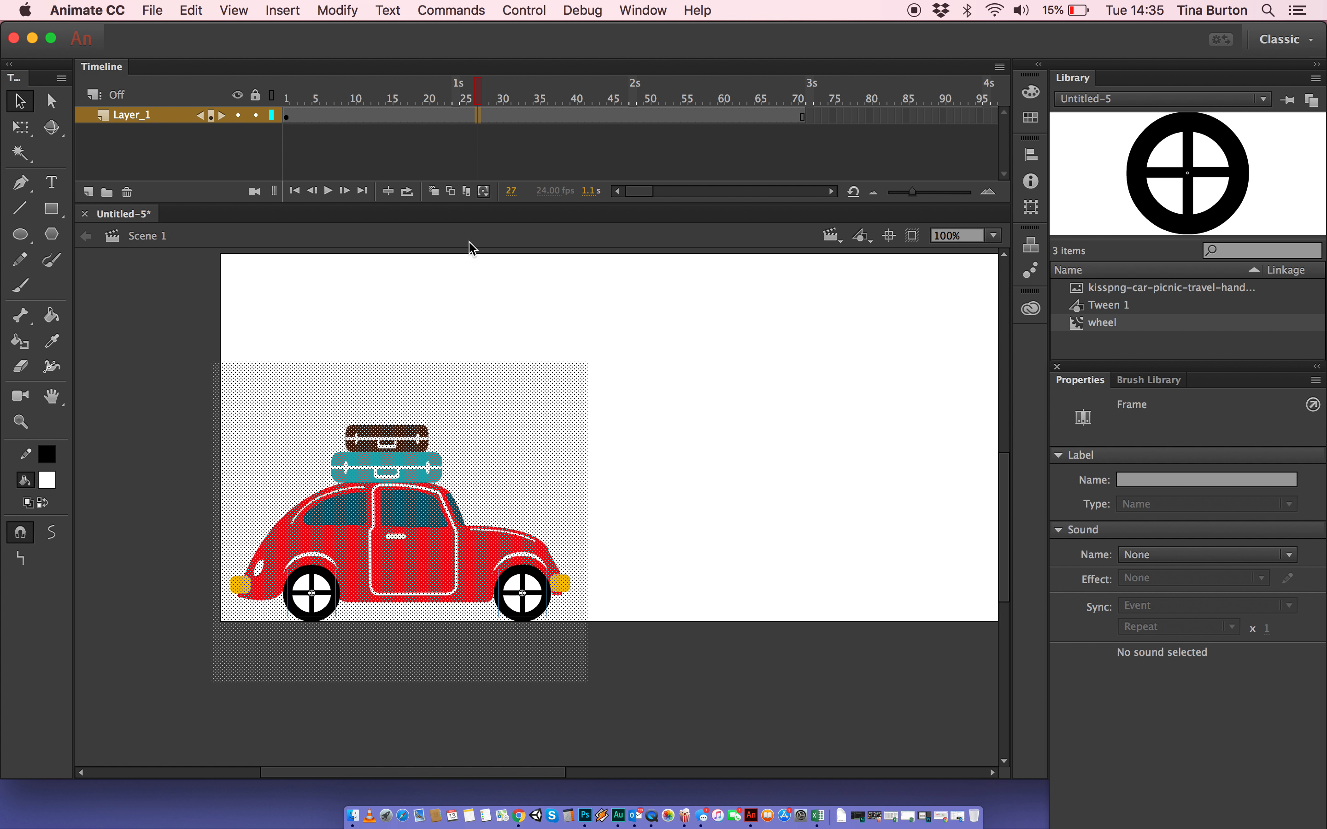
pyautogui.doubleClick(158, 116)
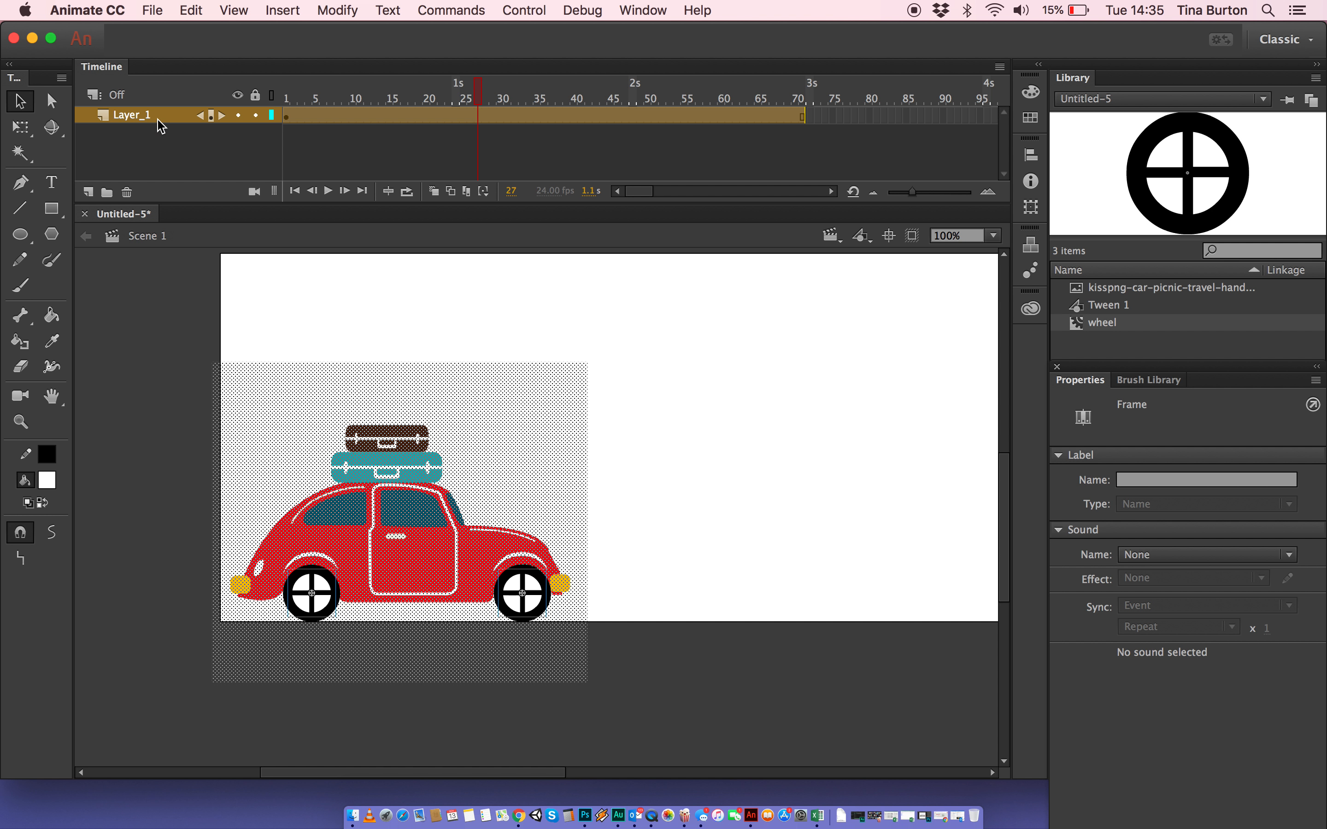
pyautogui.write('car')
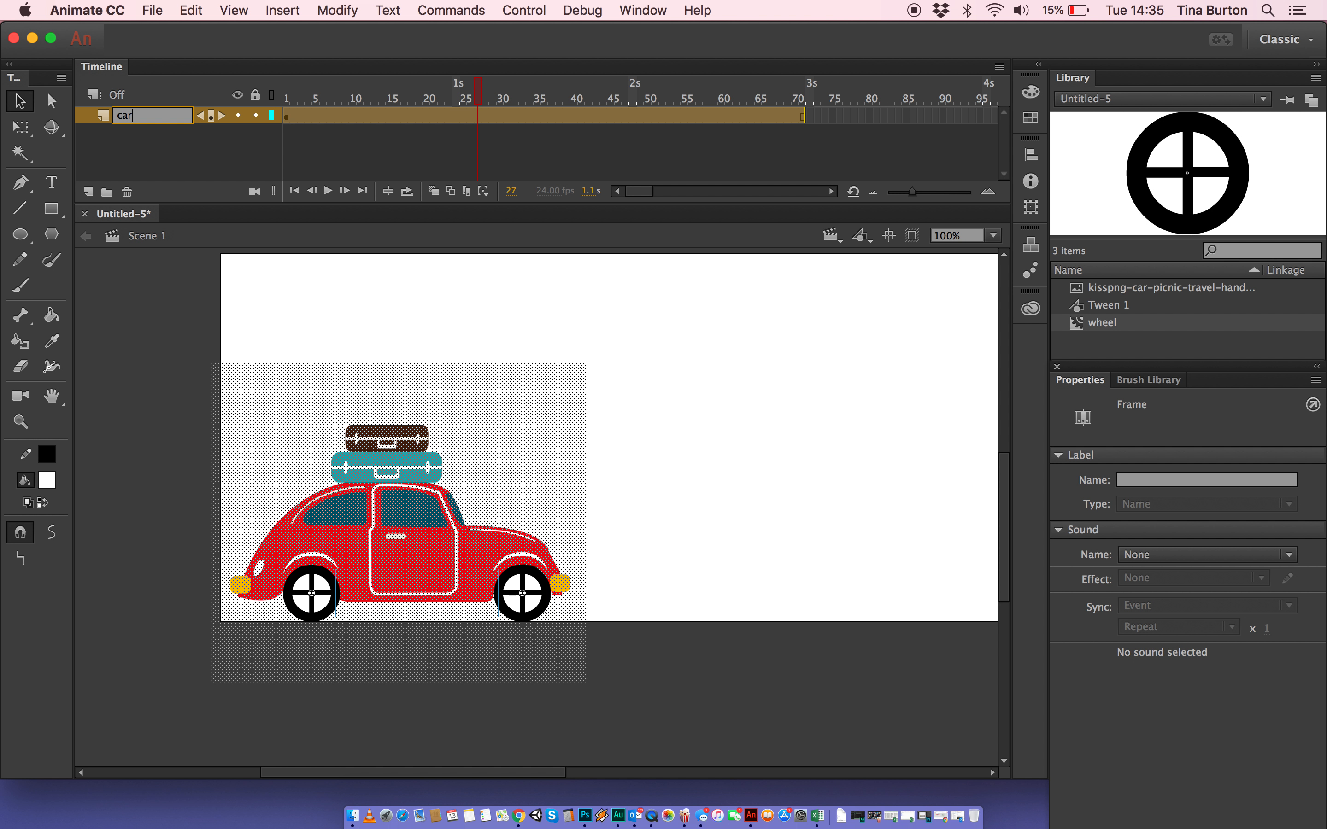
pyautogui.write('AndWheels')
pyautogui.click(155, 287)
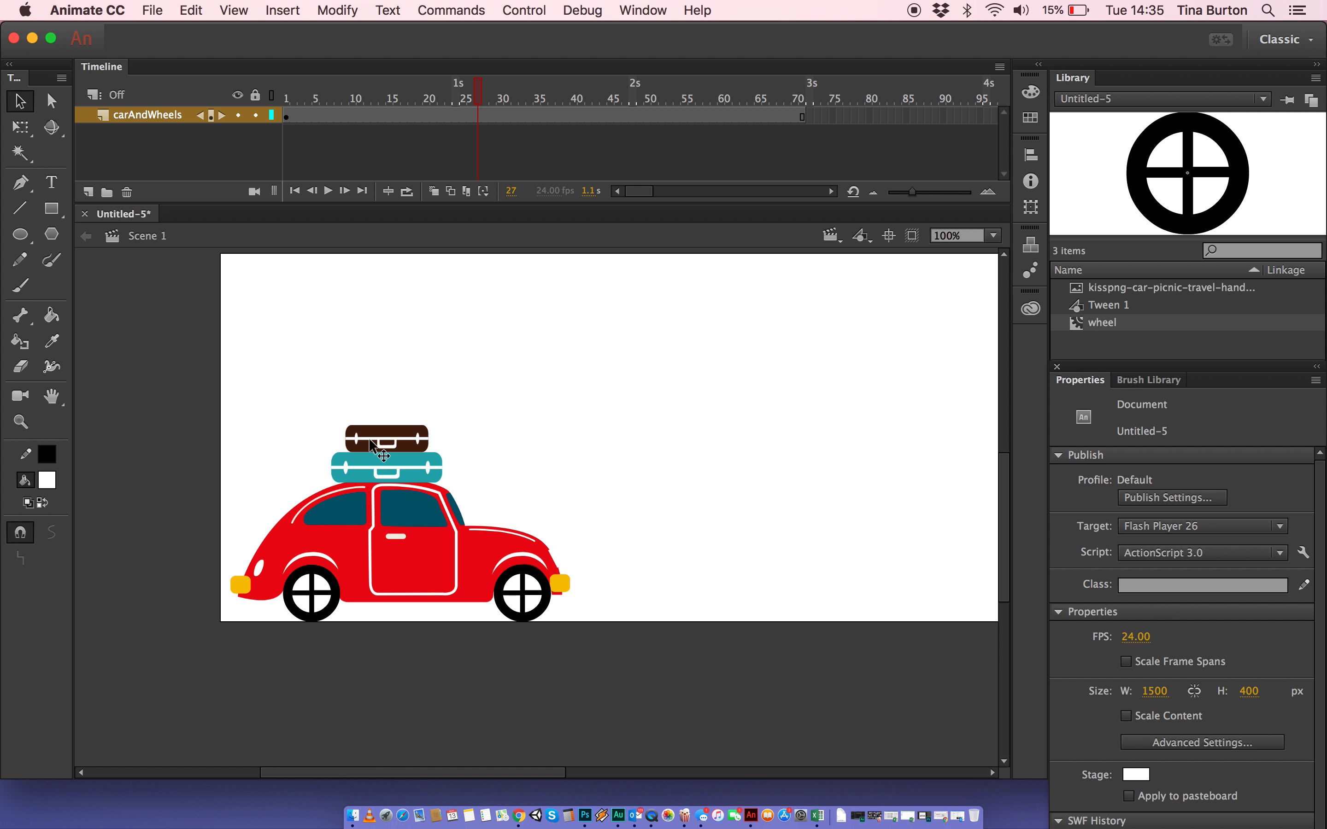
# Create a classic tween across the frames of the carAndWheels layer
pyautogui.click(479, 115)
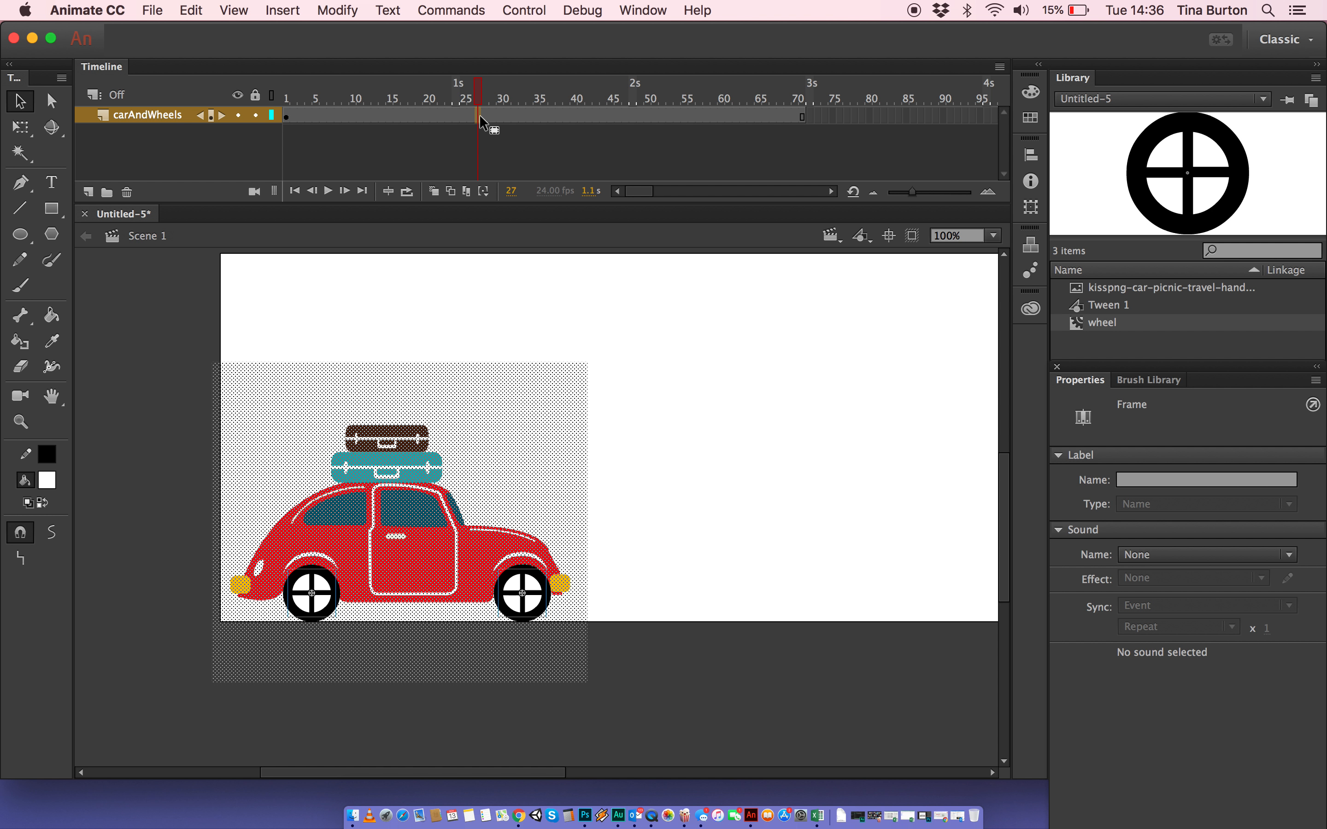
pyautogui.rightClick(479, 116)
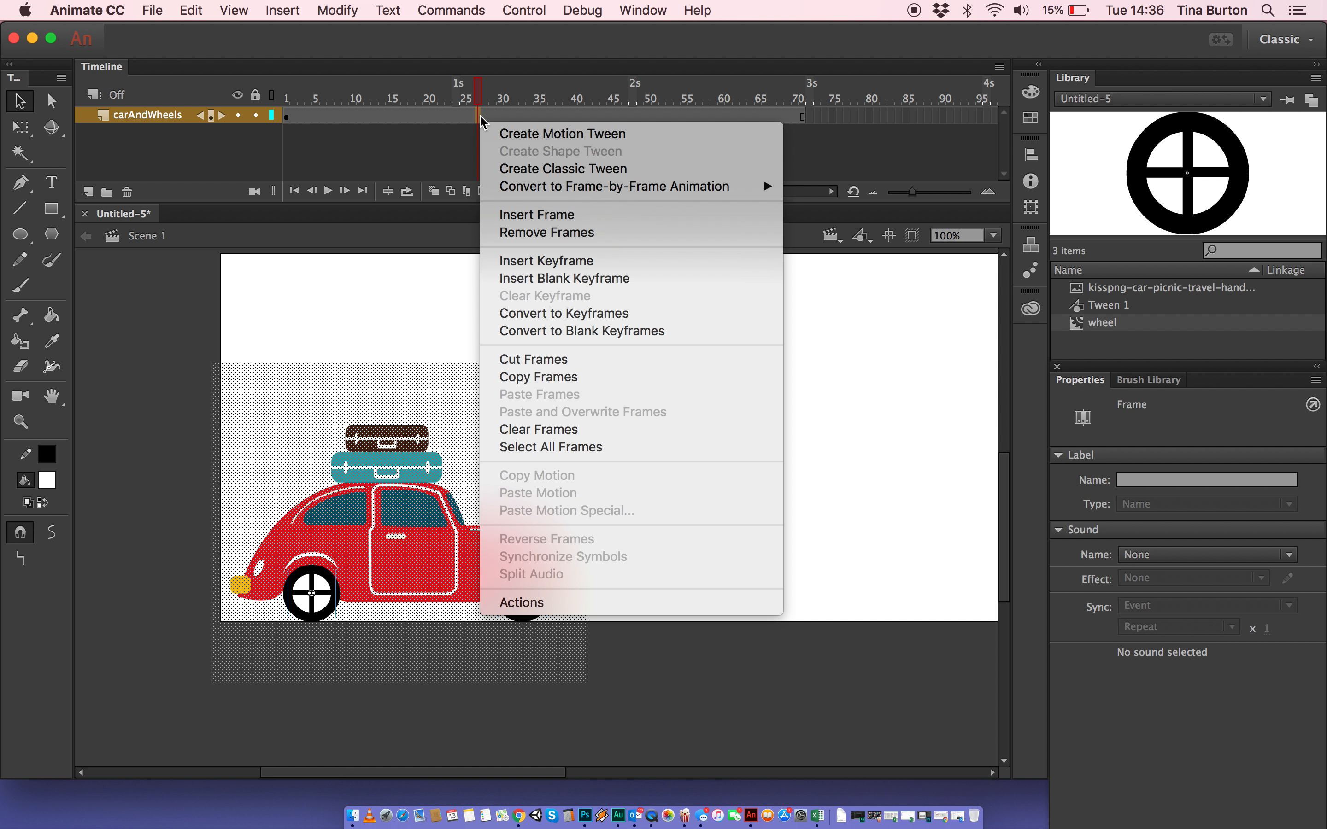
pyautogui.click(508, 170)
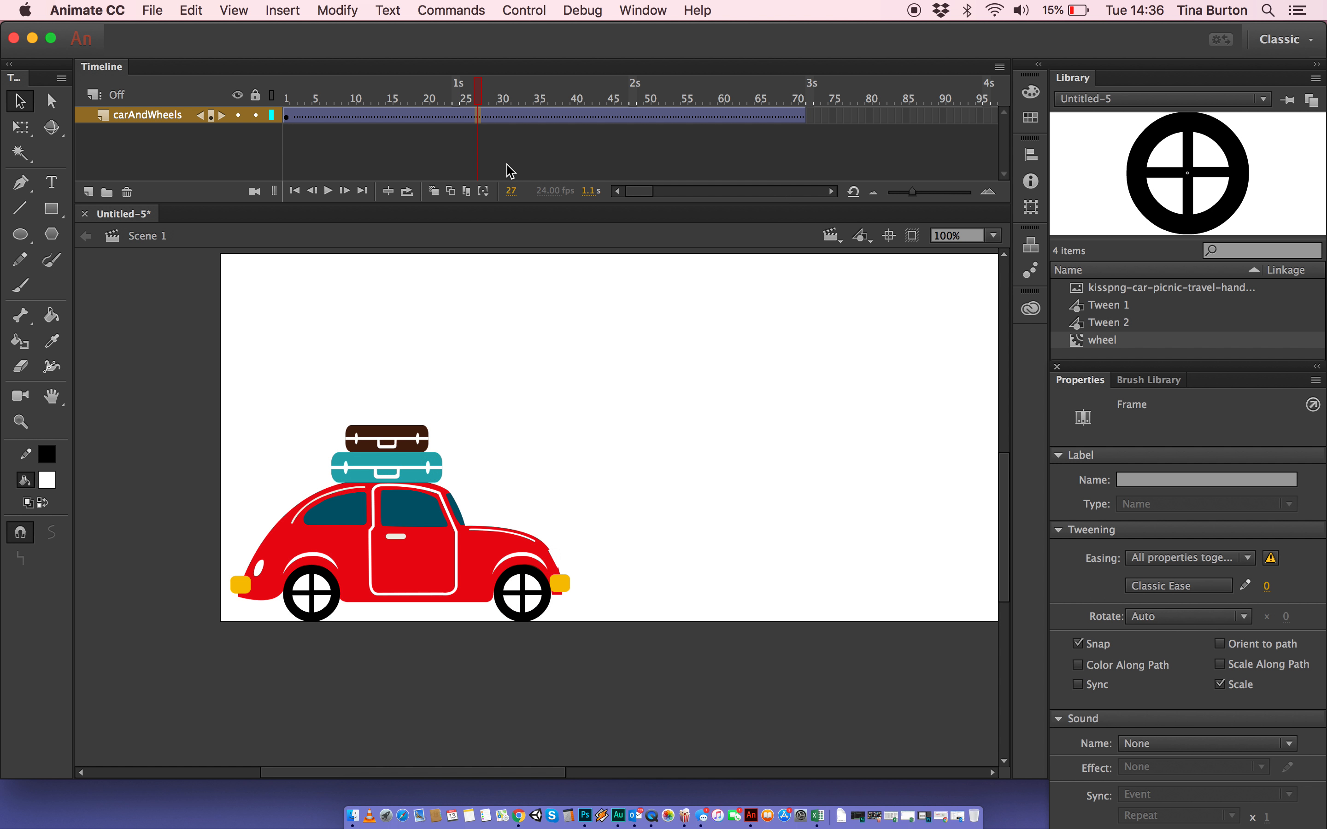
# Check the tween's start at frame 1 and insert a keyframe at frame 71 to end it
pyautogui.moveTo(477, 83); pyautogui.dragTo(255, 116)
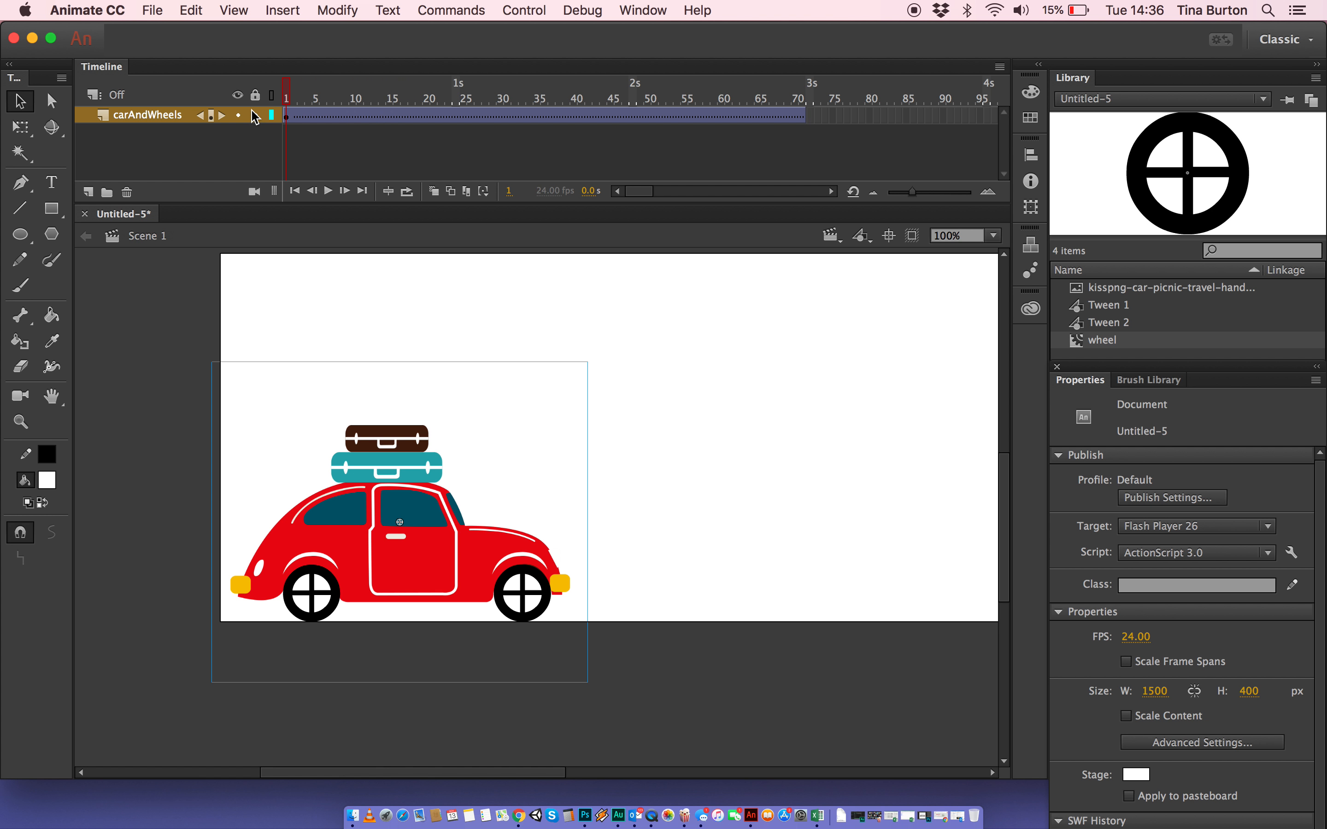
pyautogui.click(286, 118)
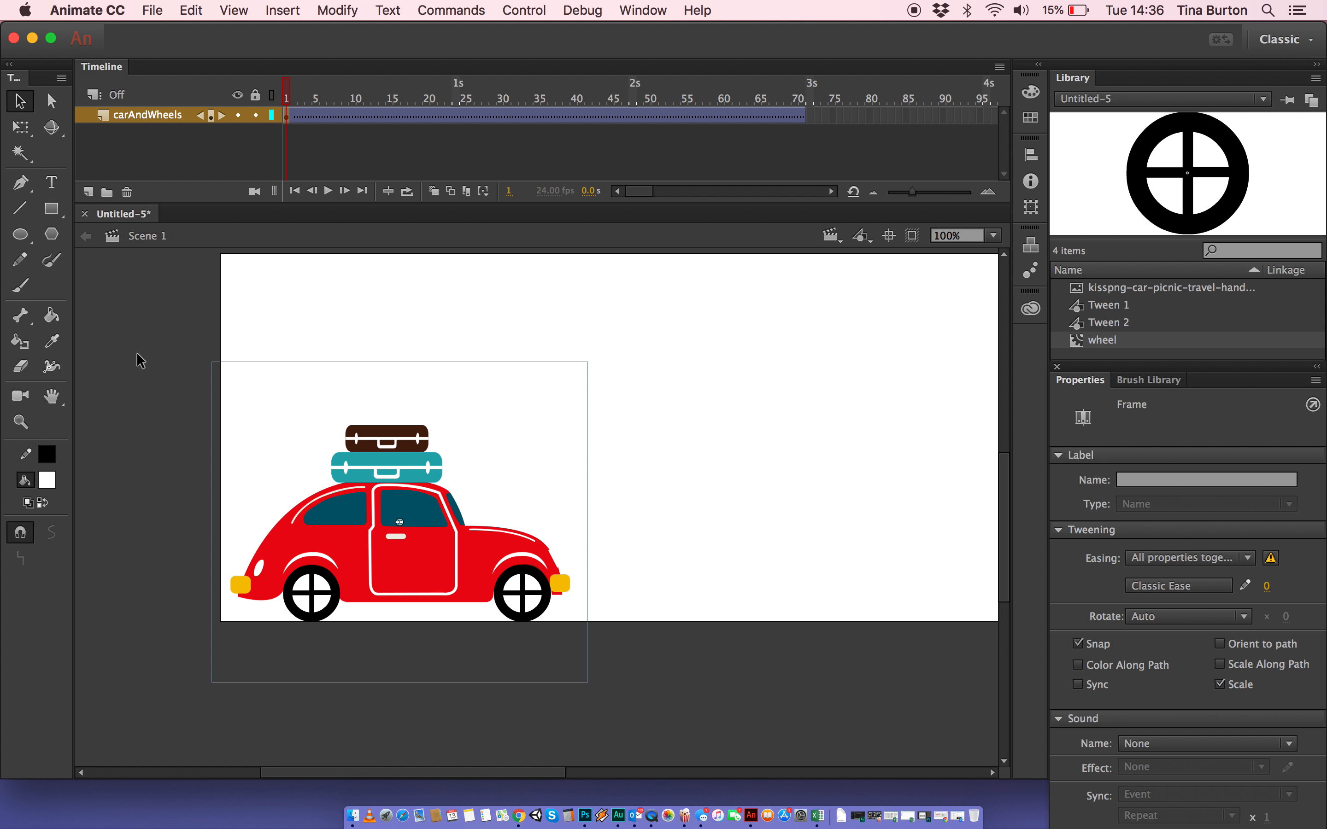
pyautogui.click(801, 116)
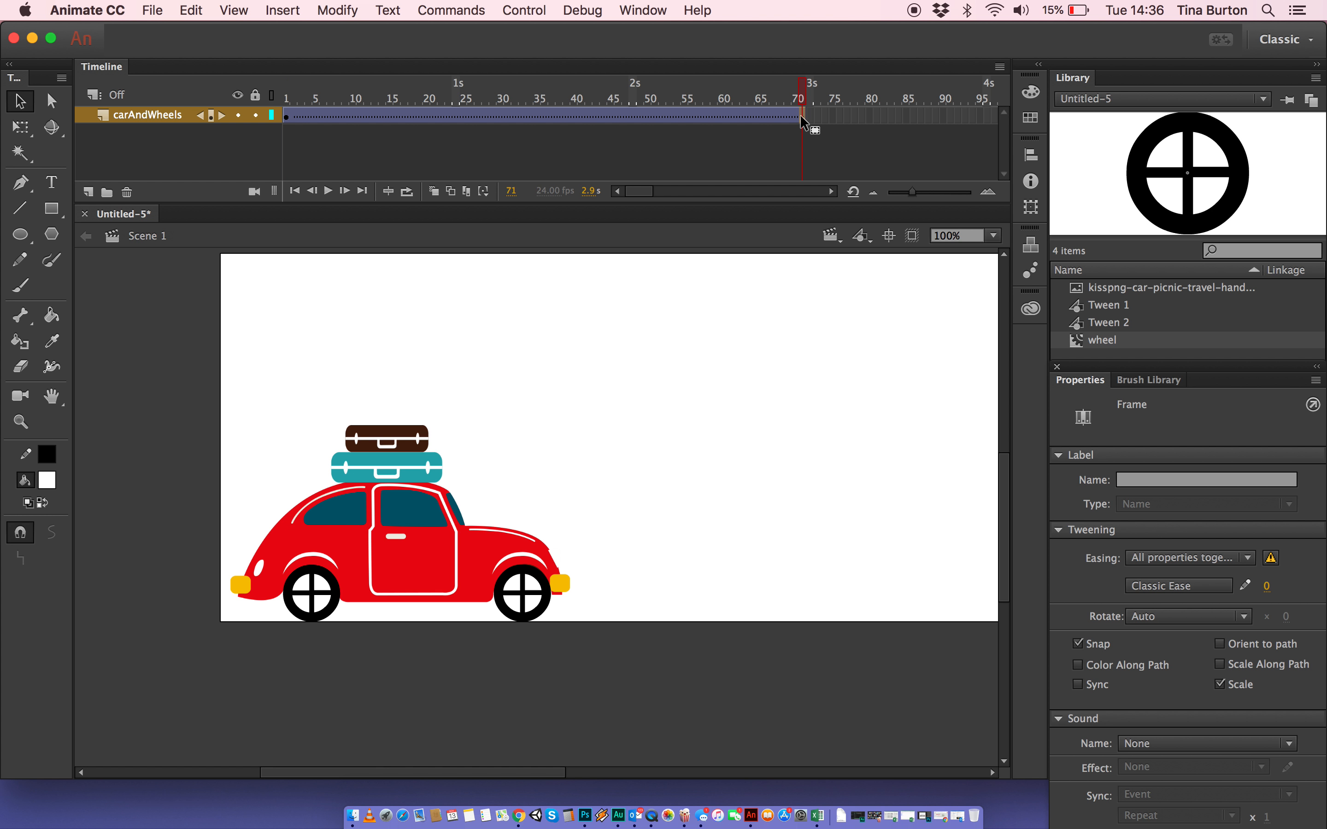
pyautogui.press('F6')
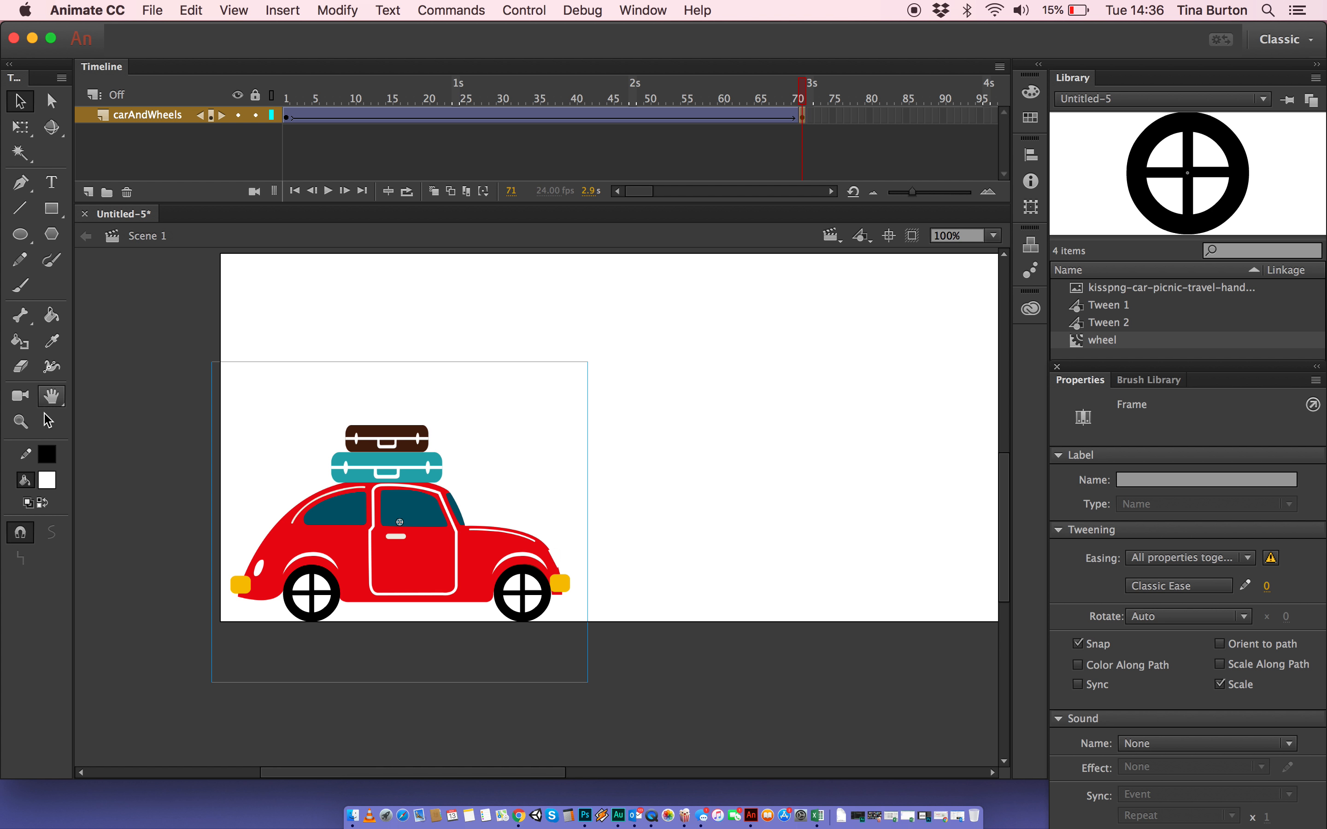
# Move the car just off the stage's left edge at frame 1, about X -197, and just off its right edge at frame 71
pyautogui.click(20, 421)
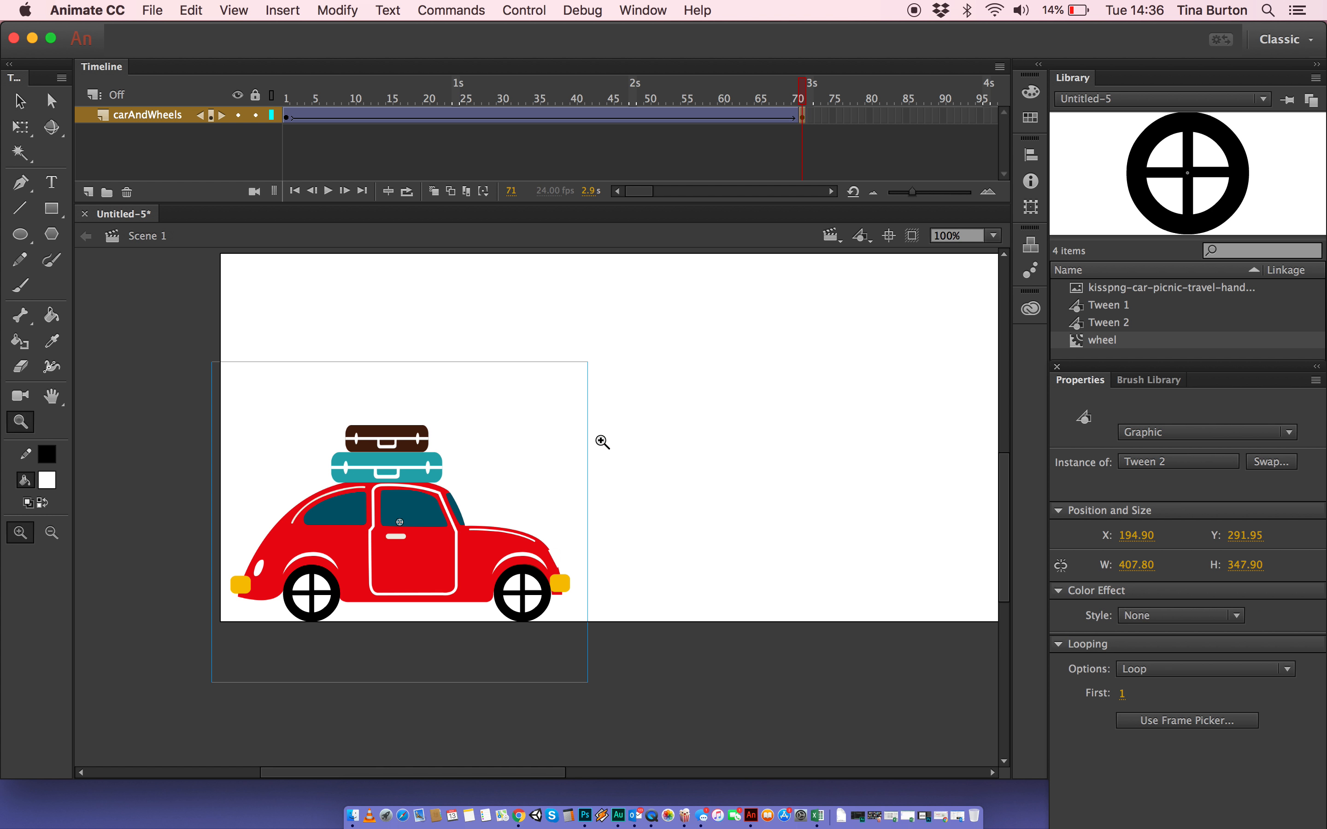
pyautogui.keyDown('alt'); pyautogui.click(603, 443); pyautogui.keyUp('alt')
pyautogui.keyDown('alt'); pyautogui.click(680, 513); pyautogui.keyUp('alt')
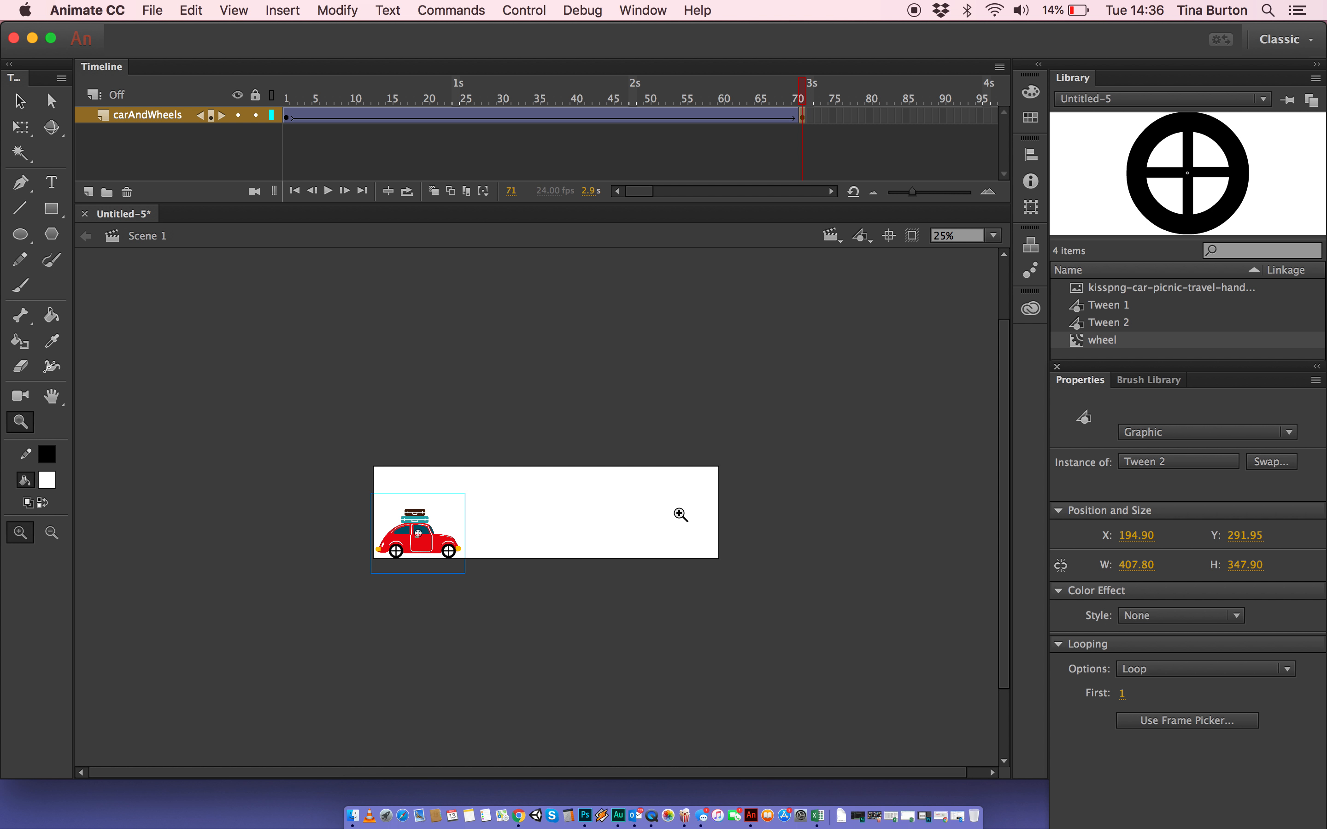
pyautogui.click(20, 101)
pyautogui.moveTo(802, 84); pyautogui.dragTo(249, 75)
pyautogui.moveTo(423, 546); pyautogui.dragTo(333, 545)
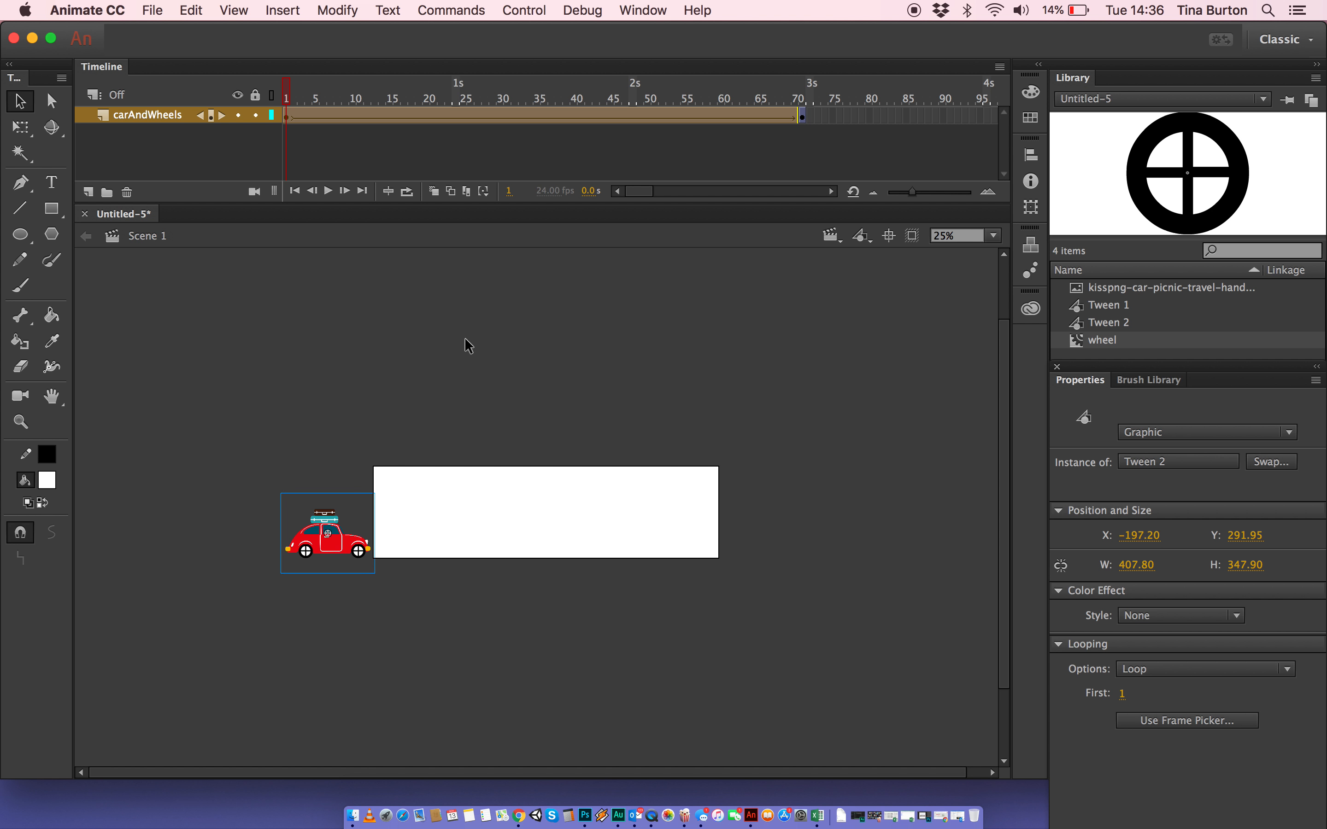
pyautogui.click(803, 118)
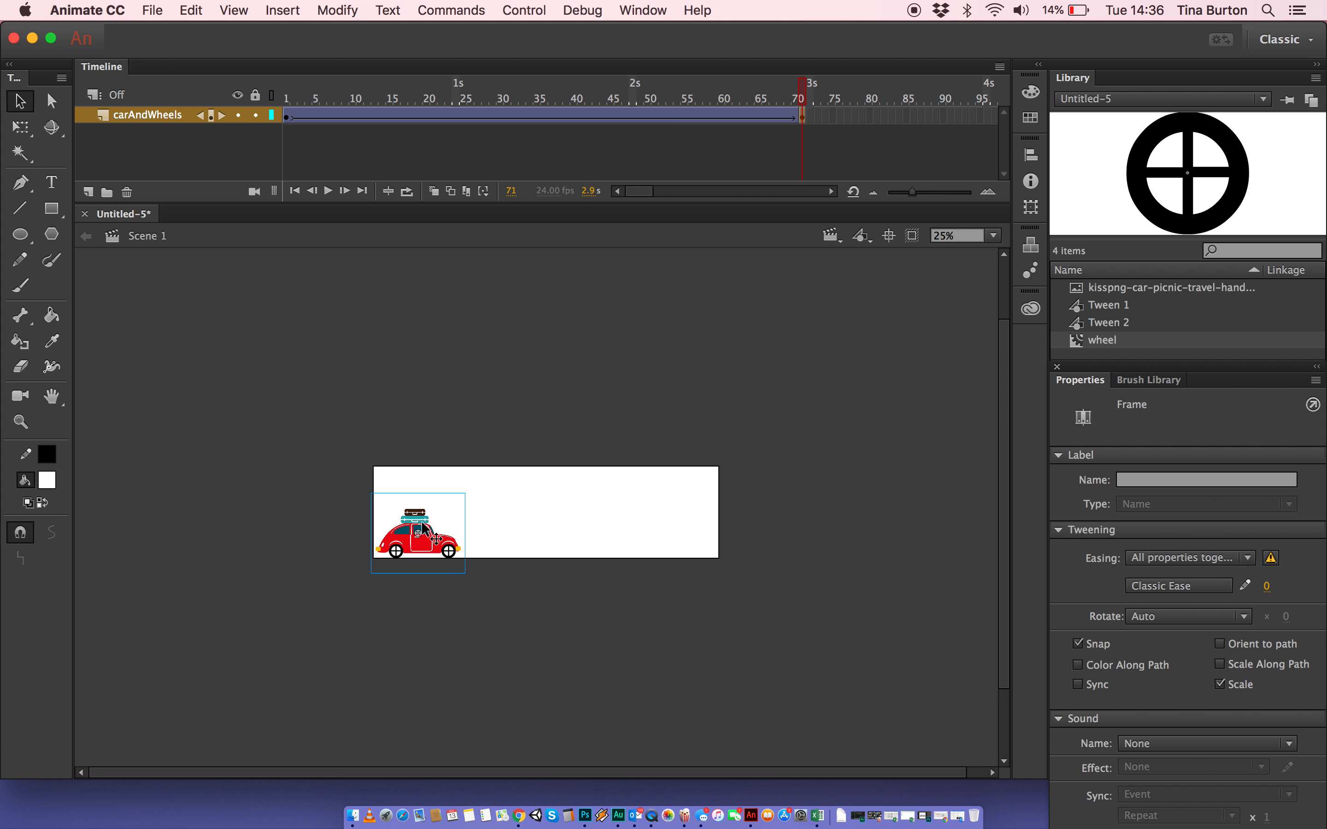
pyautogui.moveTo(423, 525); pyautogui.dragTo(766, 522)
# Test the movie to check the car driving across the stage, and close the preview
pyautogui.press('super+Return')
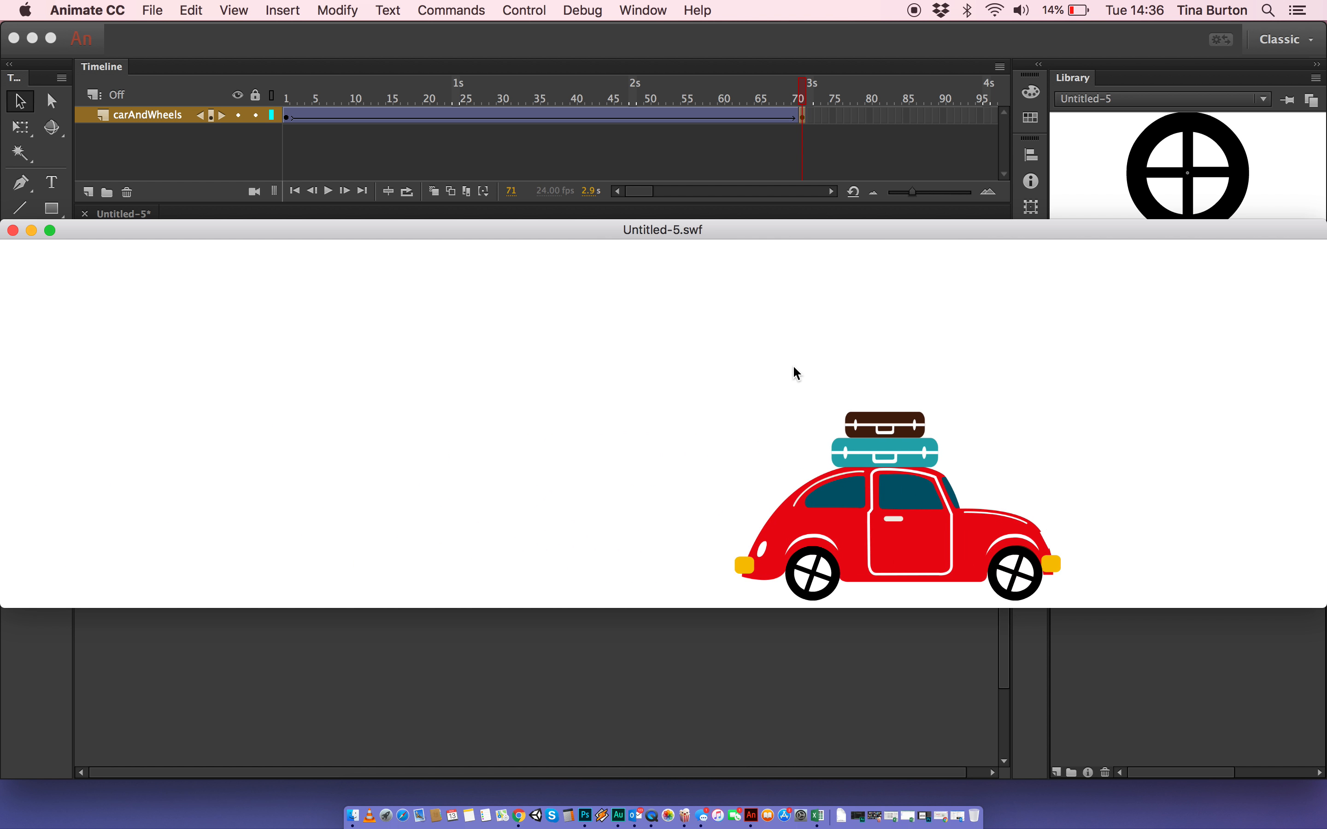
pyautogui.click(13, 230)
pyautogui.click(643, 341)
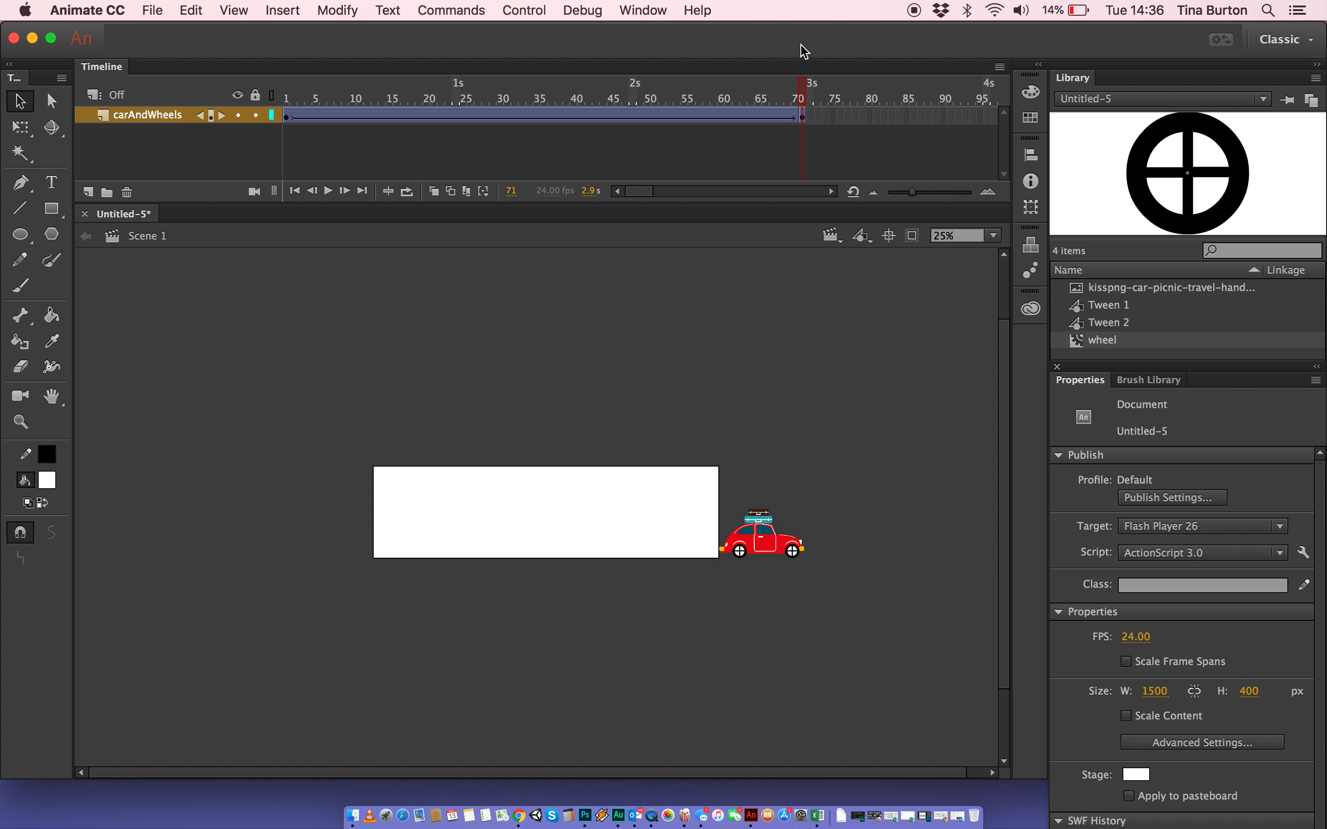
# Insert nine frames into the tween from around frame 41 to push its end keyframe to frame 80 and slow the car
pyautogui.moveTo(807, 95); pyautogui.dragTo(592, 89)
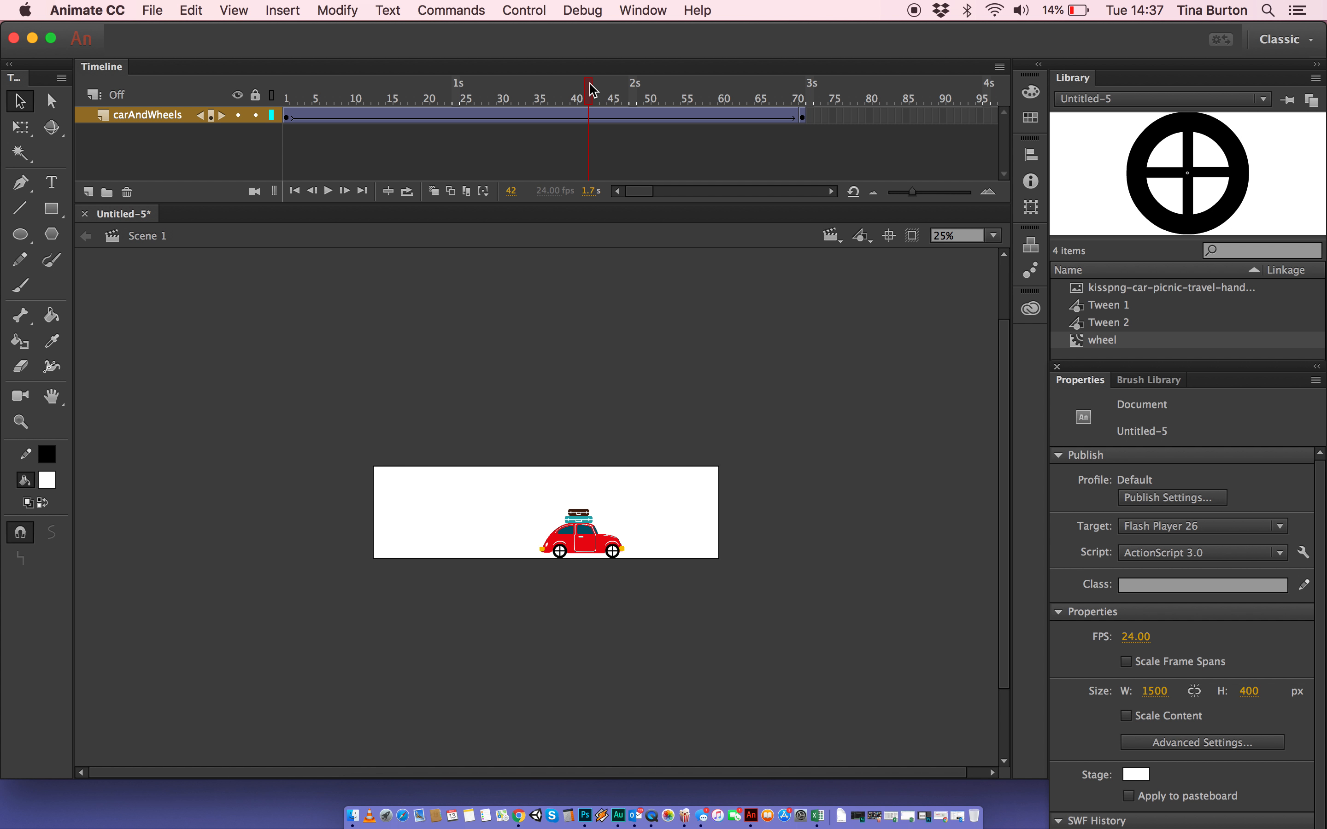
pyautogui.moveTo(591, 89)
pyautogui.mouseDown()
pyautogui.moveTo(512, 99)
pyautogui.moveTo(583, 104)
pyautogui.mouseUp()
pyautogui.moveTo(590, 100); pyautogui.dragTo(588, 99)
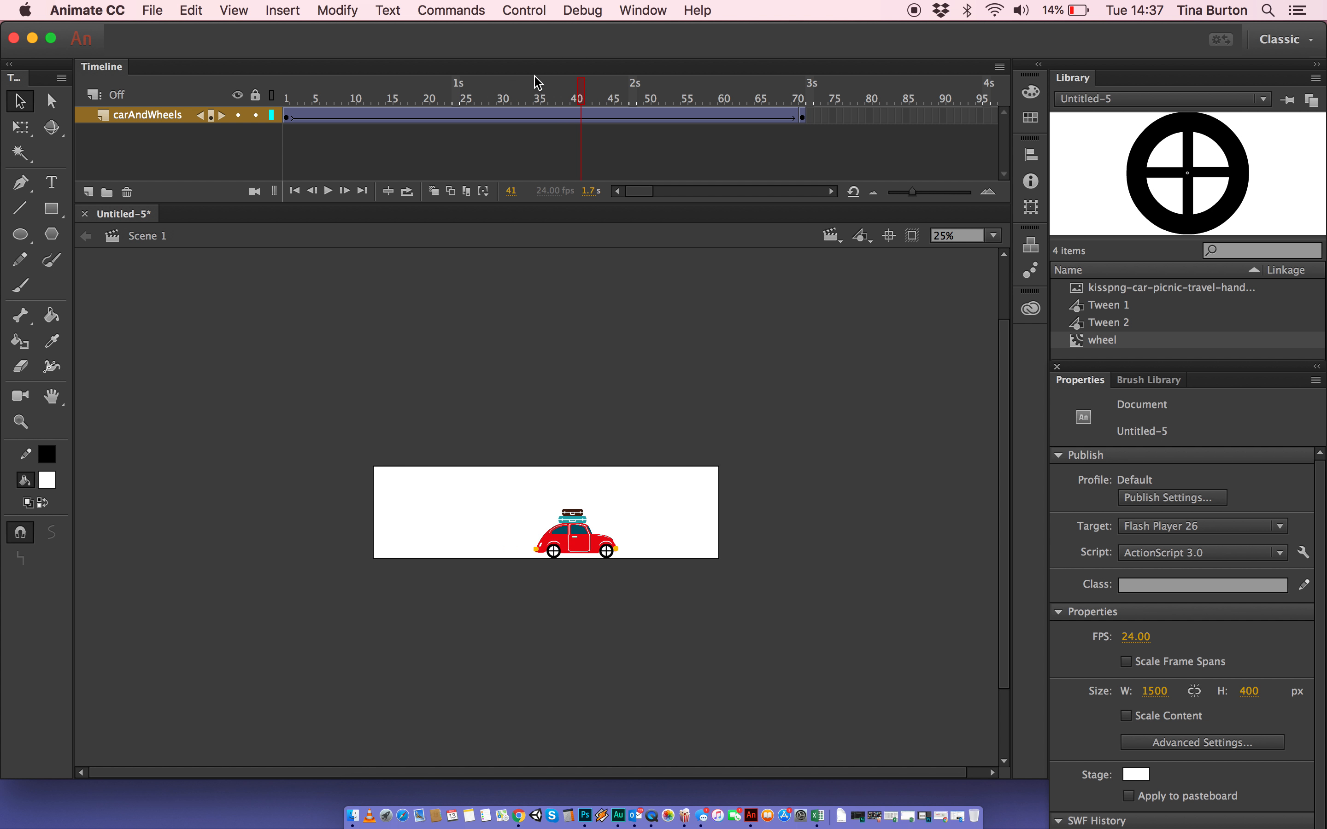
pyautogui.press('F5')
pyautogui.press('F5')
pyautogui.press('F5')
pyautogui.press('F5')
pyautogui.press('F5')
pyautogui.press('F5')
pyautogui.press('F5')
pyautogui.press('F5')
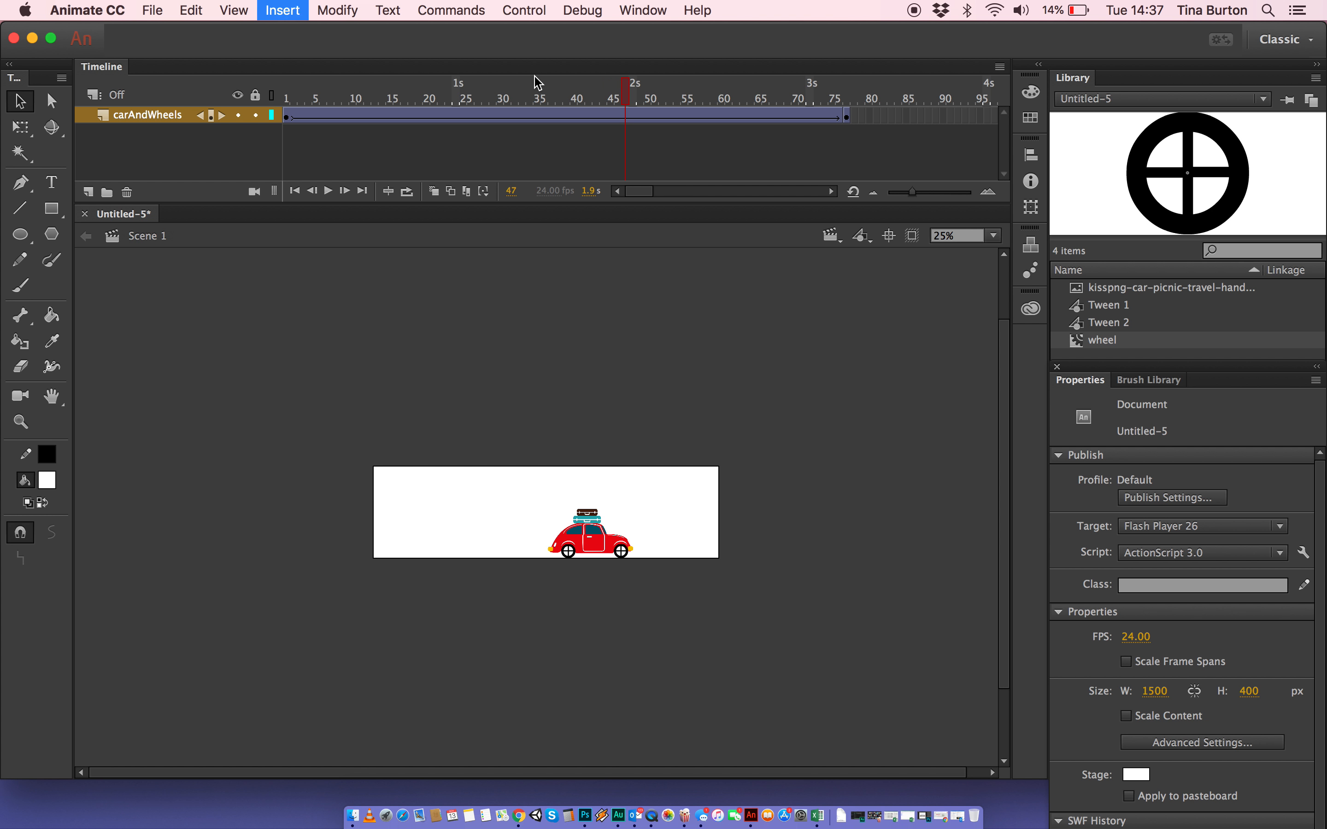
pyautogui.press('F5')
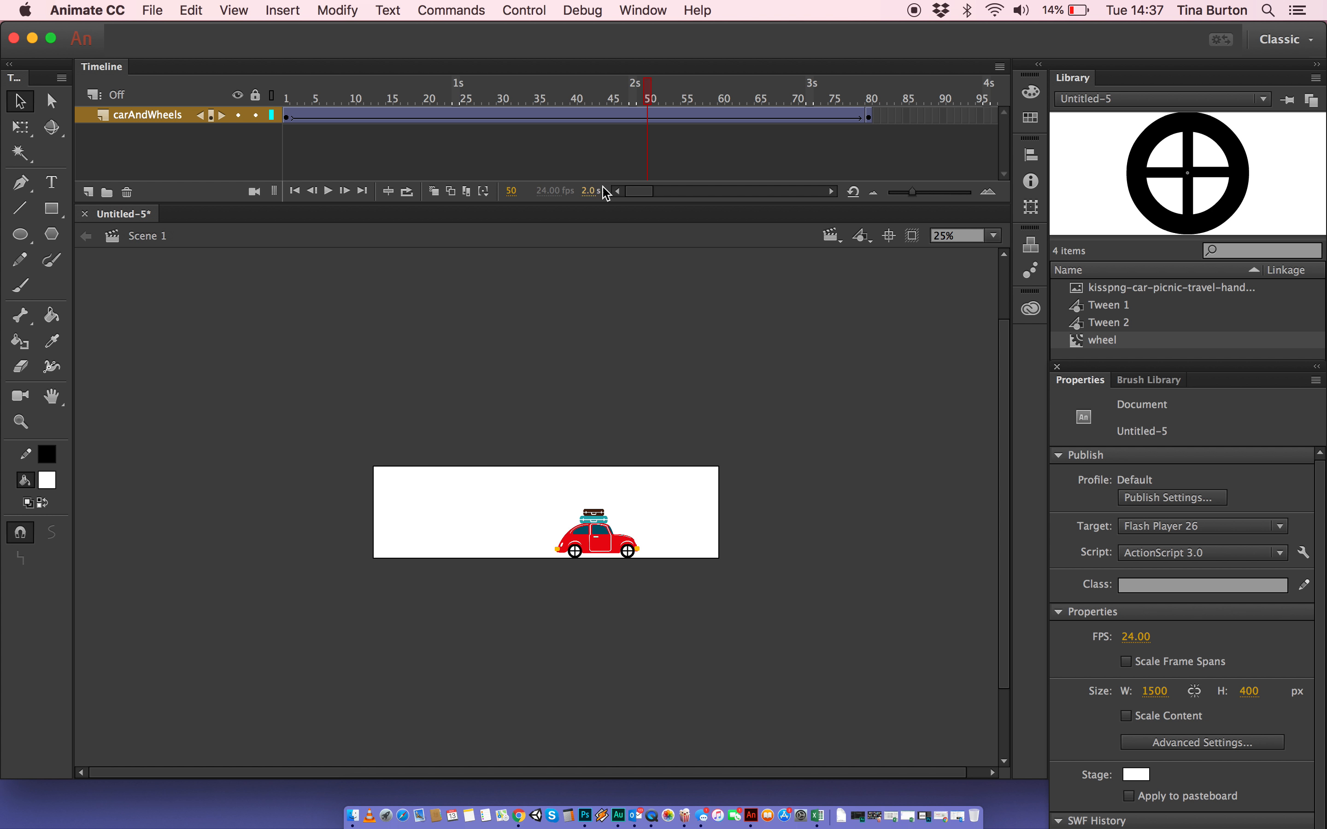
# Try to move the tween's end keyframe from frame 80 further along the timeline
pyautogui.moveTo(636, 191); pyautogui.dragTo(652, 196)
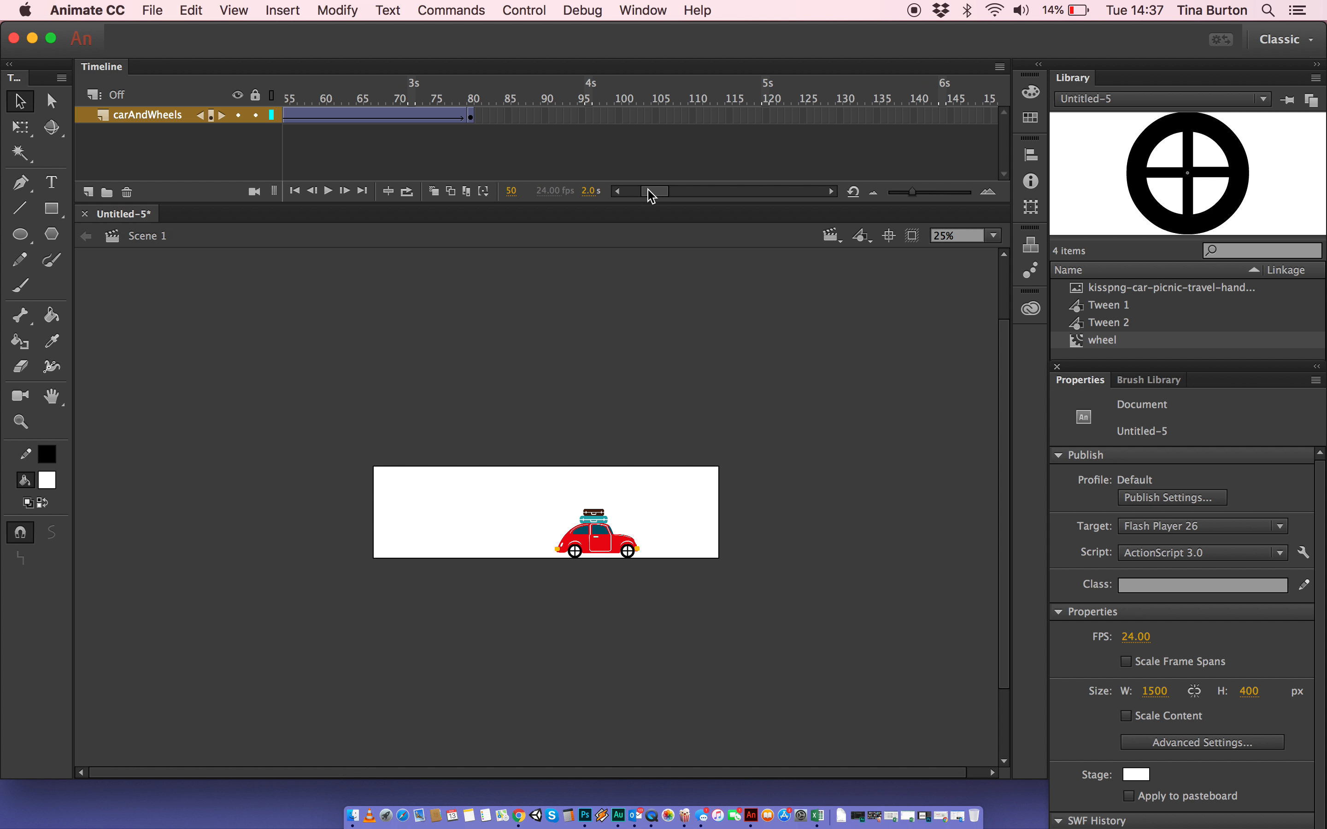
pyautogui.click(470, 116)
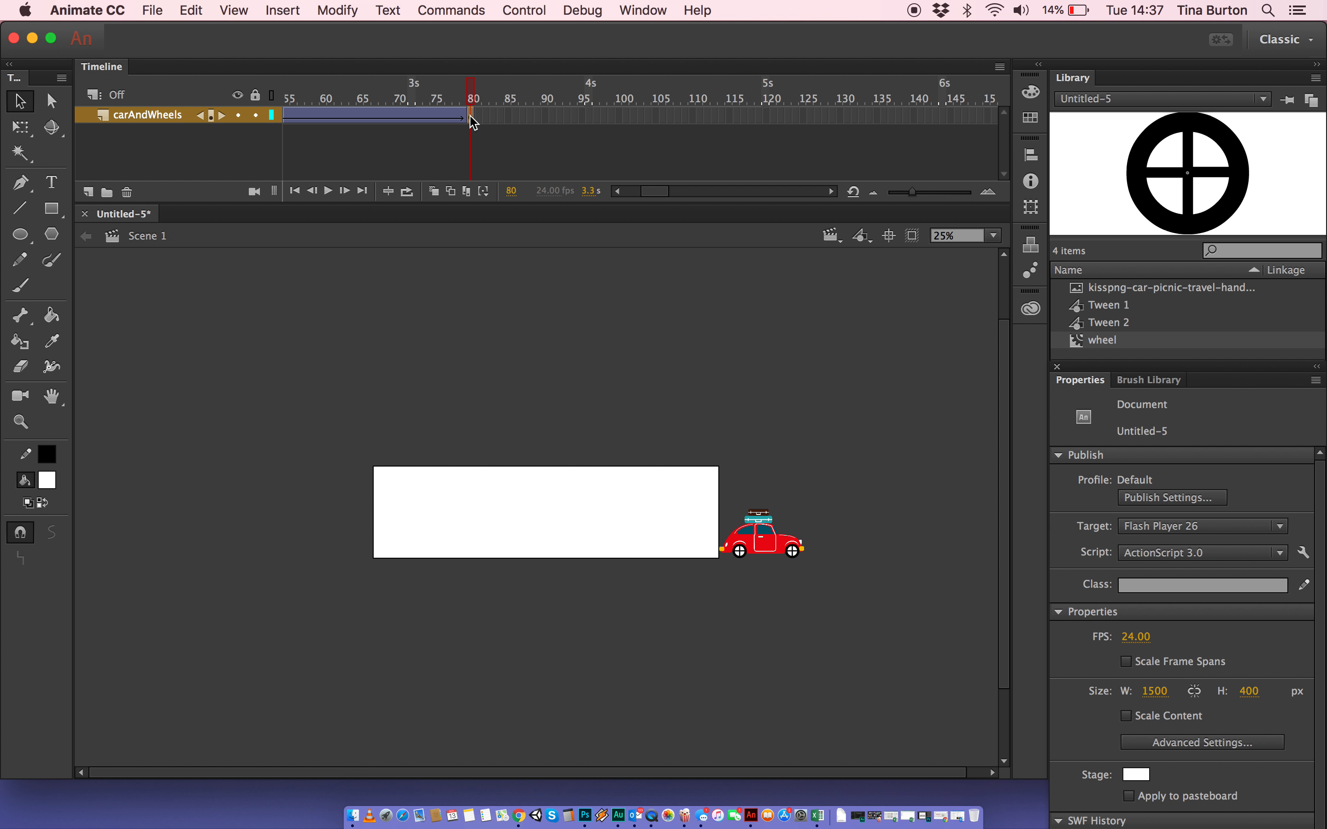
pyautogui.moveTo(470, 115); pyautogui.dragTo(638, 106)
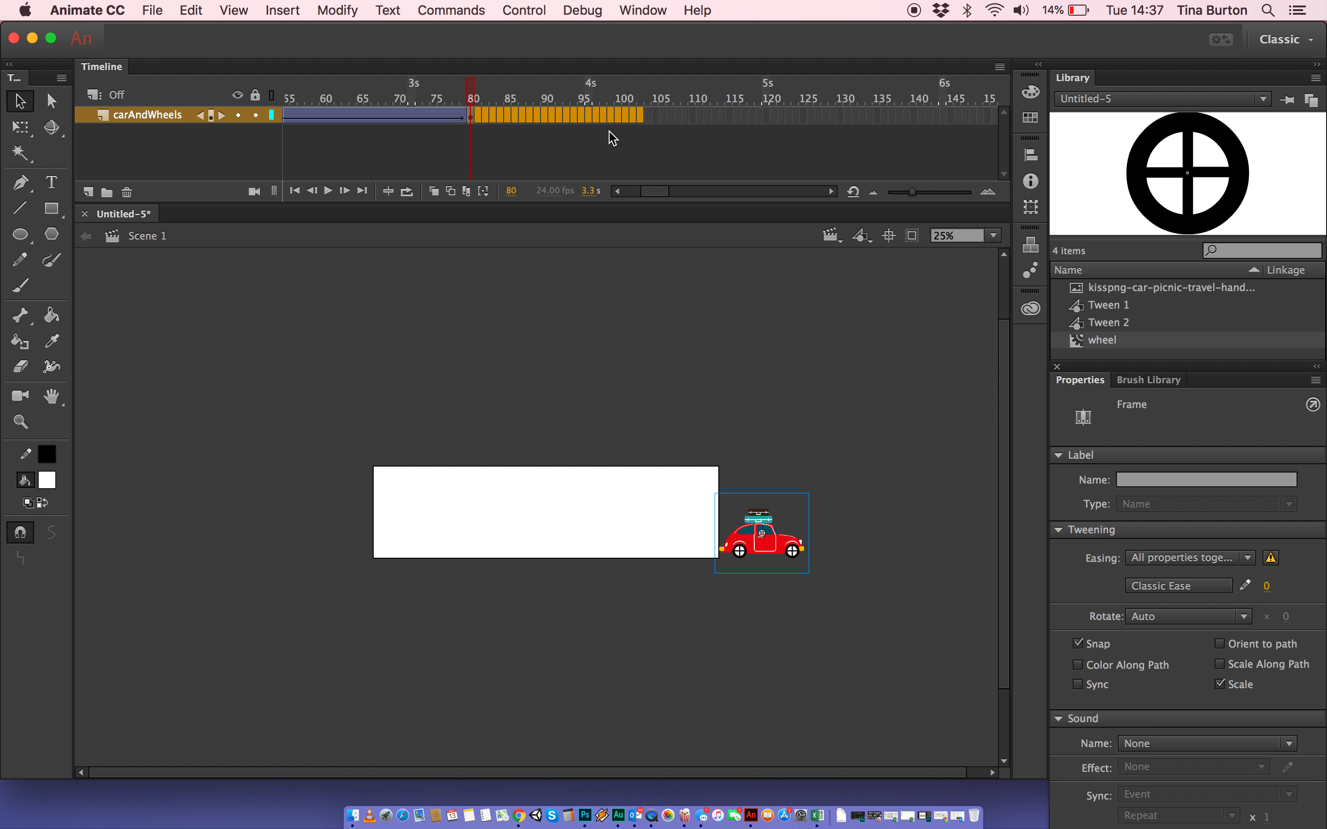
pyautogui.click(607, 132)
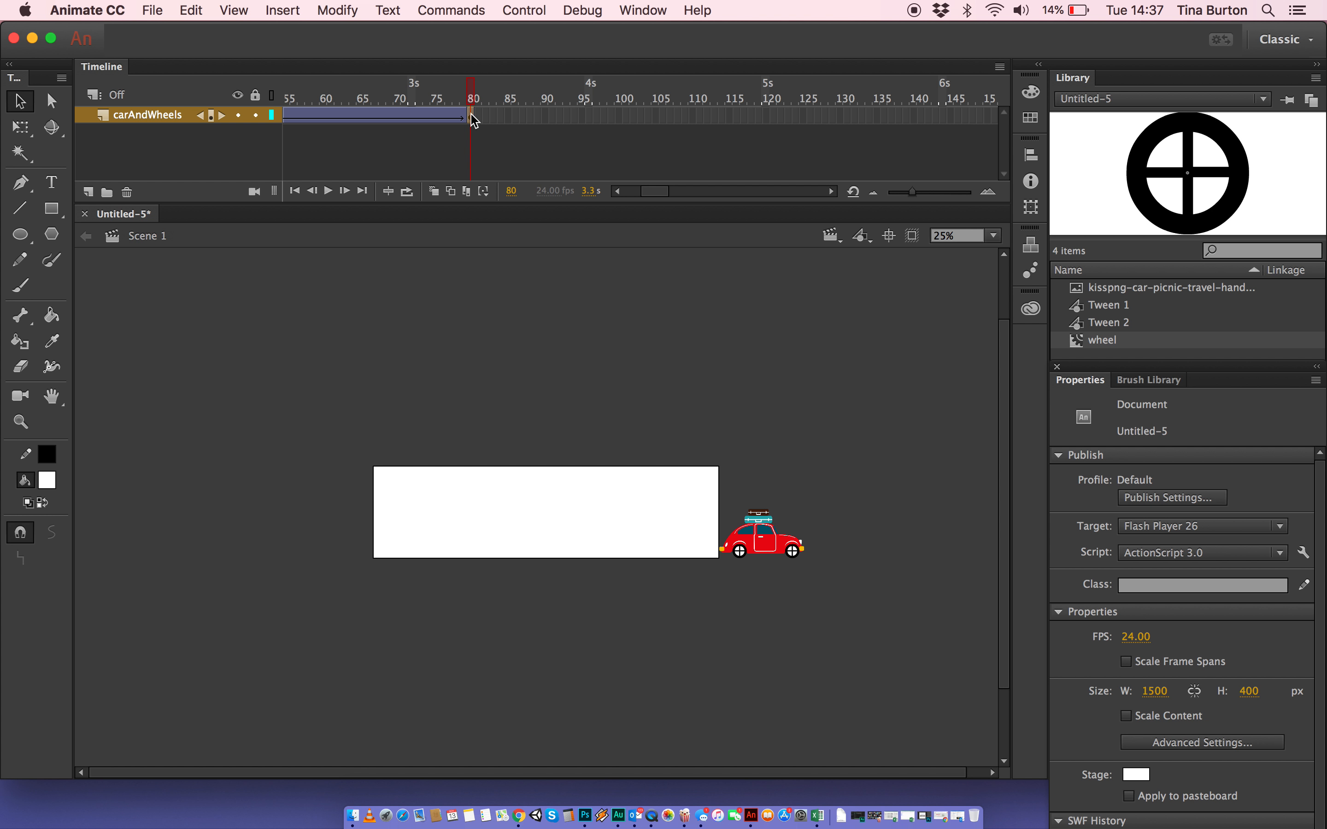
pyautogui.moveTo(470, 115); pyautogui.dragTo(652, 118)
pyautogui.click(555, 162)
pyautogui.moveTo(471, 115); pyautogui.dragTo(530, 144)
pyautogui.click(530, 144)
pyautogui.click(435, 98)
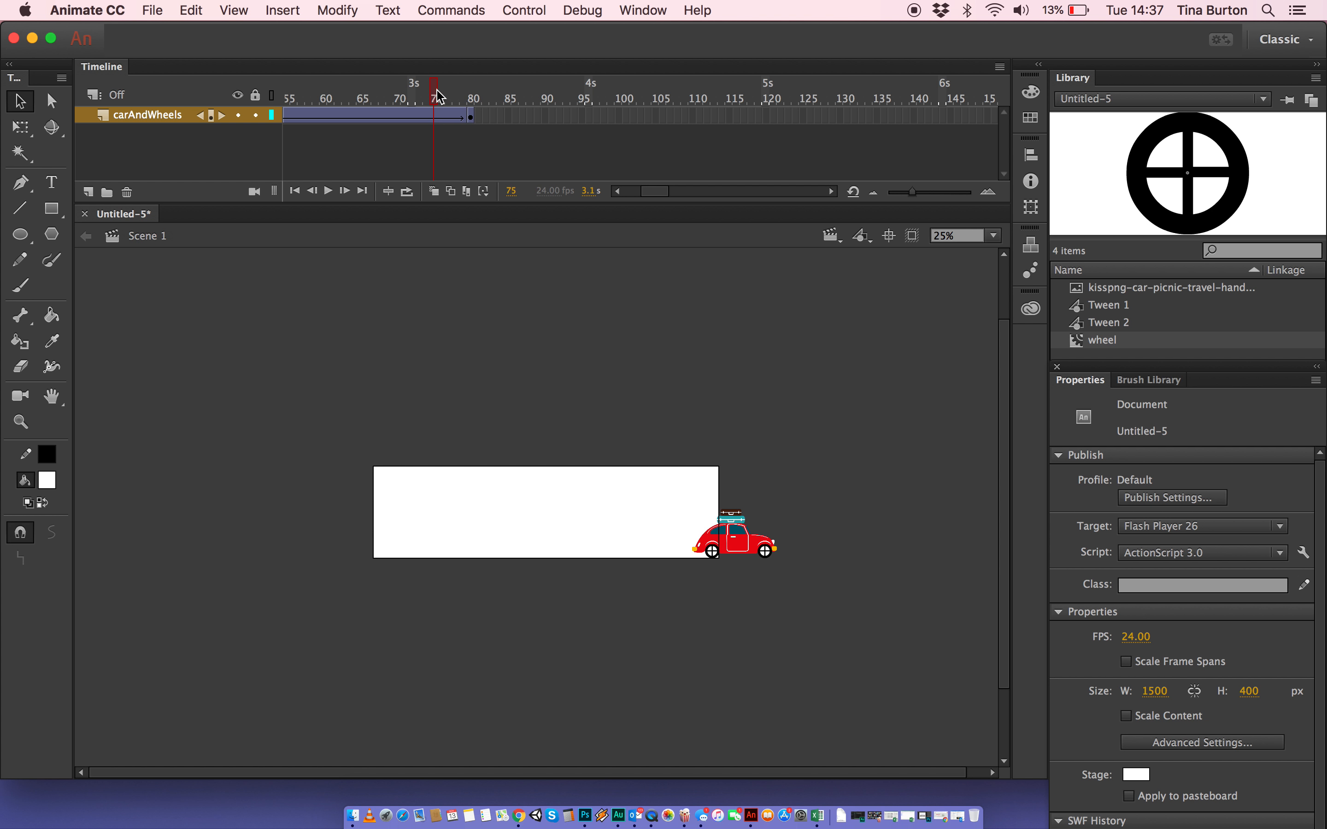
# Move the car tween's end keyframe from frame 80 to frame 141 to slow the drive across the stage
pyautogui.click(470, 116)
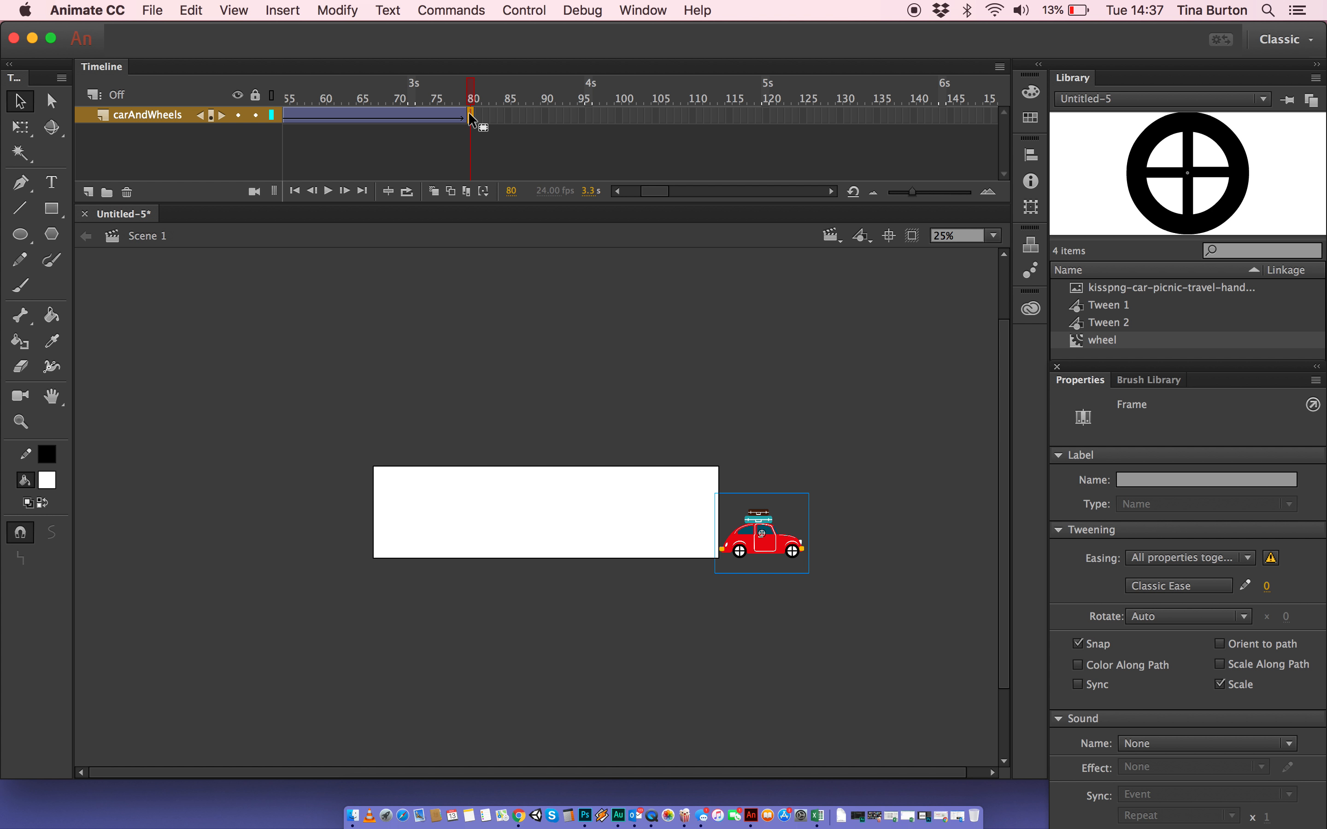
pyautogui.moveTo(469, 110); pyautogui.dragTo(735, 110)
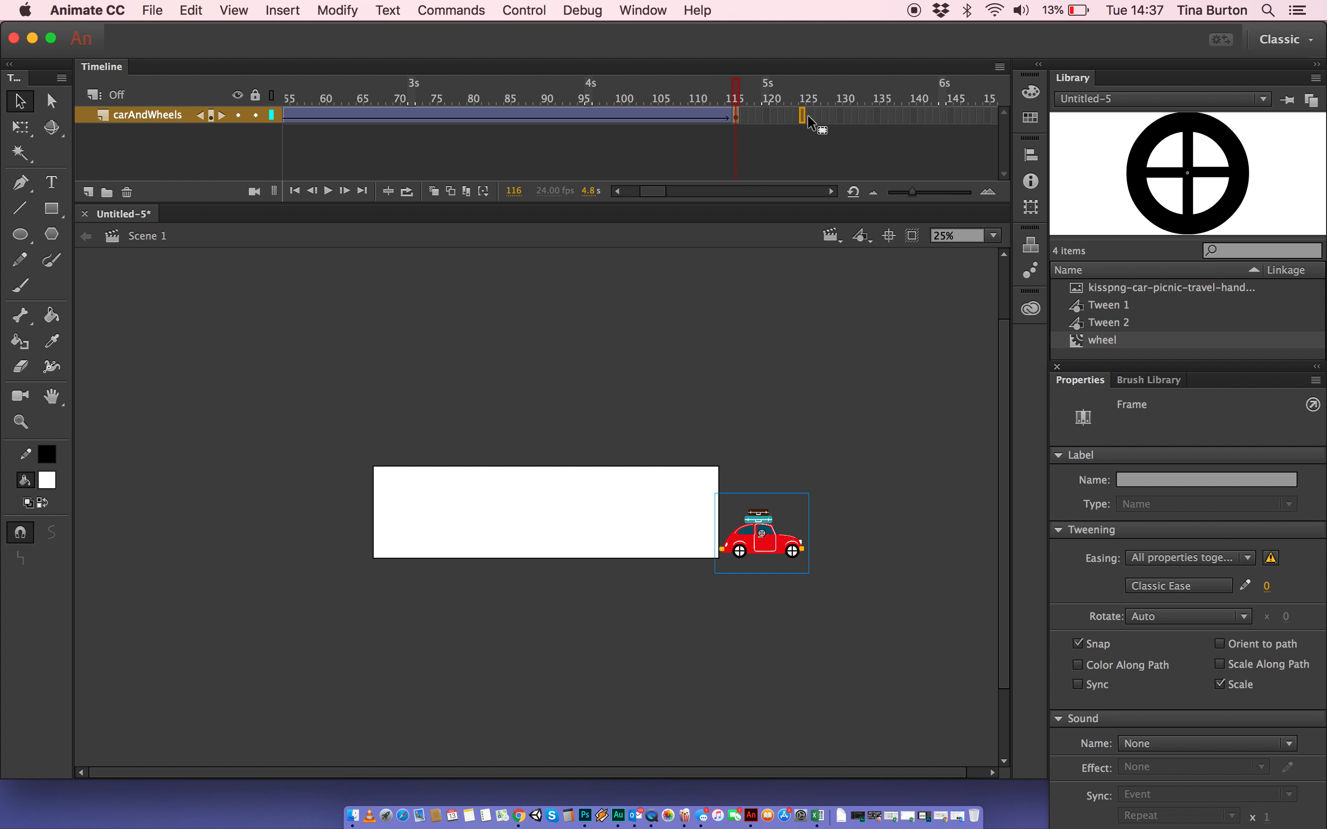
pyautogui.moveTo(908, 109); pyautogui.dragTo(917, 114)
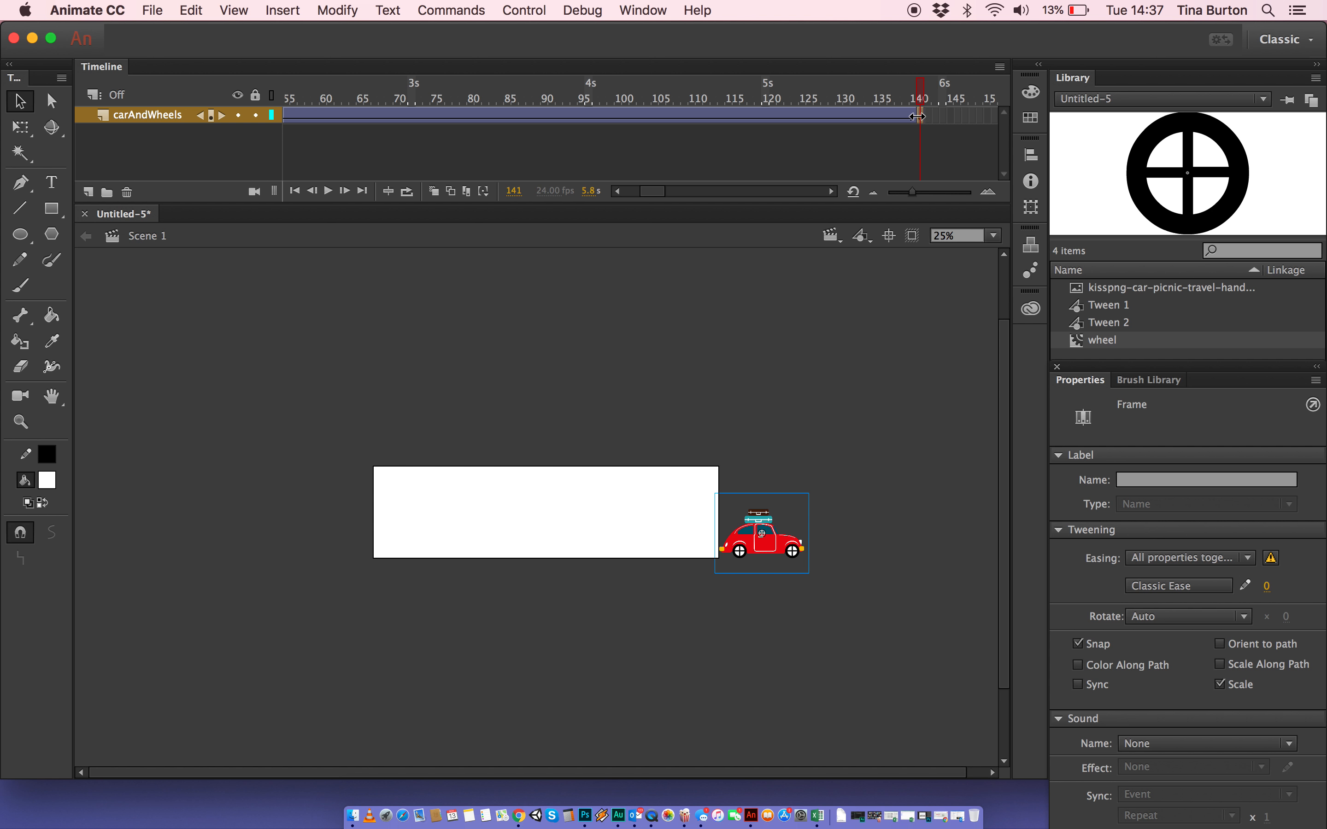
# Test the movie to check the slower car, close the preview and deselect the car
pyautogui.press('super+Return')
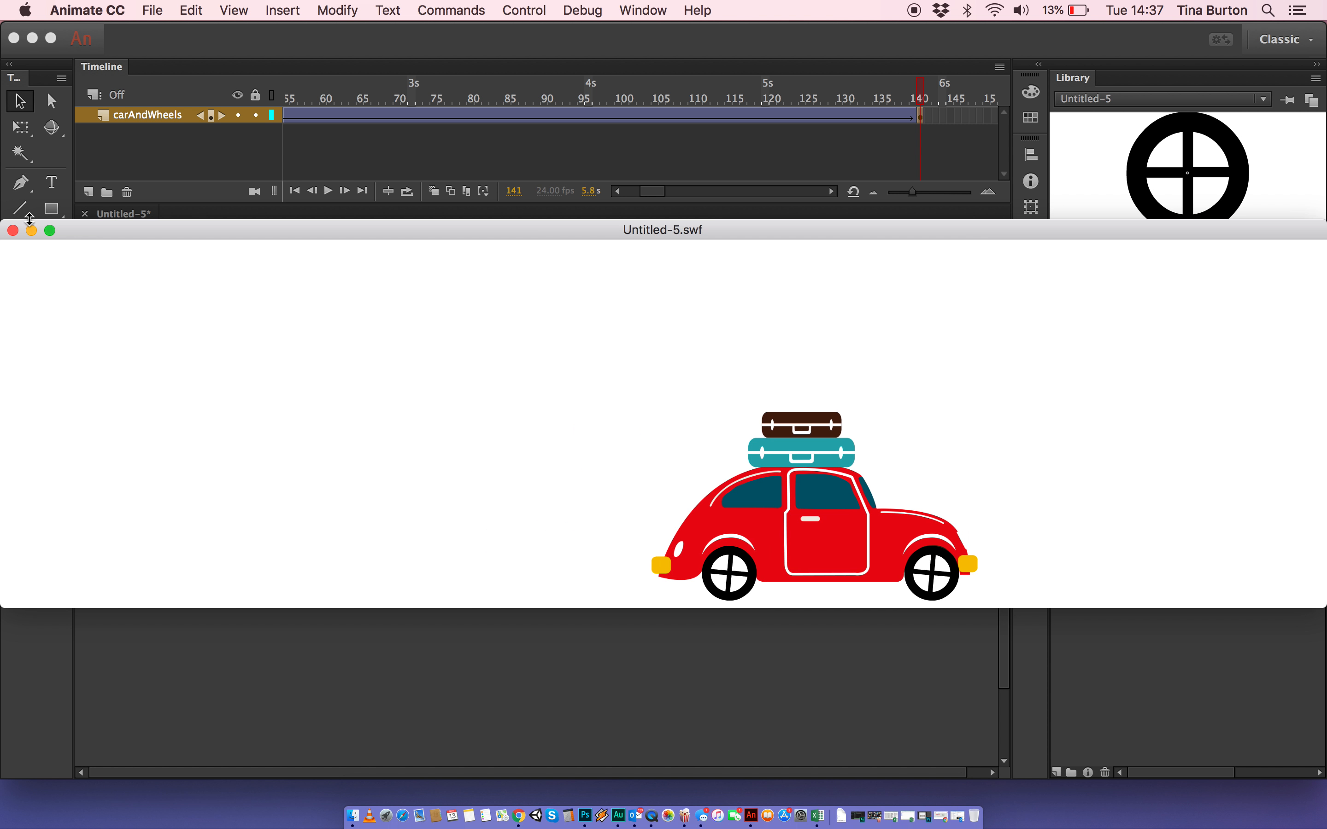
pyautogui.click(12, 230)
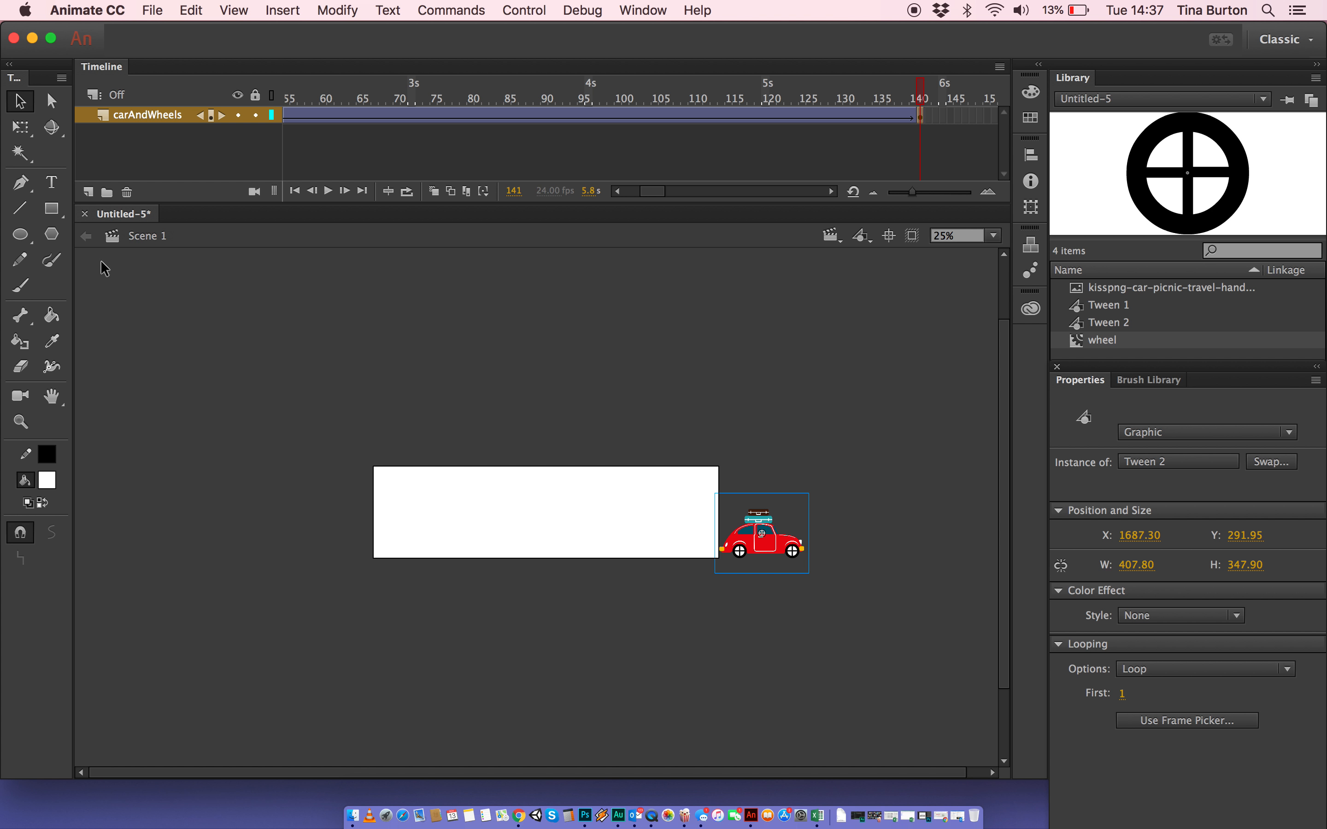
pyautogui.click(637, 372)
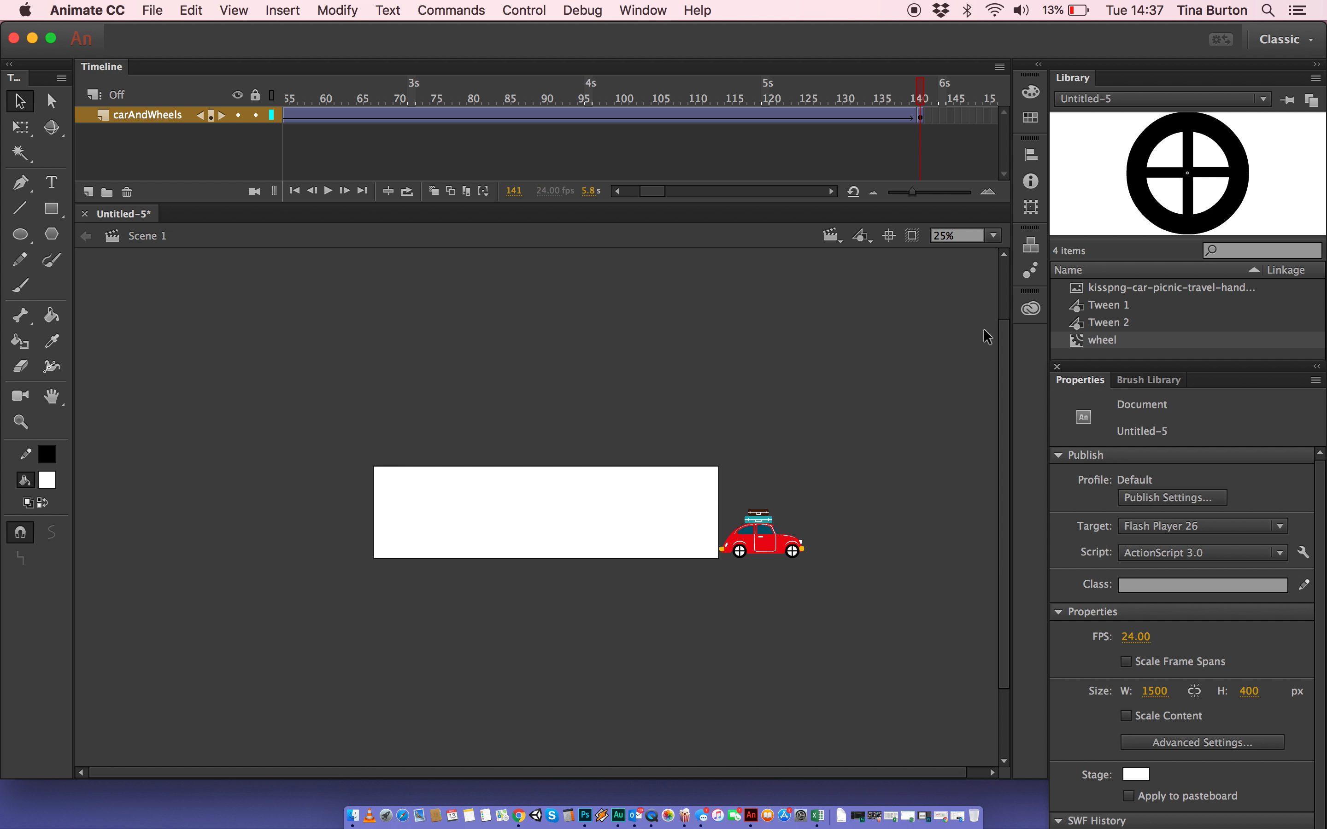
pyautogui.click(1075, 341)
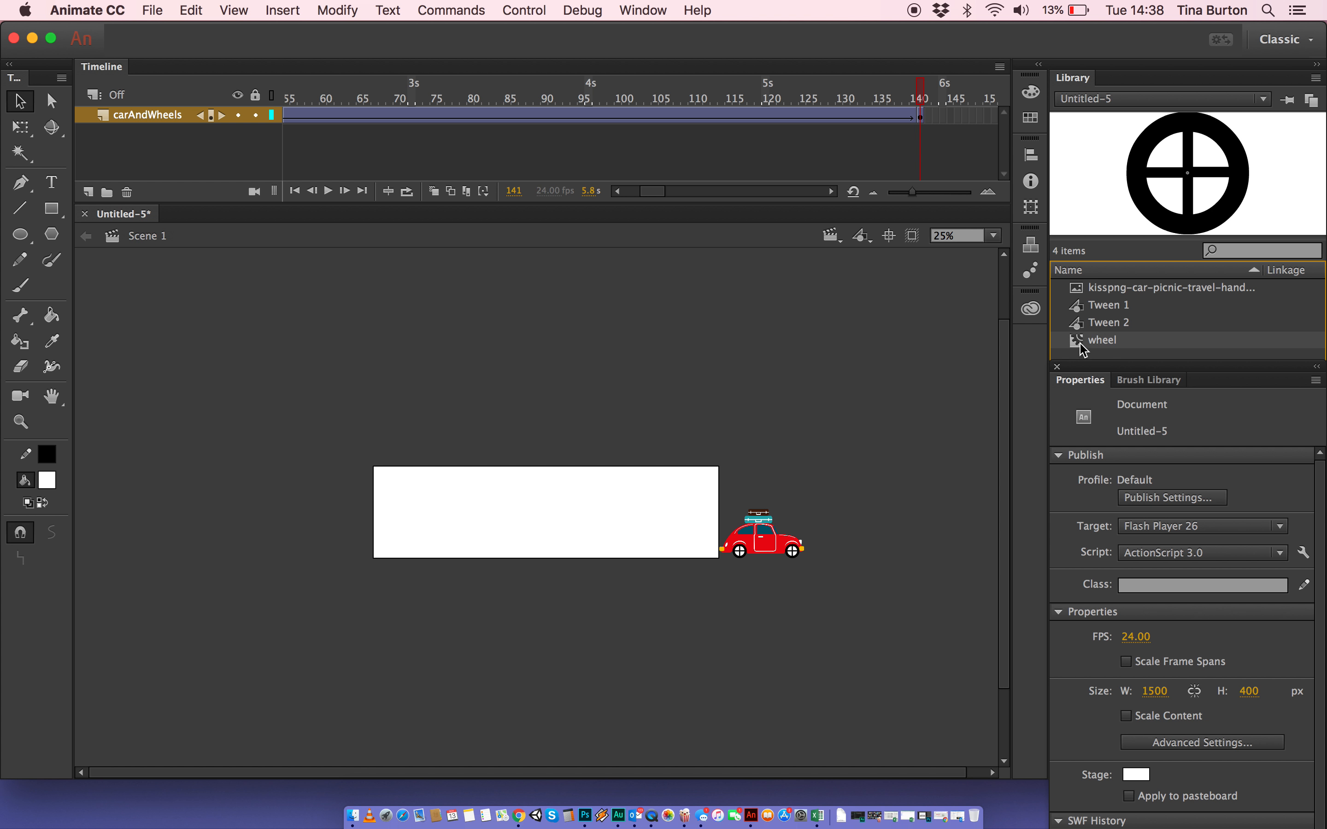
pyautogui.click(865, 239)
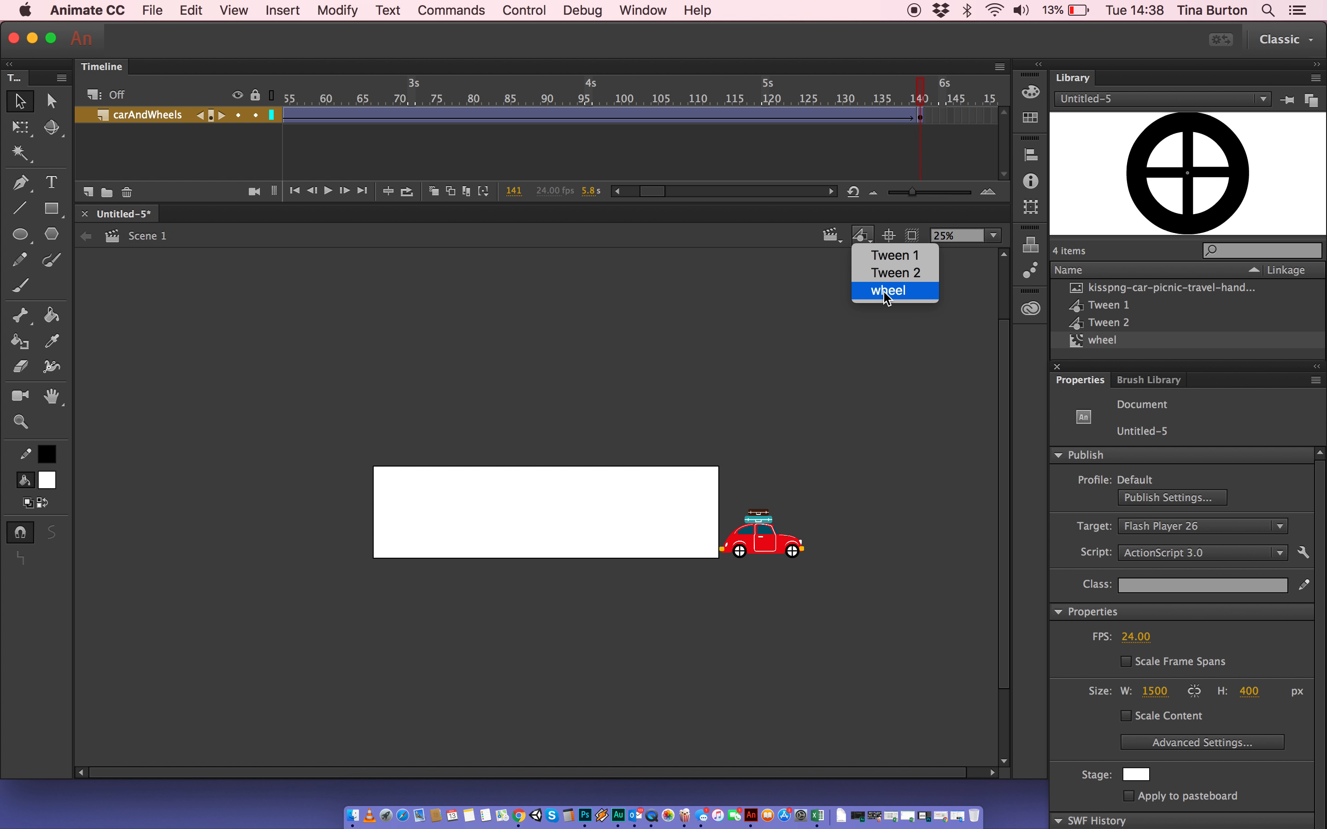
pyautogui.click(878, 418)
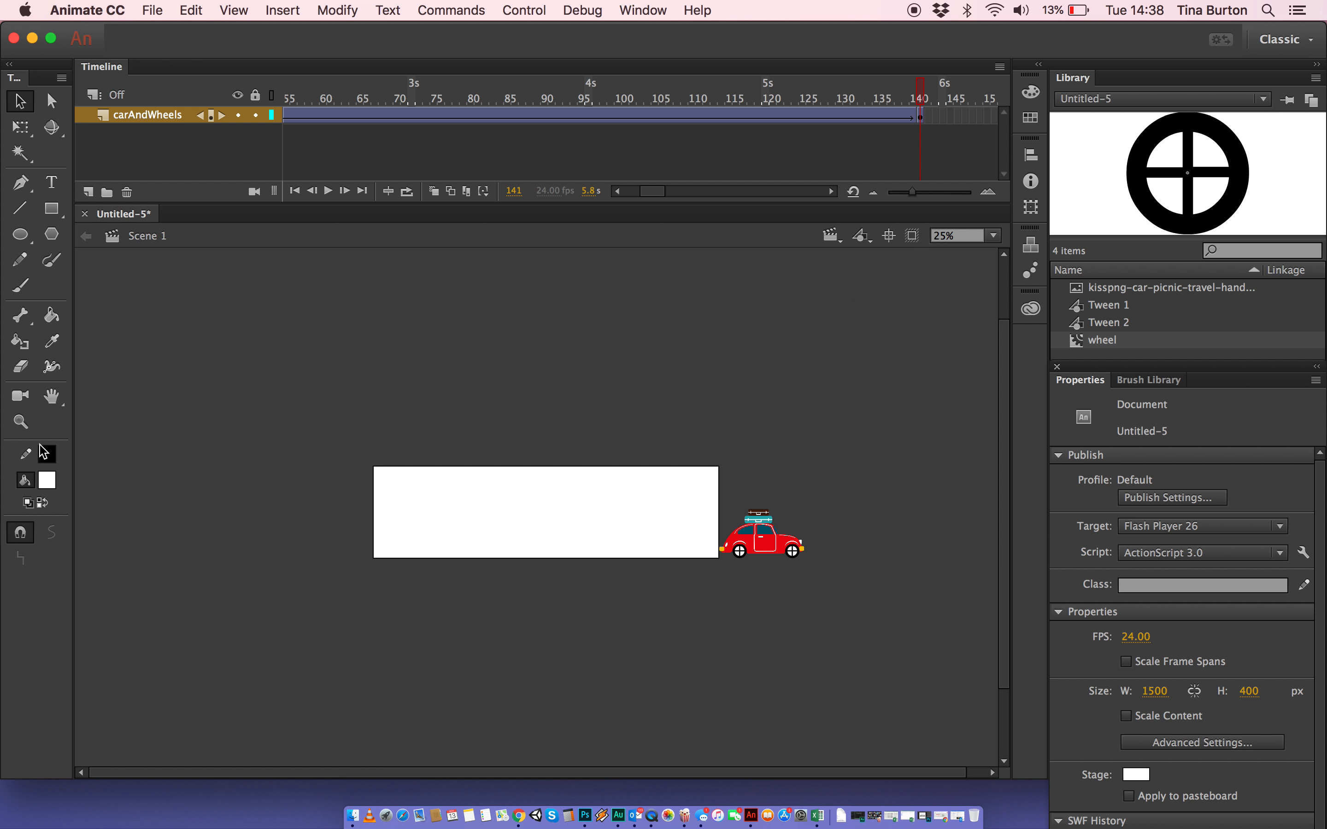
# Open the wheel symbol for in-place editing through the car's front wheel
pyautogui.click(19, 429)
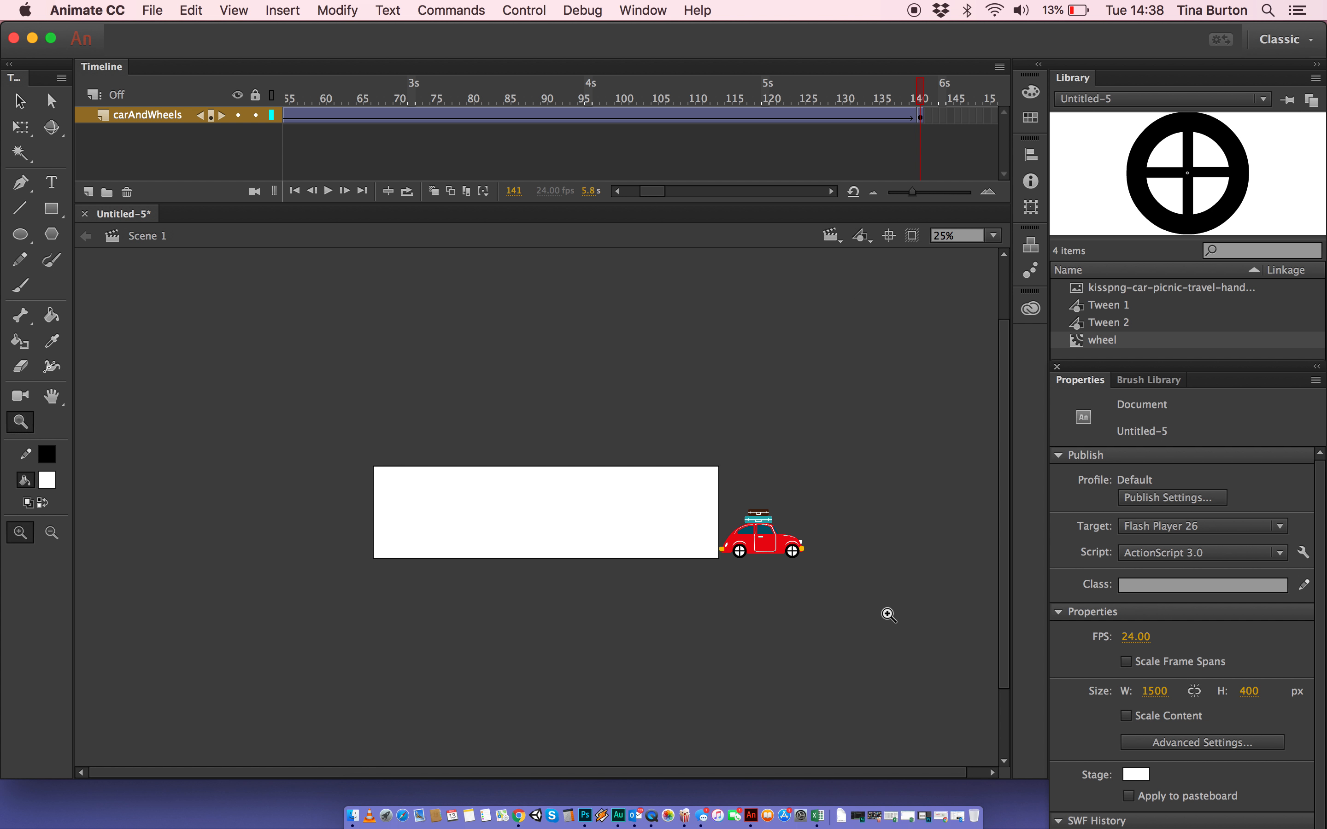
pyautogui.click(790, 558)
pyautogui.click(813, 510)
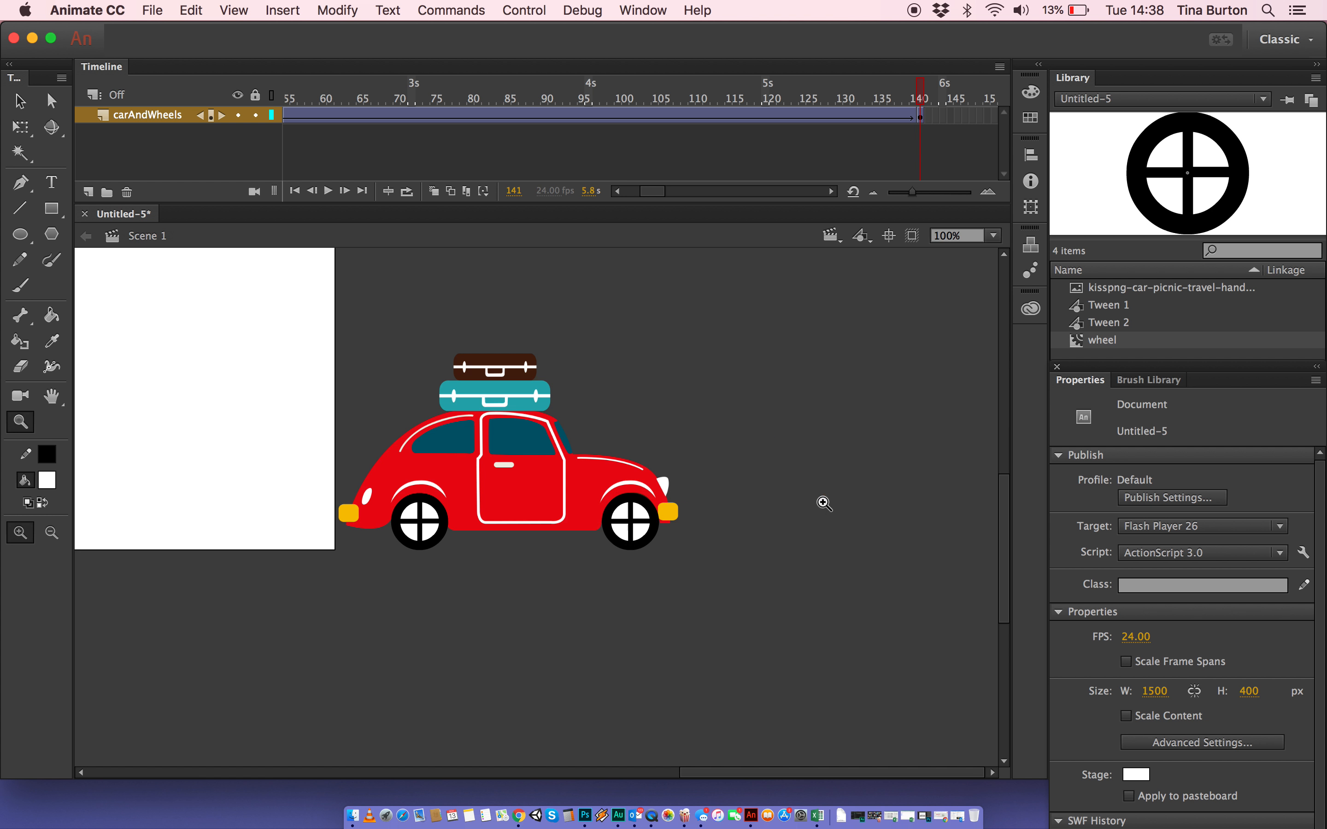
pyautogui.click(636, 521)
pyautogui.click(540, 507)
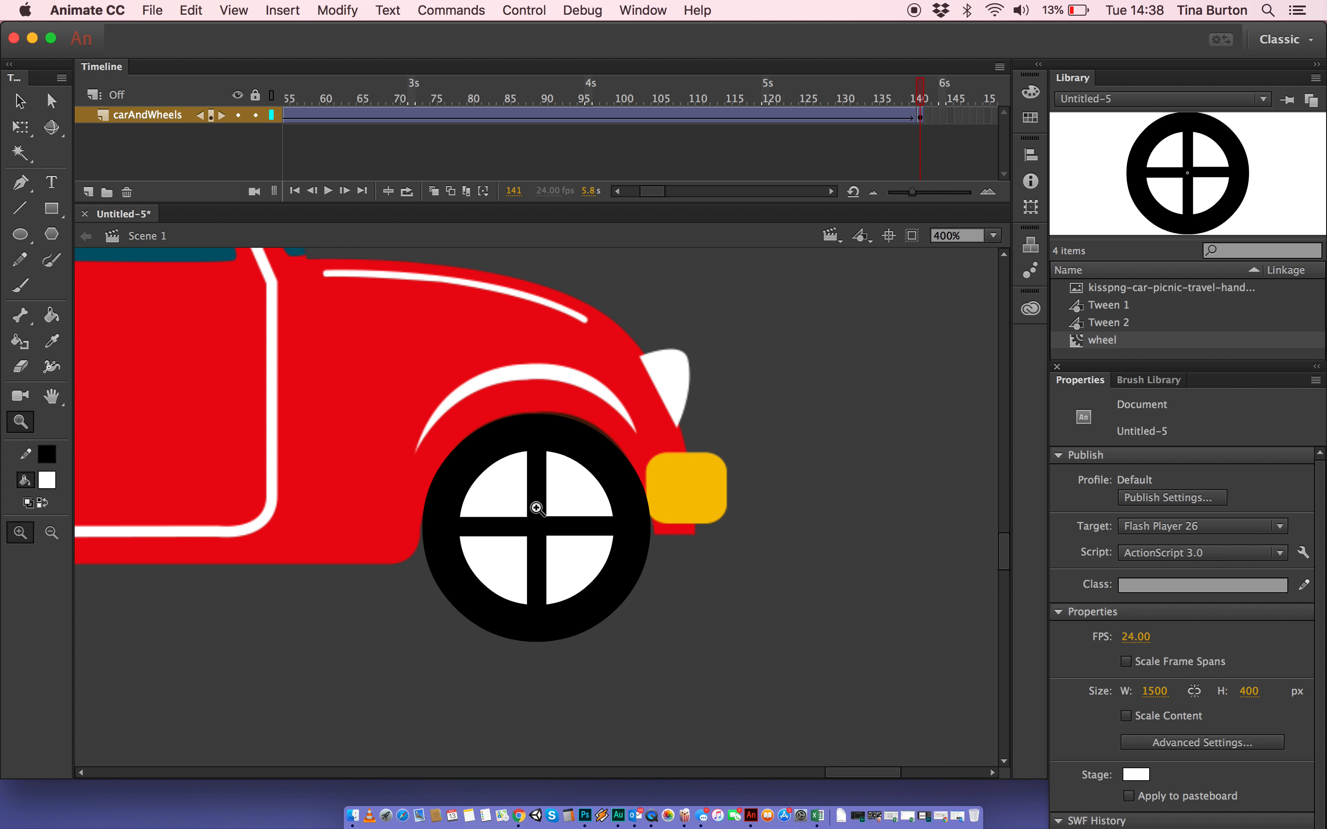
pyautogui.click(20, 101)
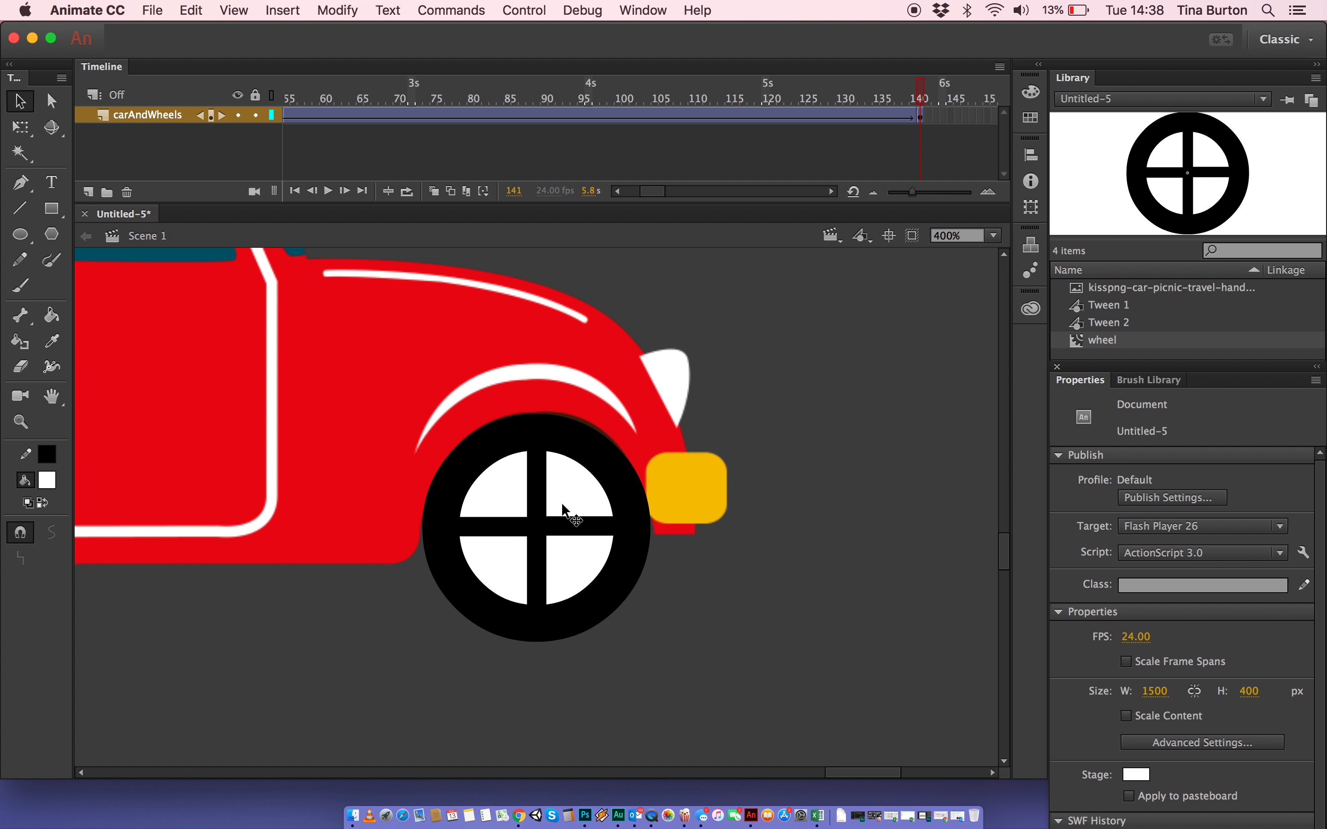
pyautogui.click(547, 485)
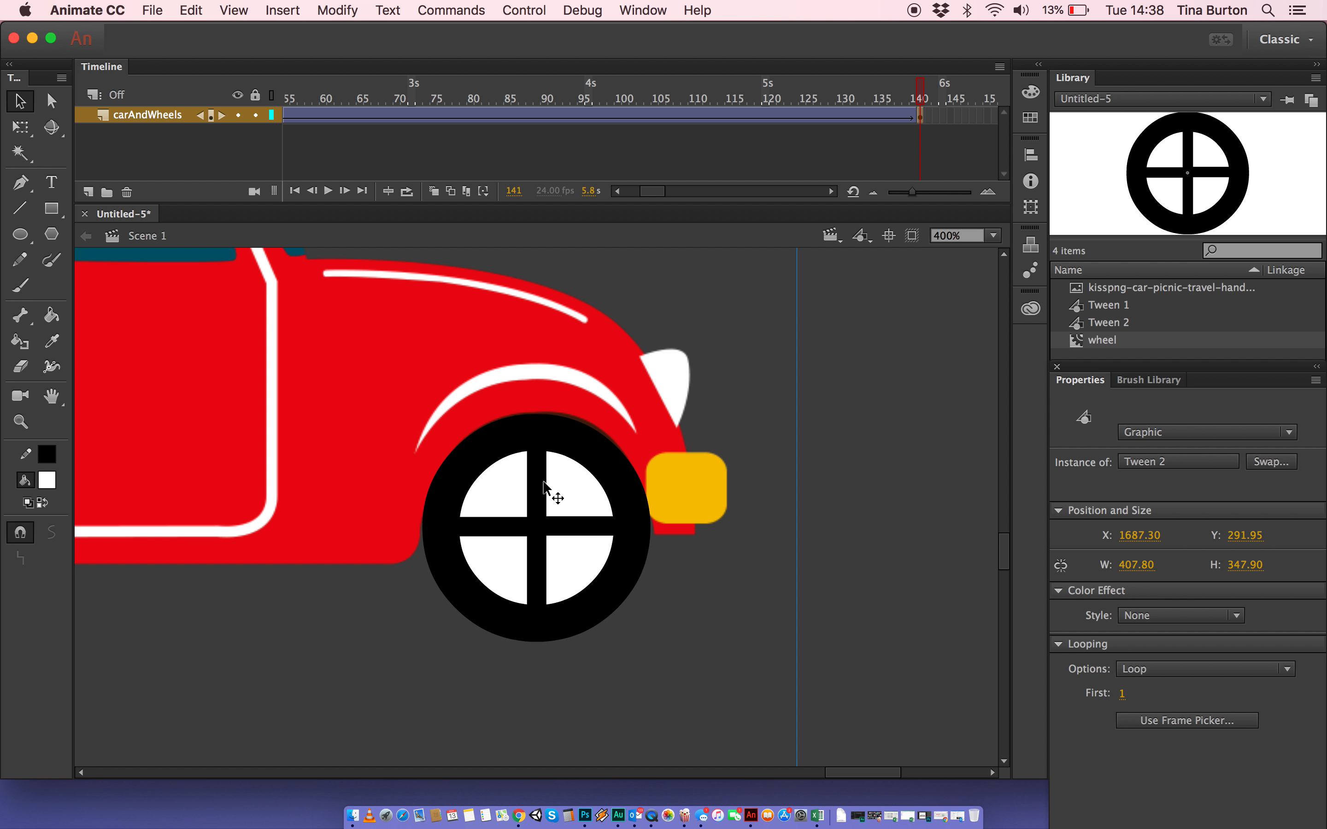
pyautogui.doubleClick(547, 485)
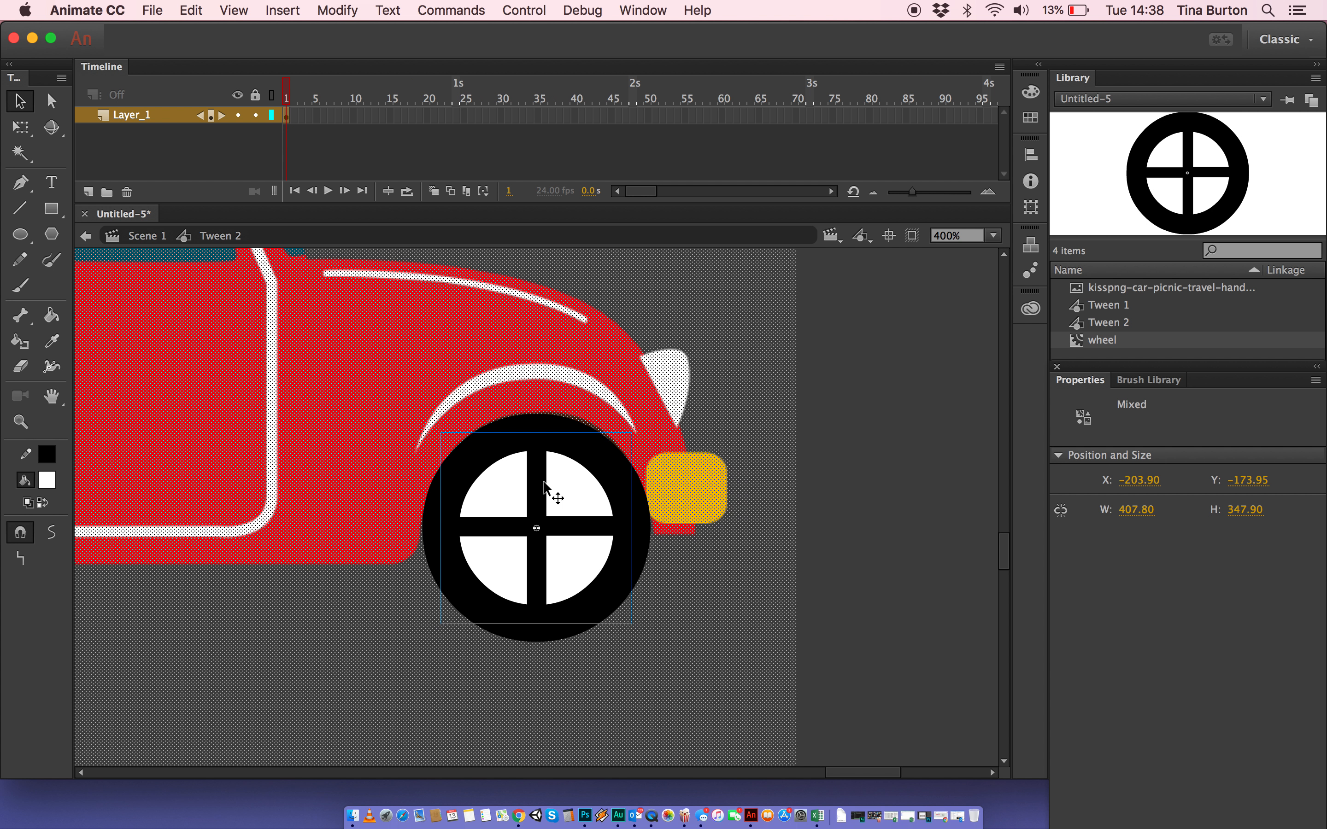
pyautogui.doubleClick(545, 485)
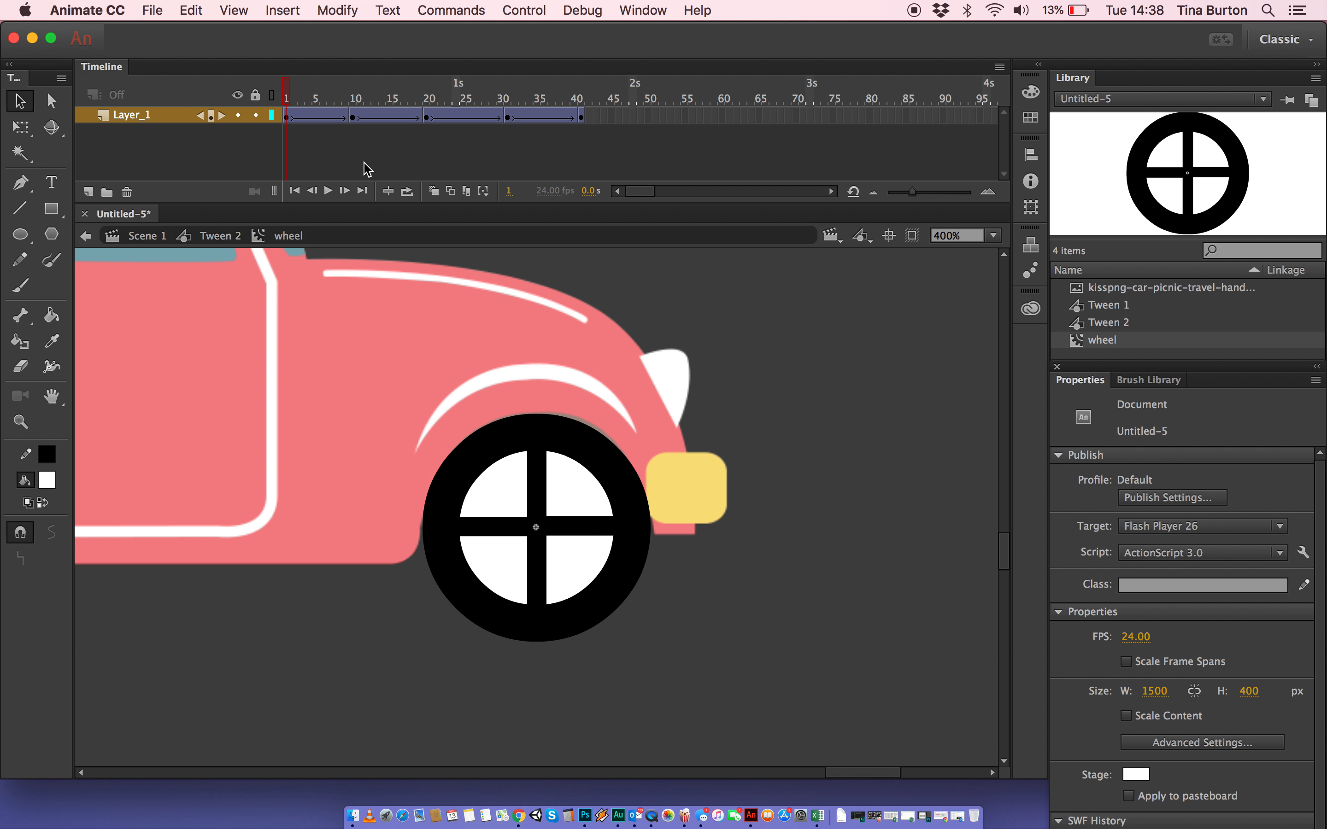
# Move the wheel's four rotation keyframes after frame 1 to frames 4, 8, 12 and 16 so it spins faster
pyautogui.moveTo(286, 89); pyautogui.dragTo(330, 76)
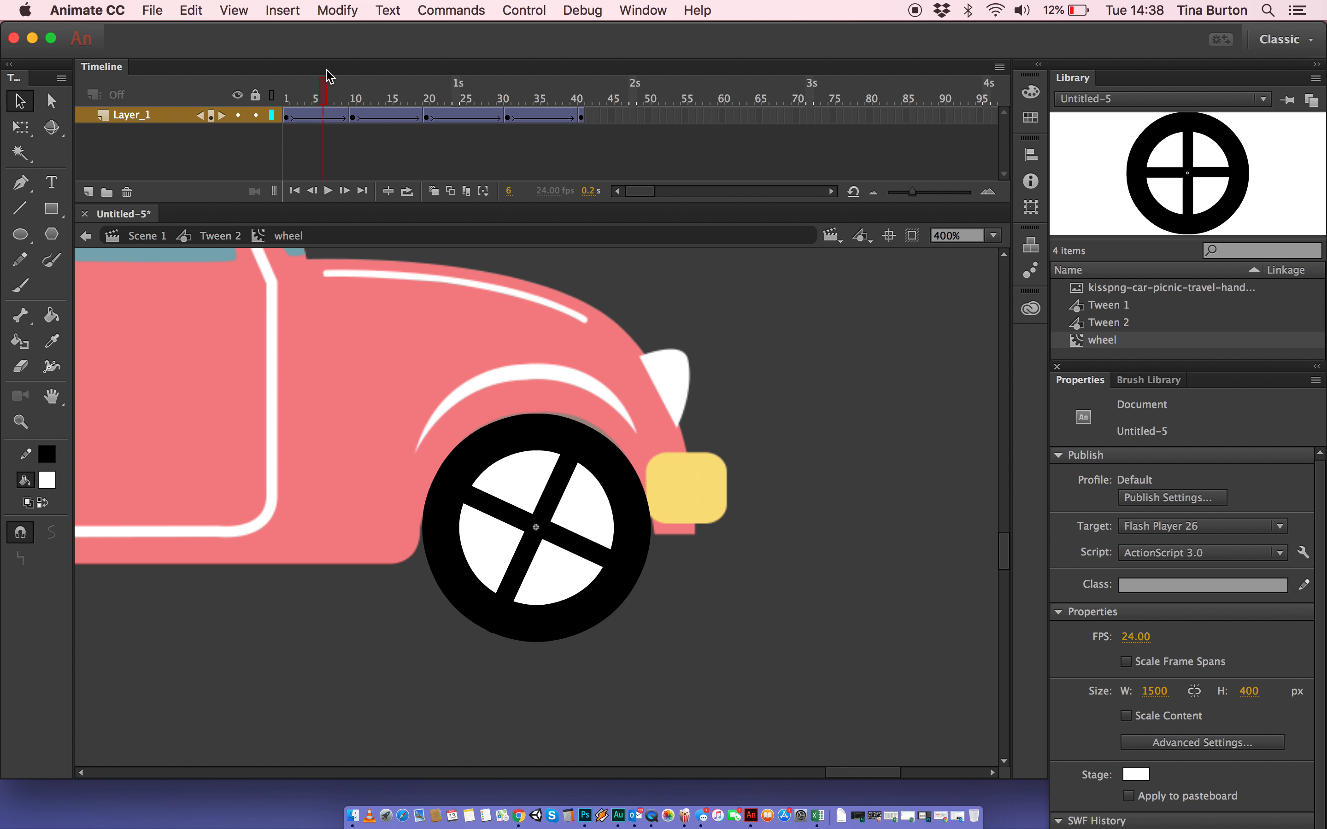
pyautogui.click(353, 116)
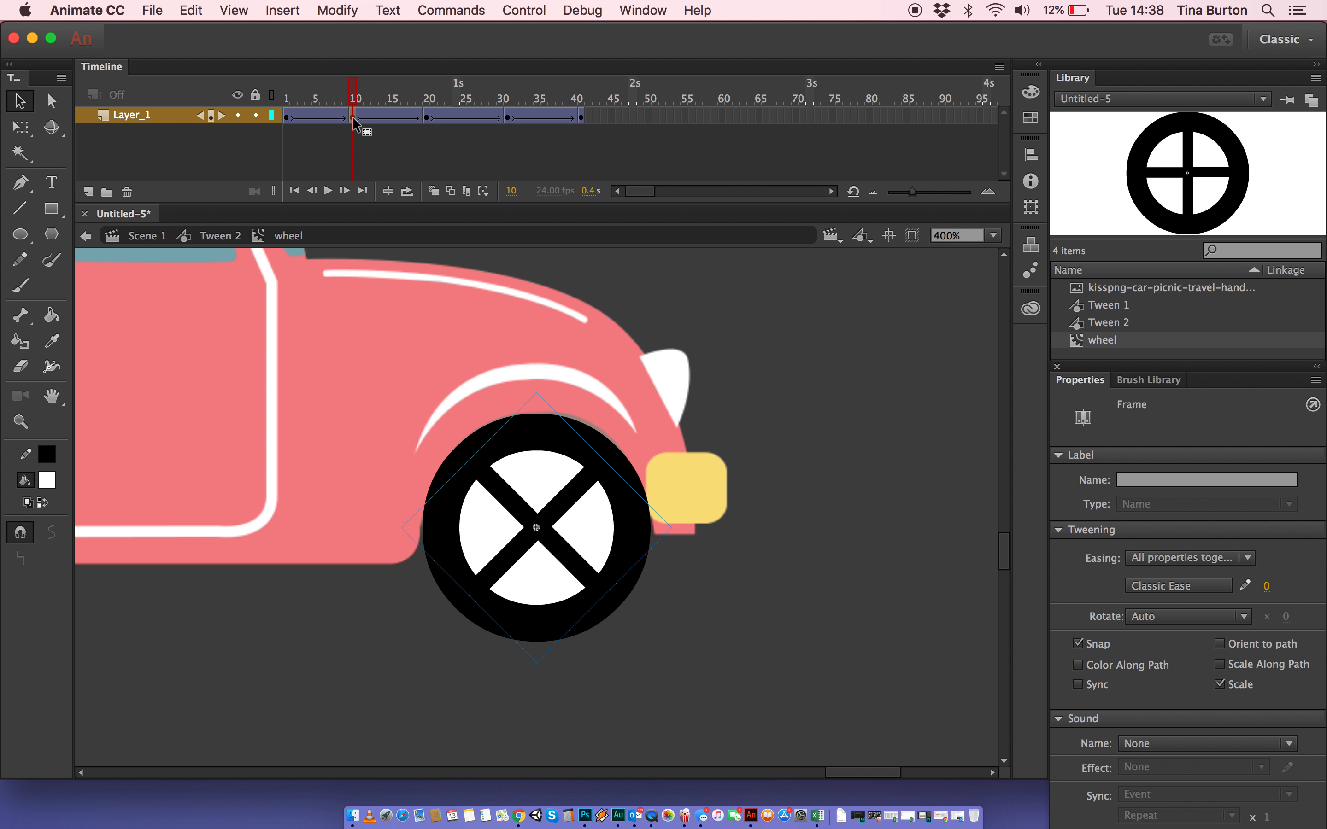
pyautogui.moveTo(353, 116); pyautogui.dragTo(311, 119)
pyautogui.click(431, 122)
pyautogui.moveTo(431, 122); pyautogui.dragTo(340, 128)
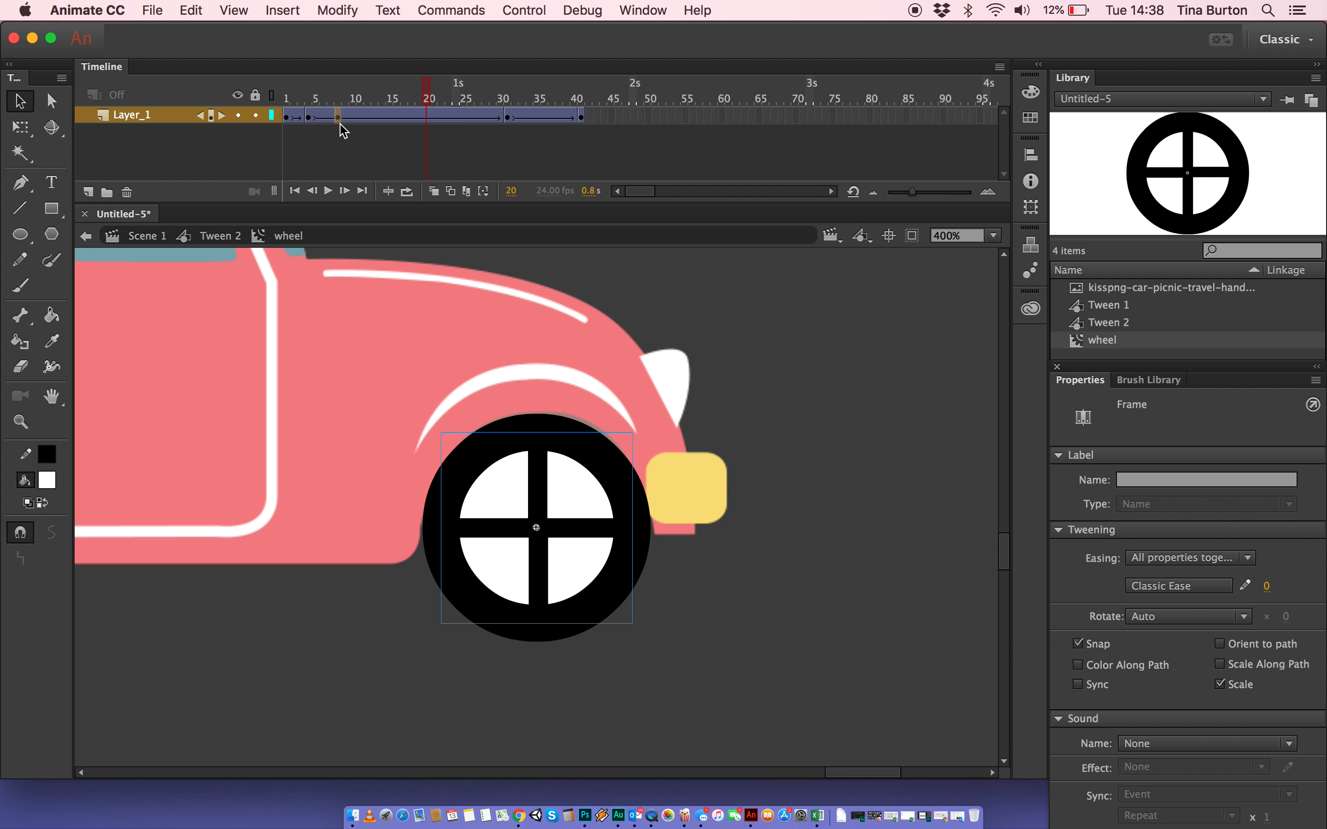
pyautogui.click(508, 117)
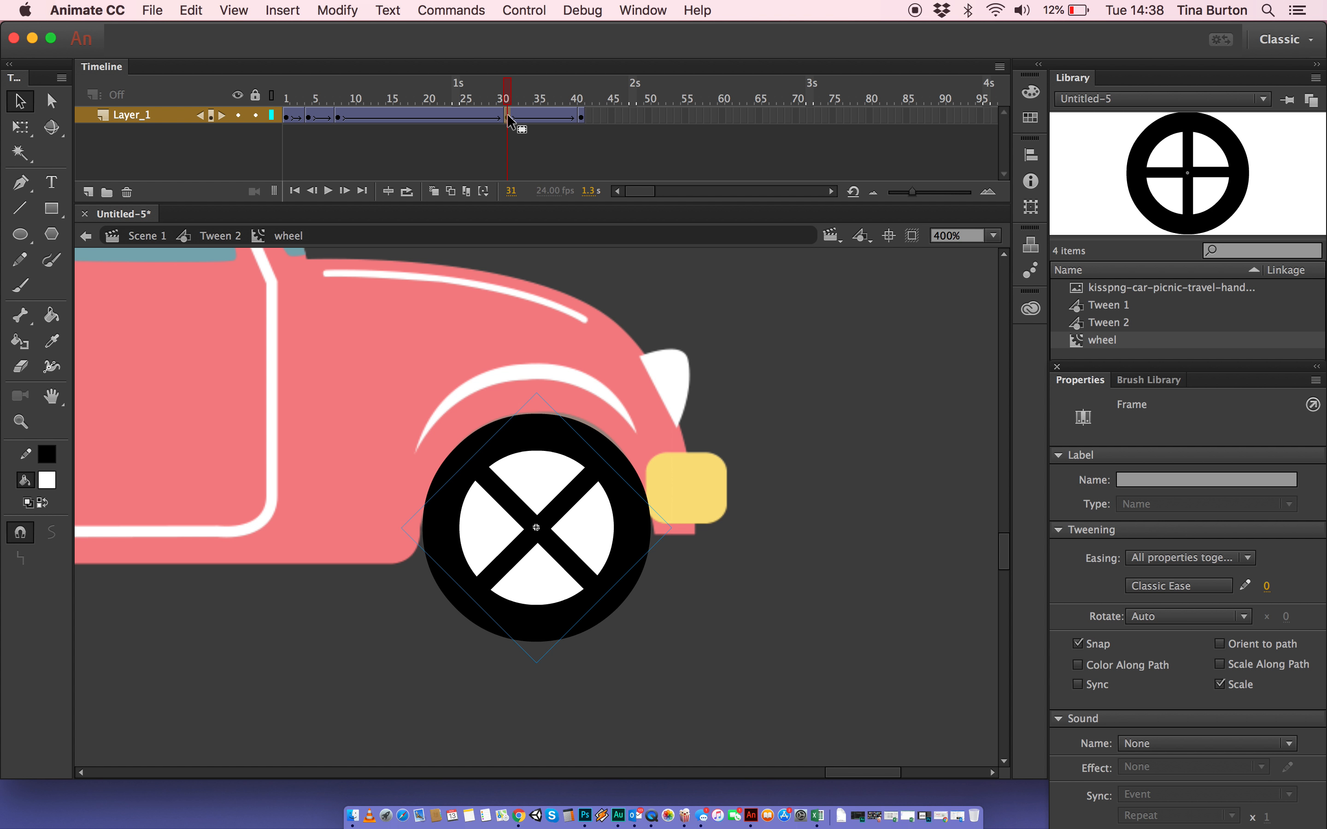
pyautogui.moveTo(509, 117); pyautogui.dragTo(368, 134)
pyautogui.click(581, 114)
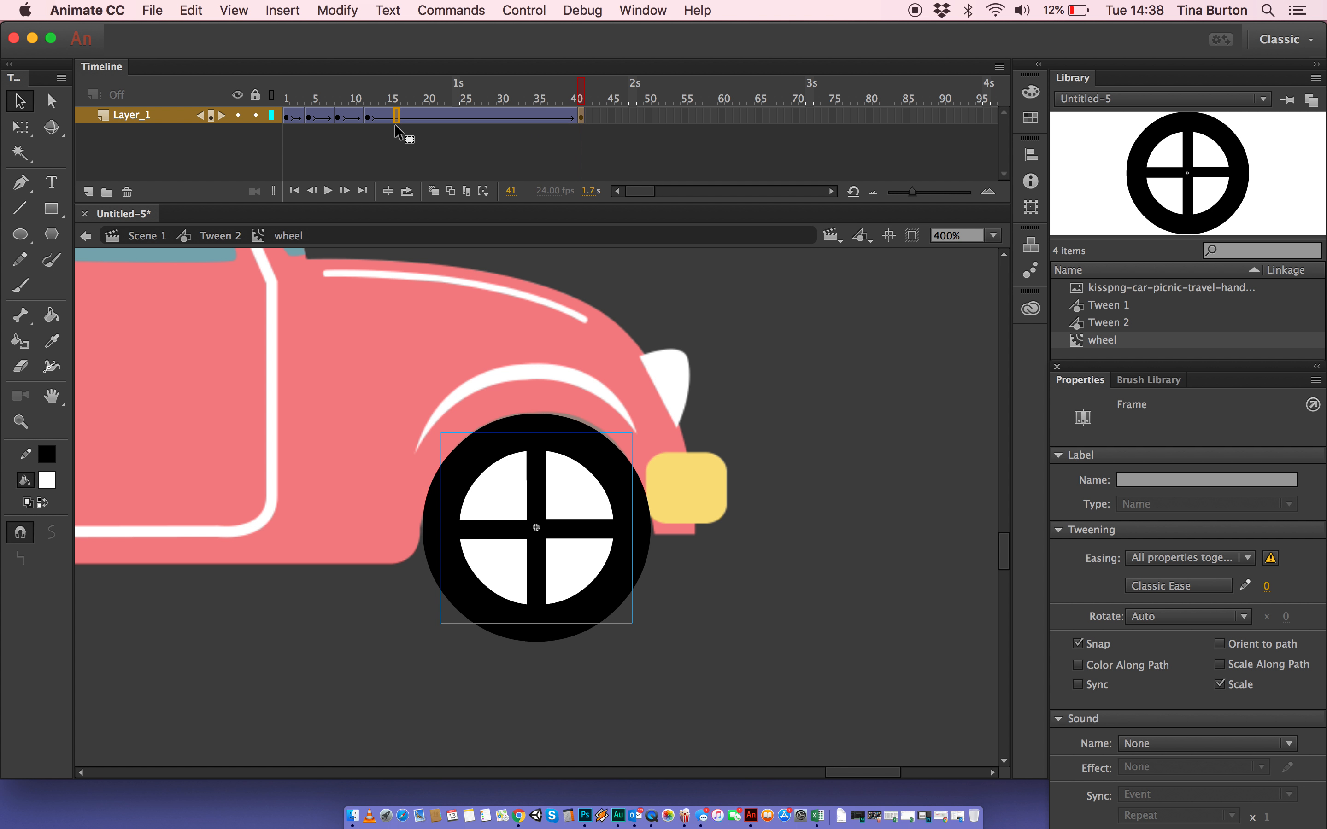
pyautogui.moveTo(395, 124); pyautogui.dragTo(521, 104)
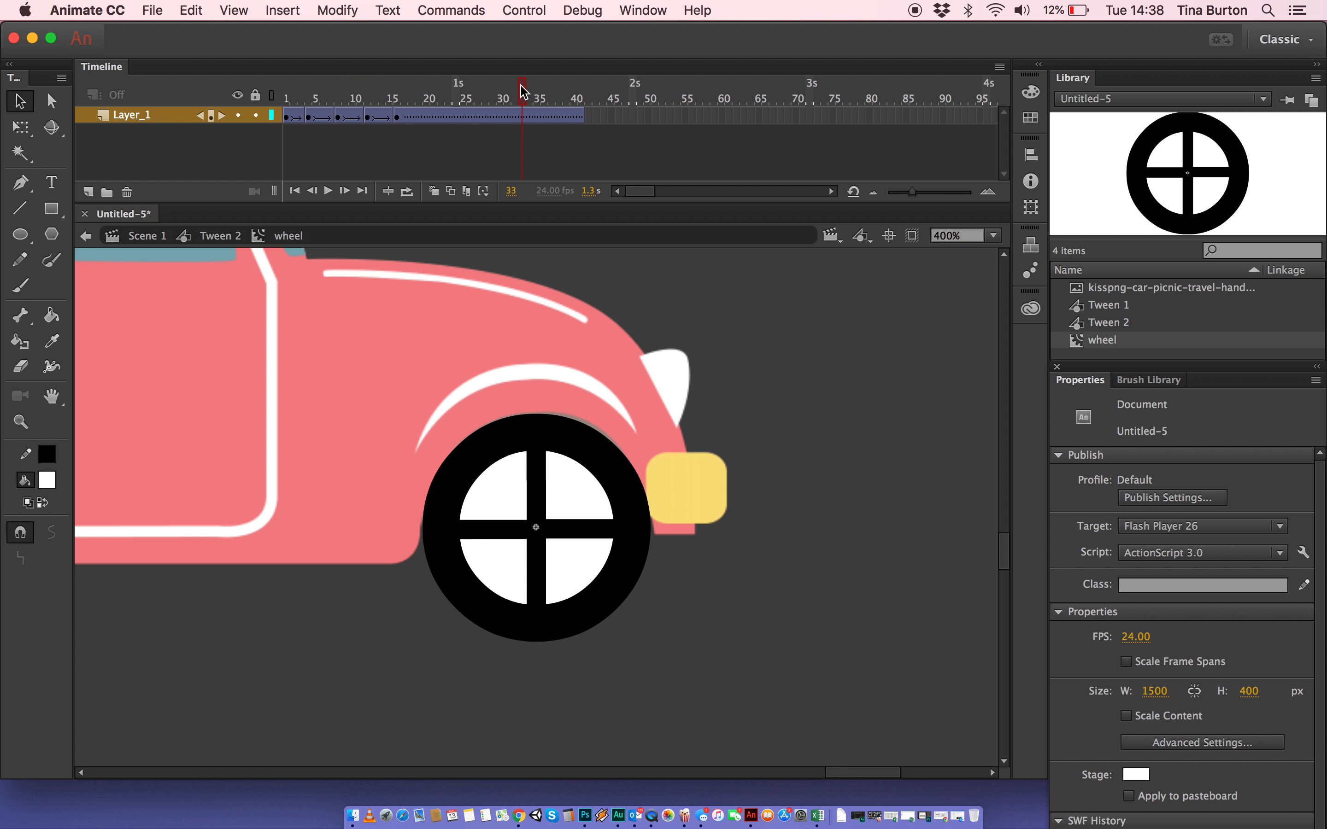
# Remove the leftover frames 17 to 41 from the wheel symbol's timeline
pyautogui.moveTo(582, 116); pyautogui.dragTo(404, 122)
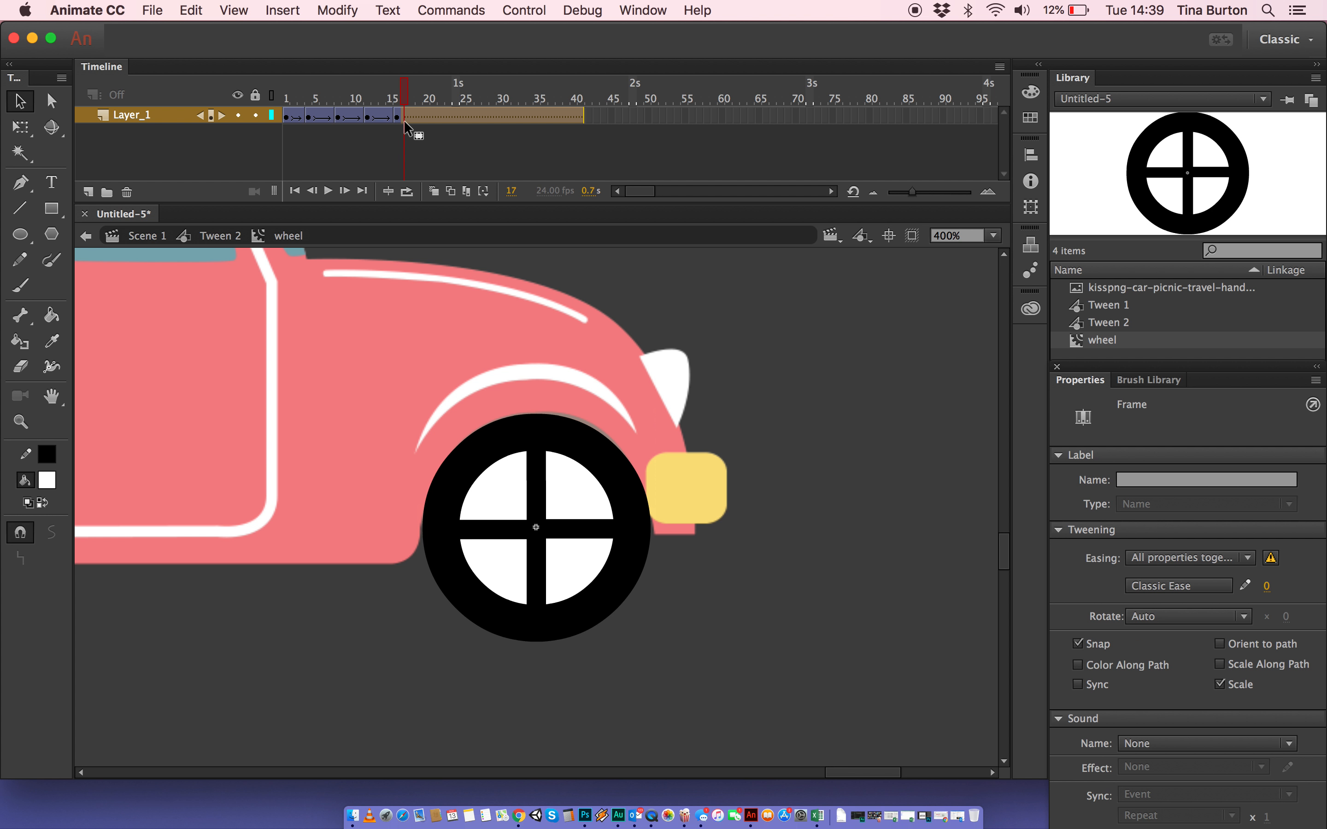
pyautogui.rightClick(467, 115)
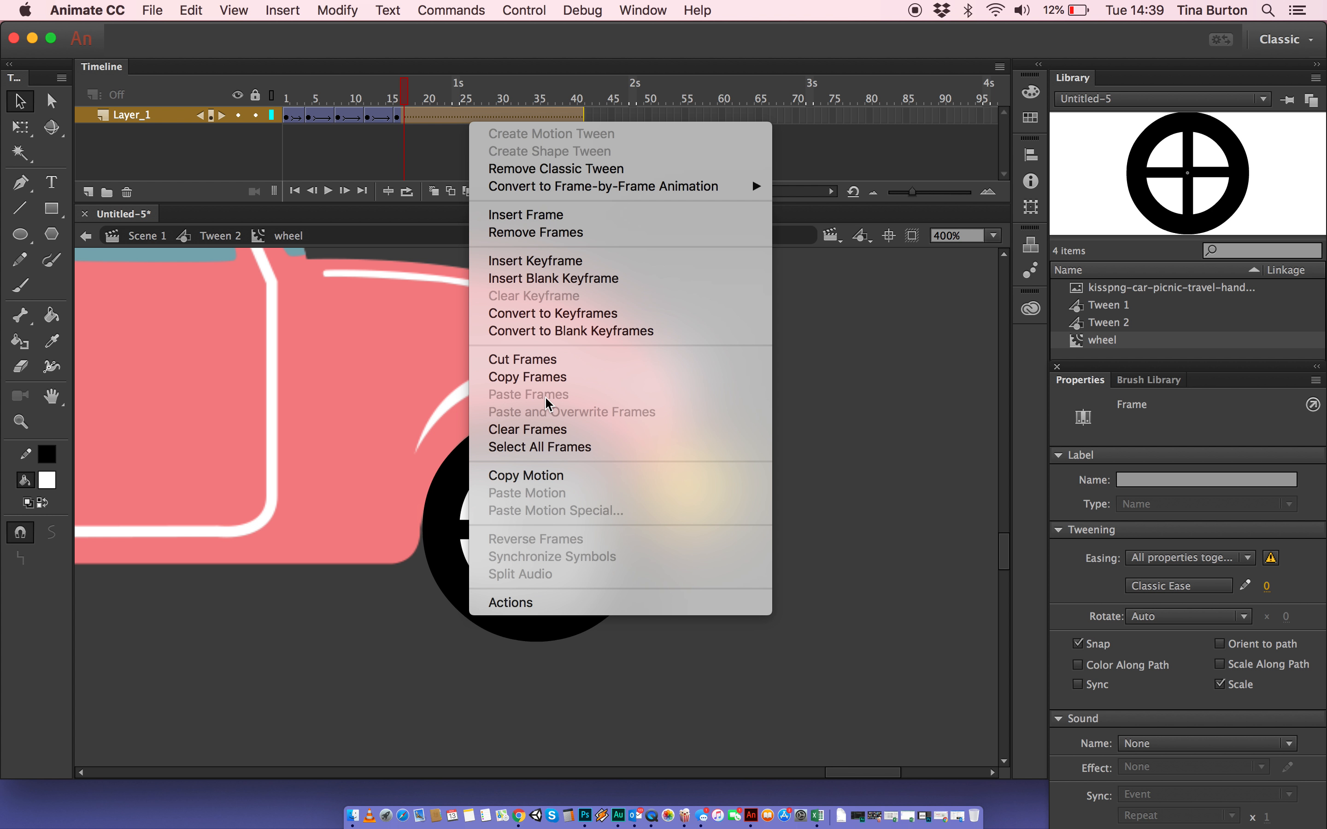
pyautogui.click(548, 234)
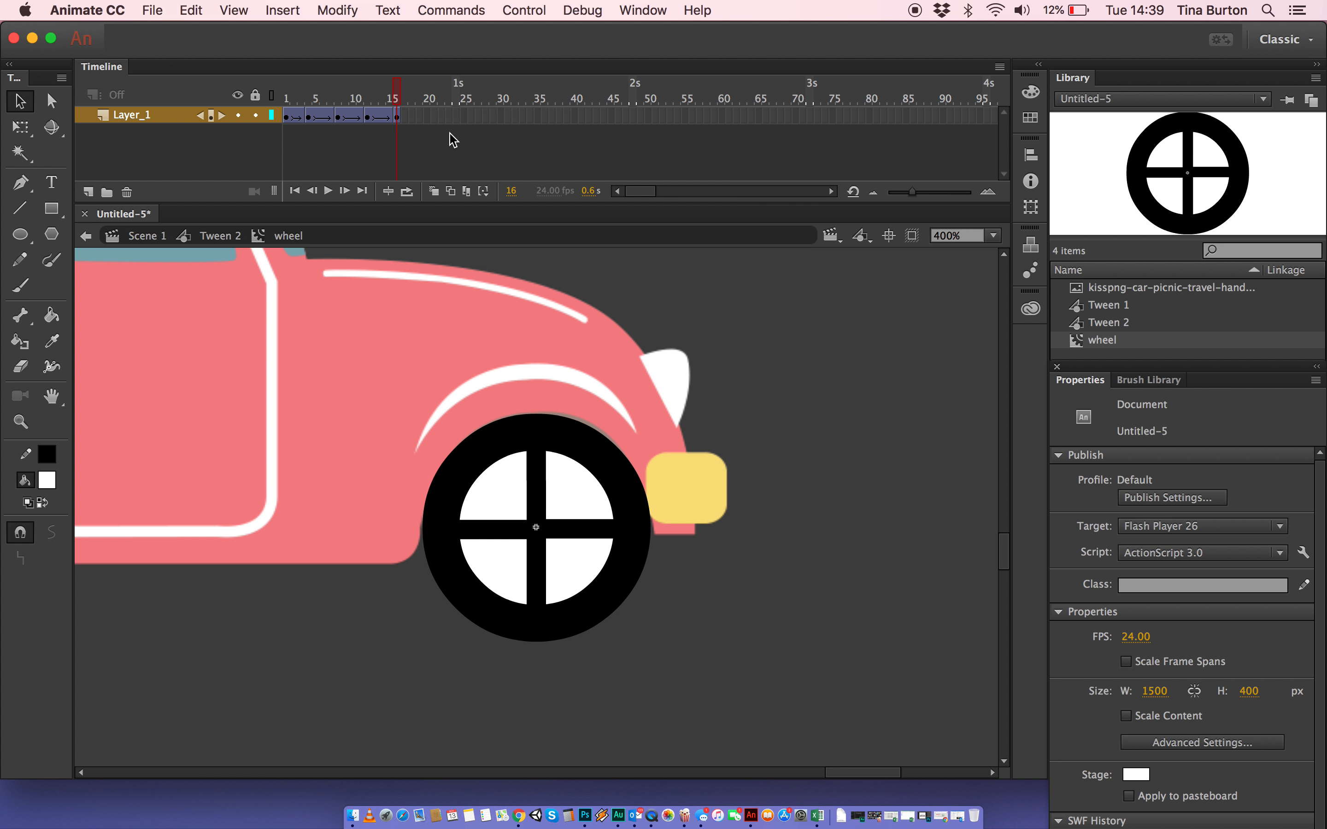
# Scrub the wheel's shortened rotation back to frame 1, test the movie with the faster wheels, and close the preview
pyautogui.moveTo(392, 81); pyautogui.dragTo(285, 102)
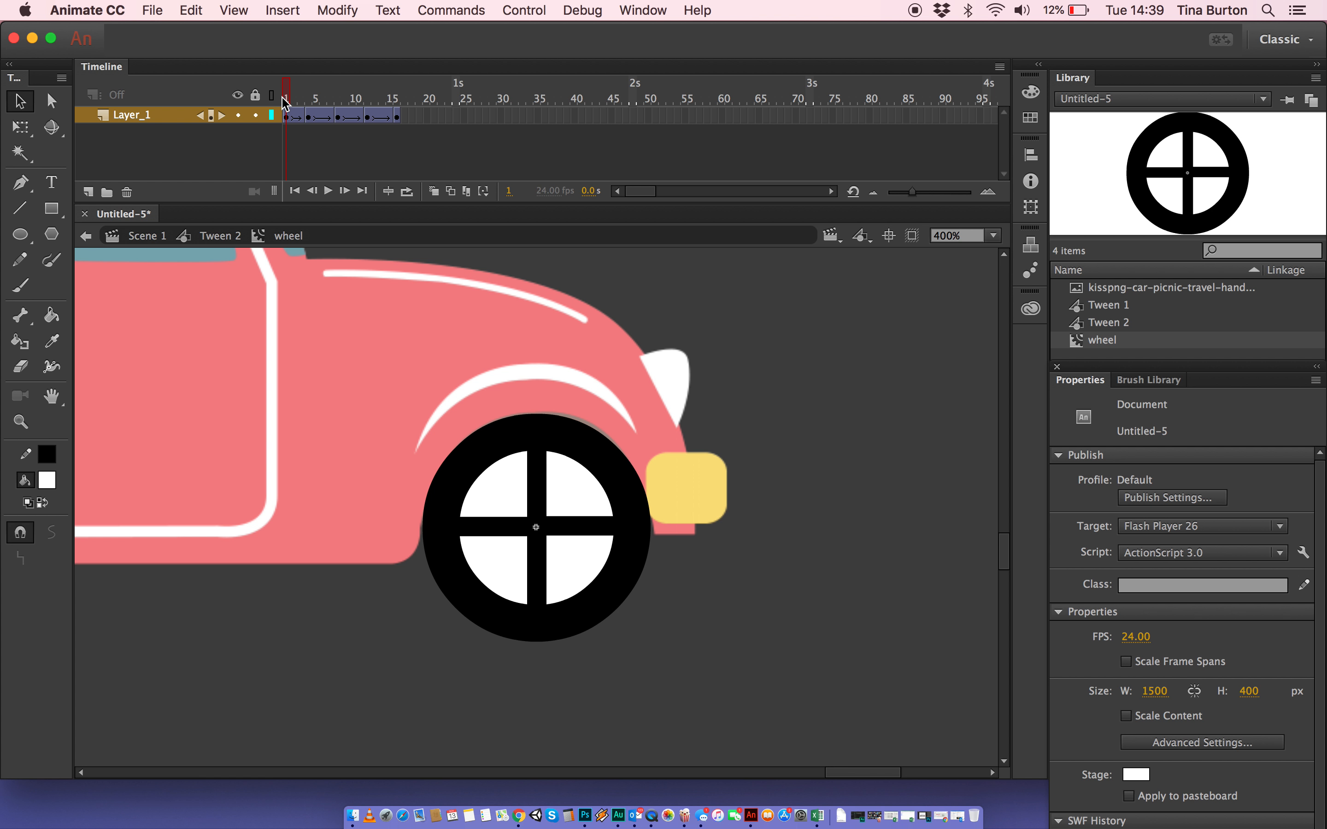
pyautogui.press('super+Return')
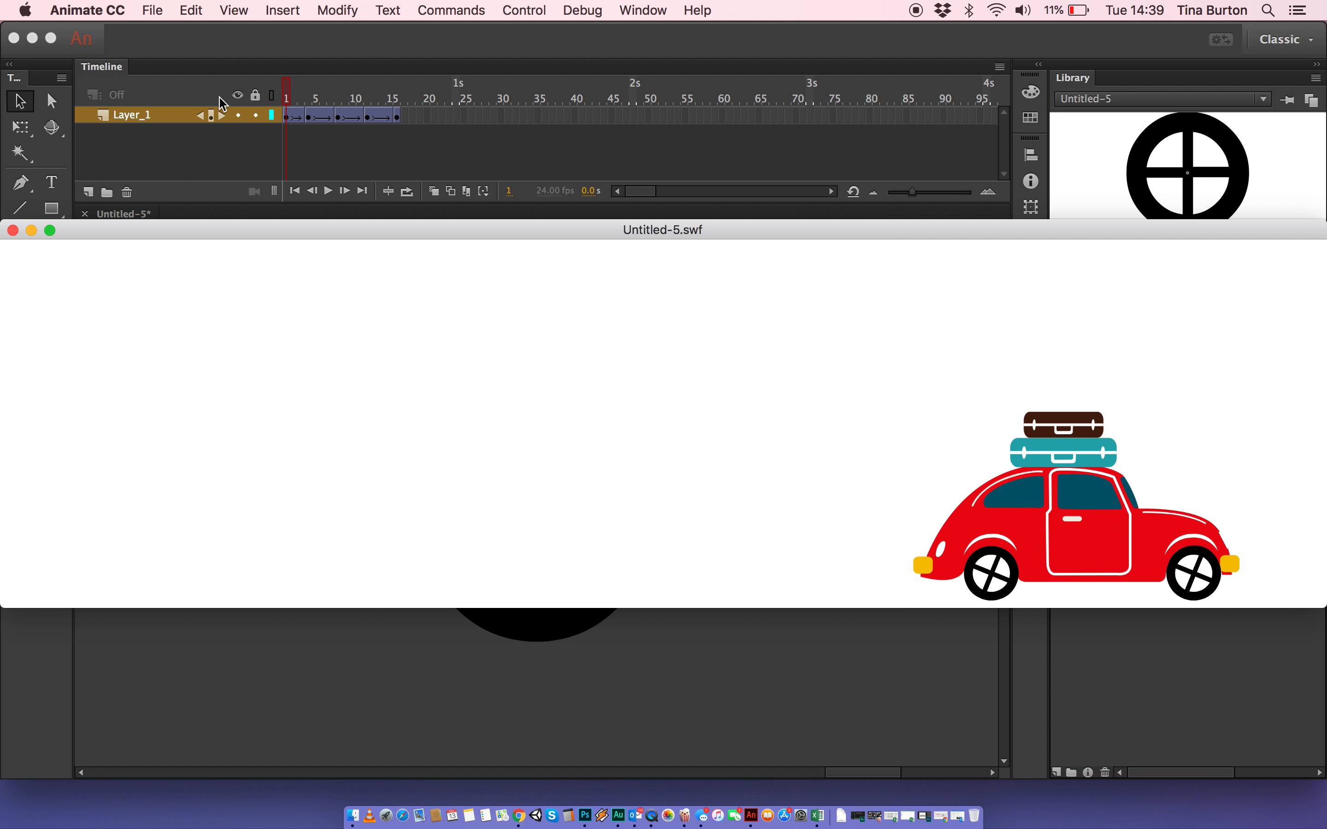
pyautogui.click(13, 231)
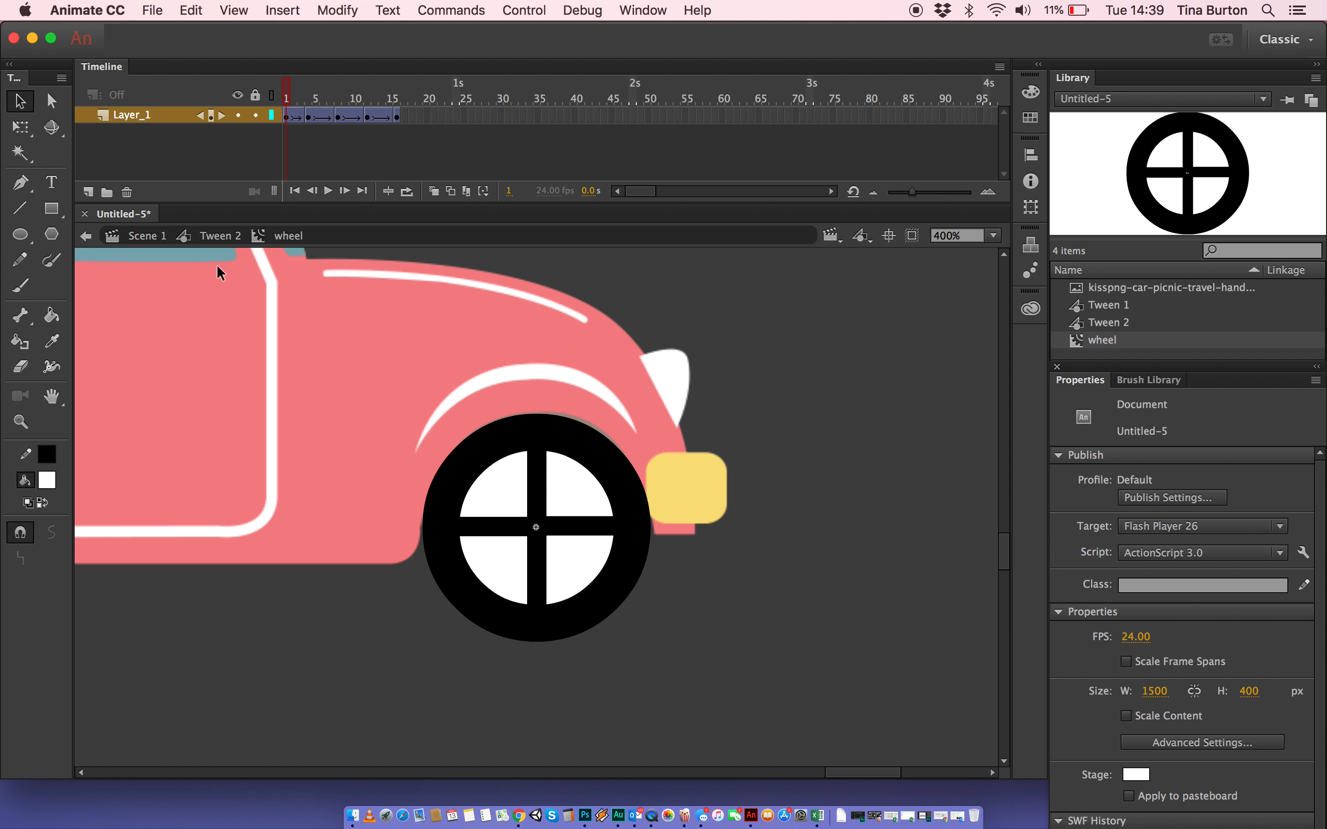
# Return from the wheel symbol to Scene 1 with the whole car in view
pyautogui.click(144, 240)
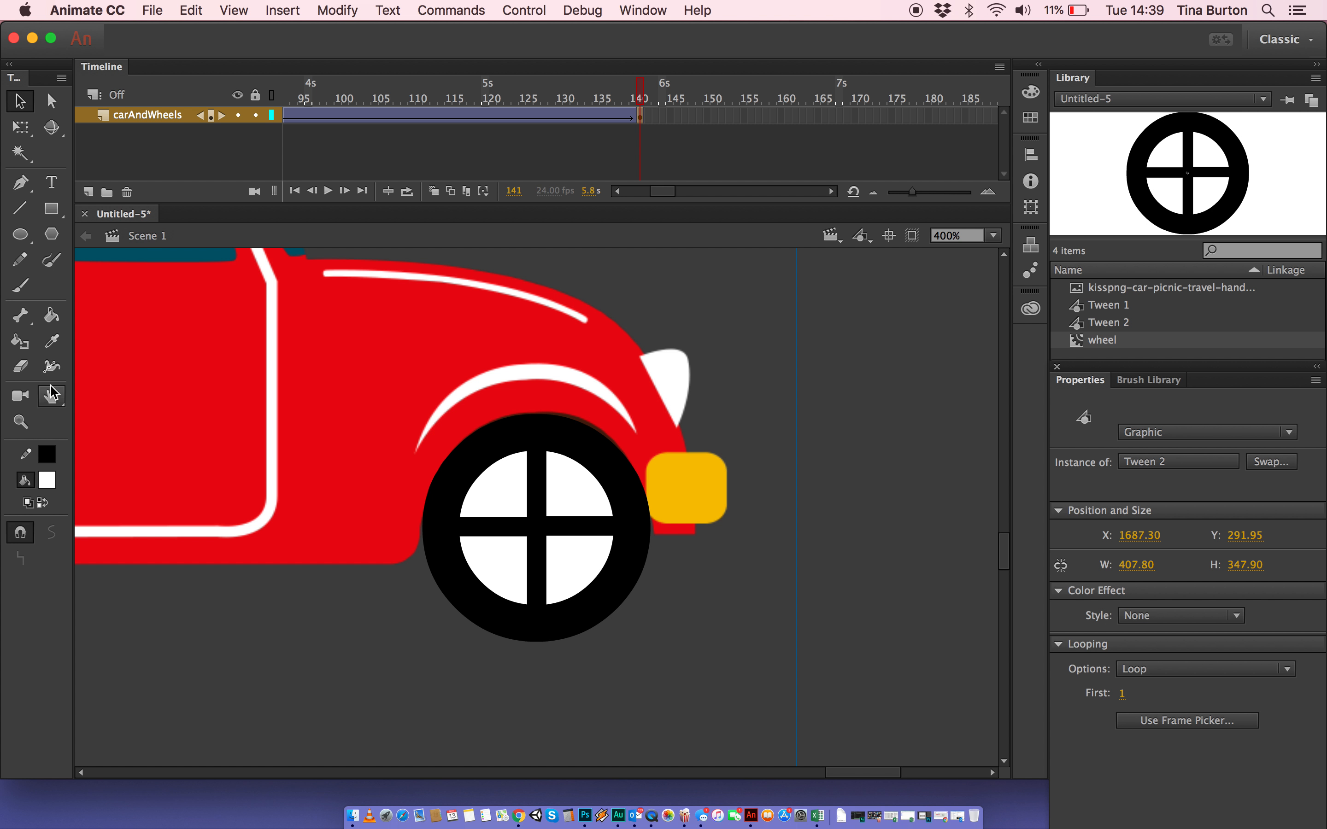
pyautogui.click(20, 422)
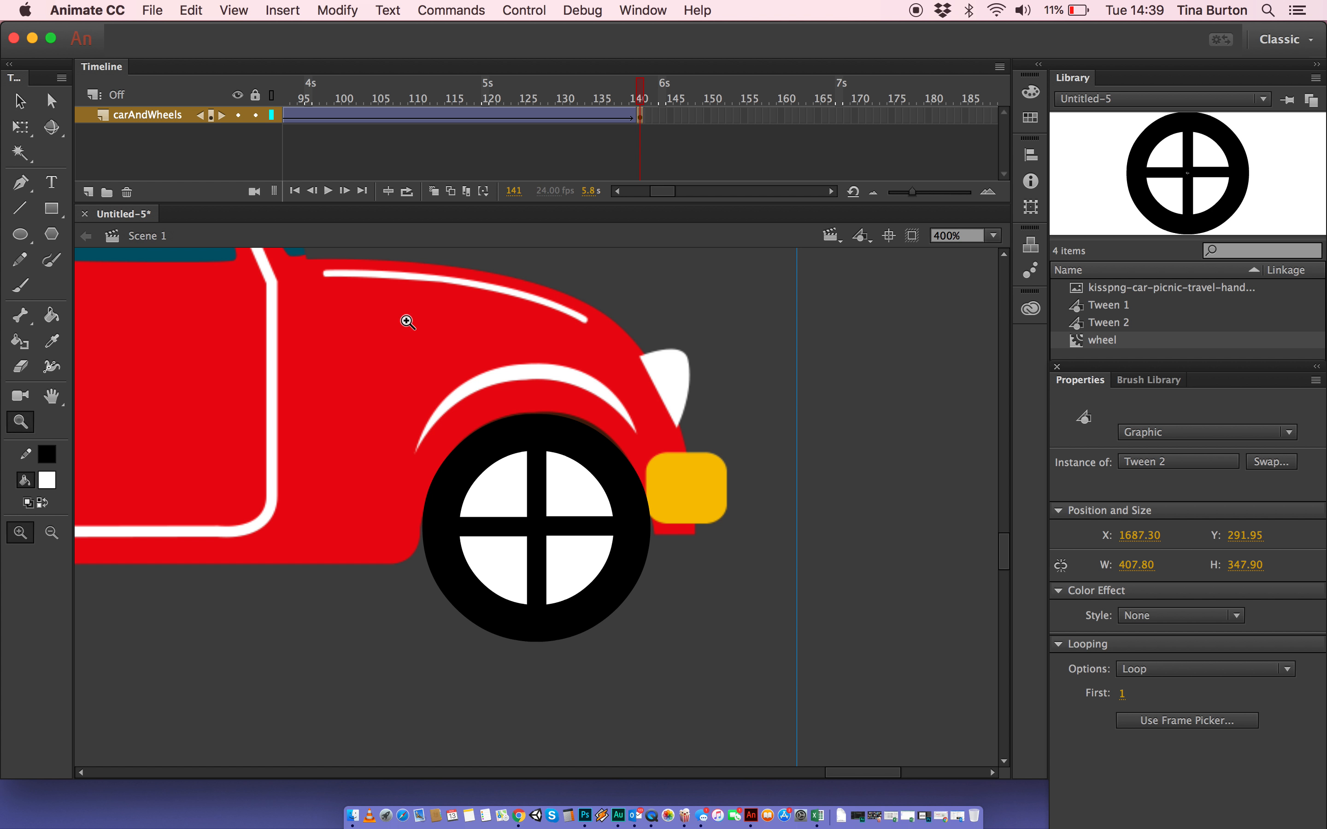
pyautogui.keyDown('alt'); pyautogui.click(431, 343); pyautogui.keyUp('alt')
pyautogui.keyDown('alt'); pyautogui.click(297, 451); pyautogui.keyUp('alt')
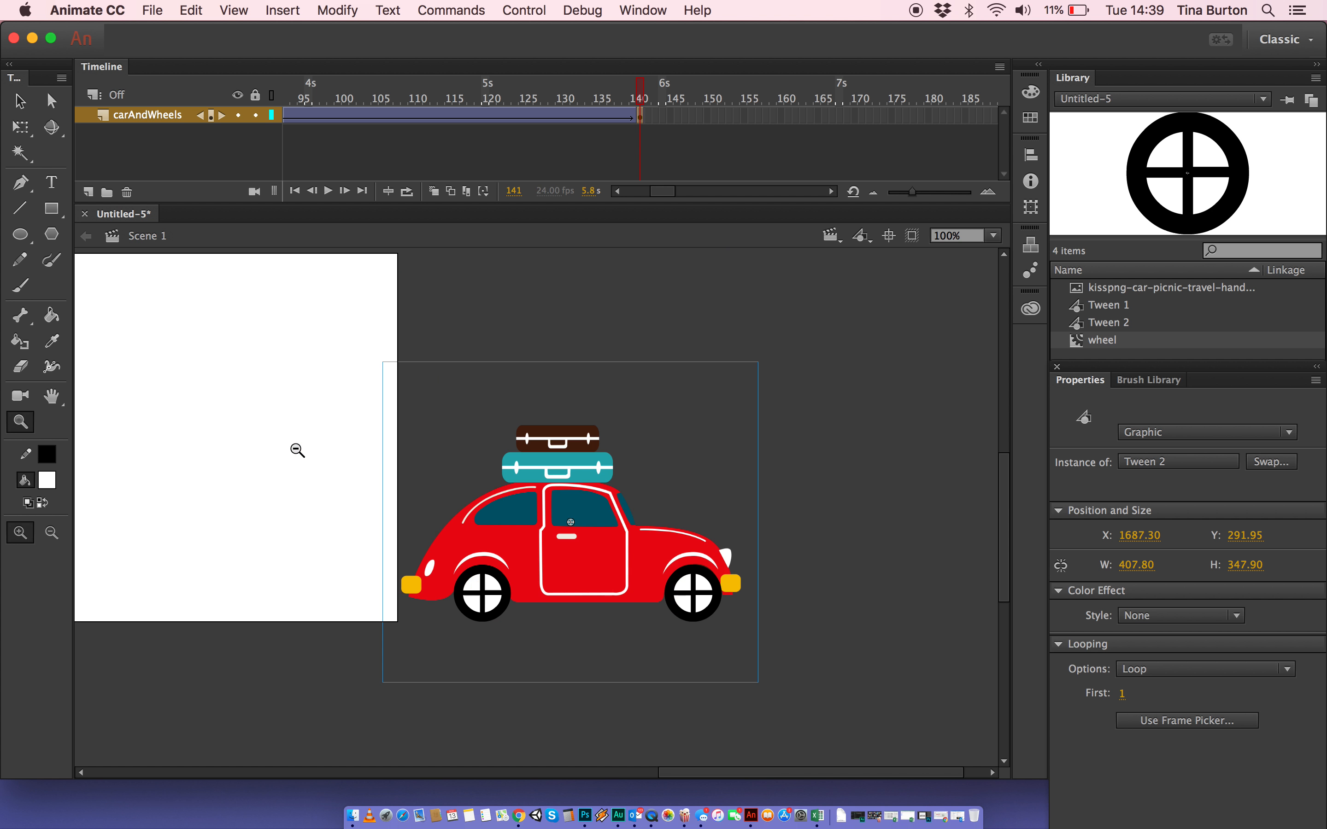